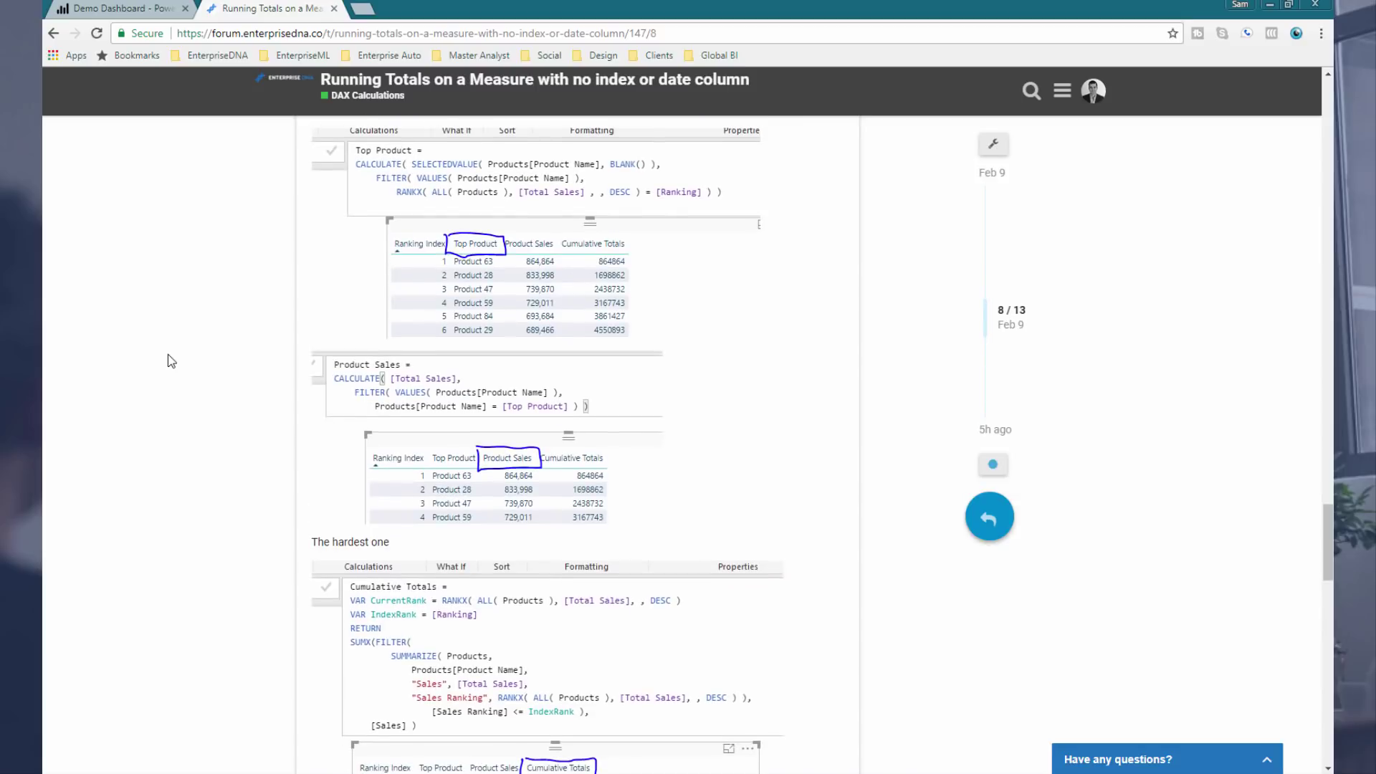
pyautogui.scroll(15, 167, 355)
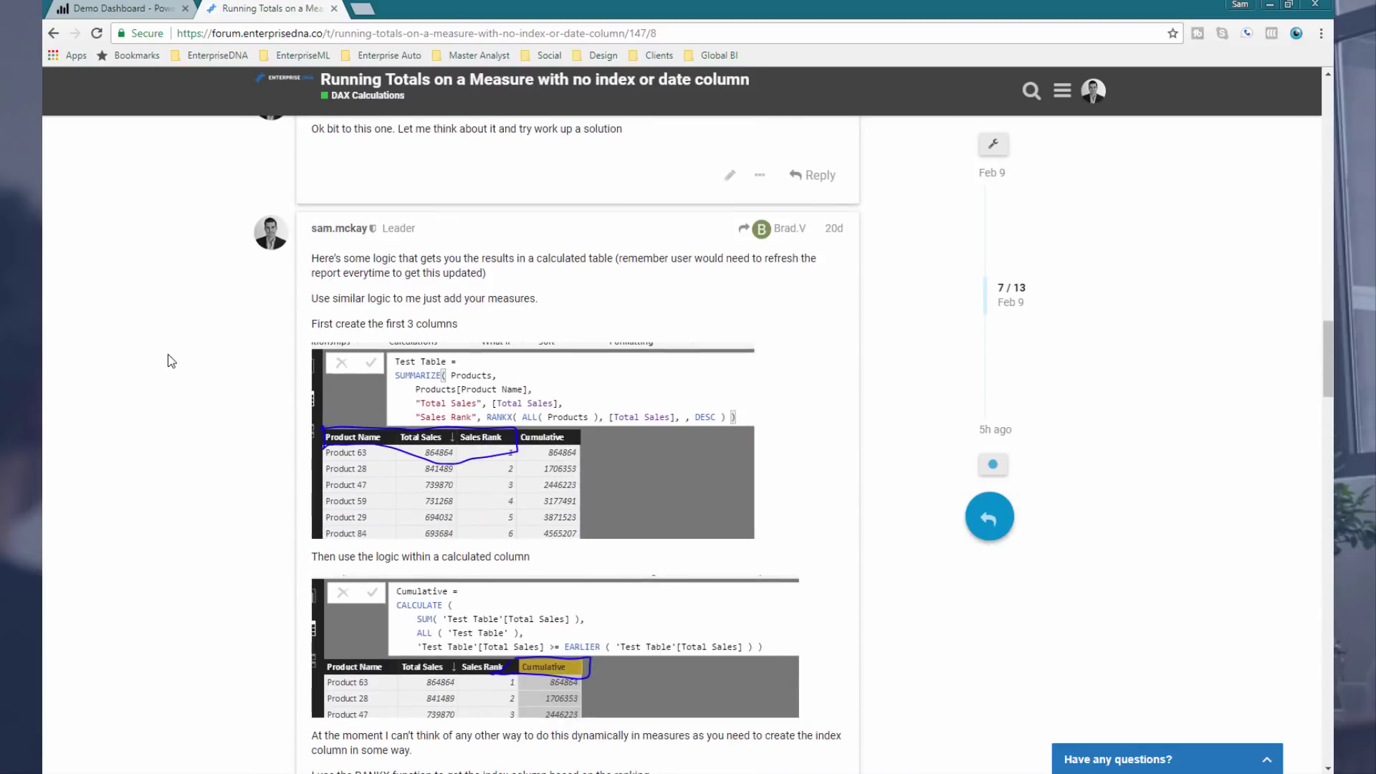
# Scroll the running-totals thread back to the post asking for a calculated table with a master index
pyautogui.scroll(-1, 168, 354)
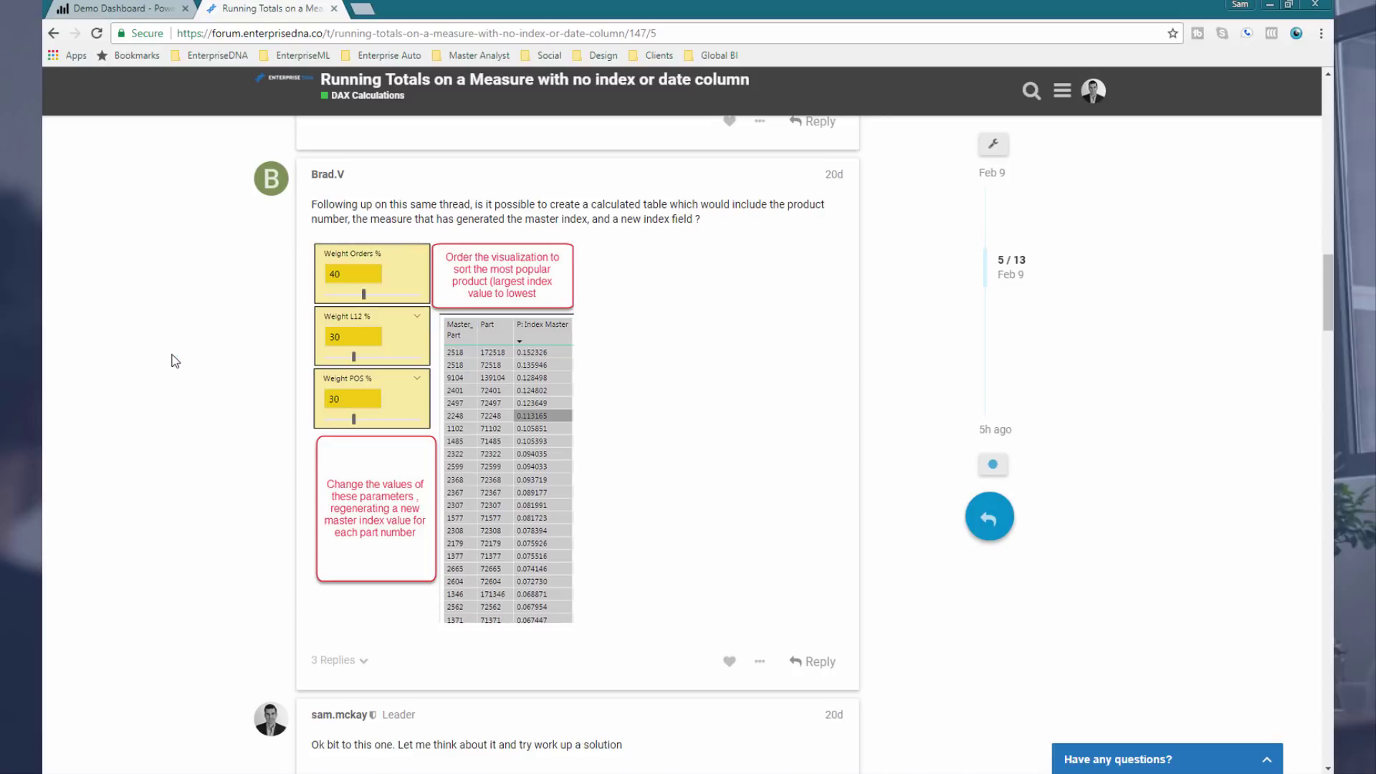
# Read through the reply's Ranking Index table and three measures, then minimize Chrome to reveal Power BI
pyautogui.scroll(-1, 183, 362)
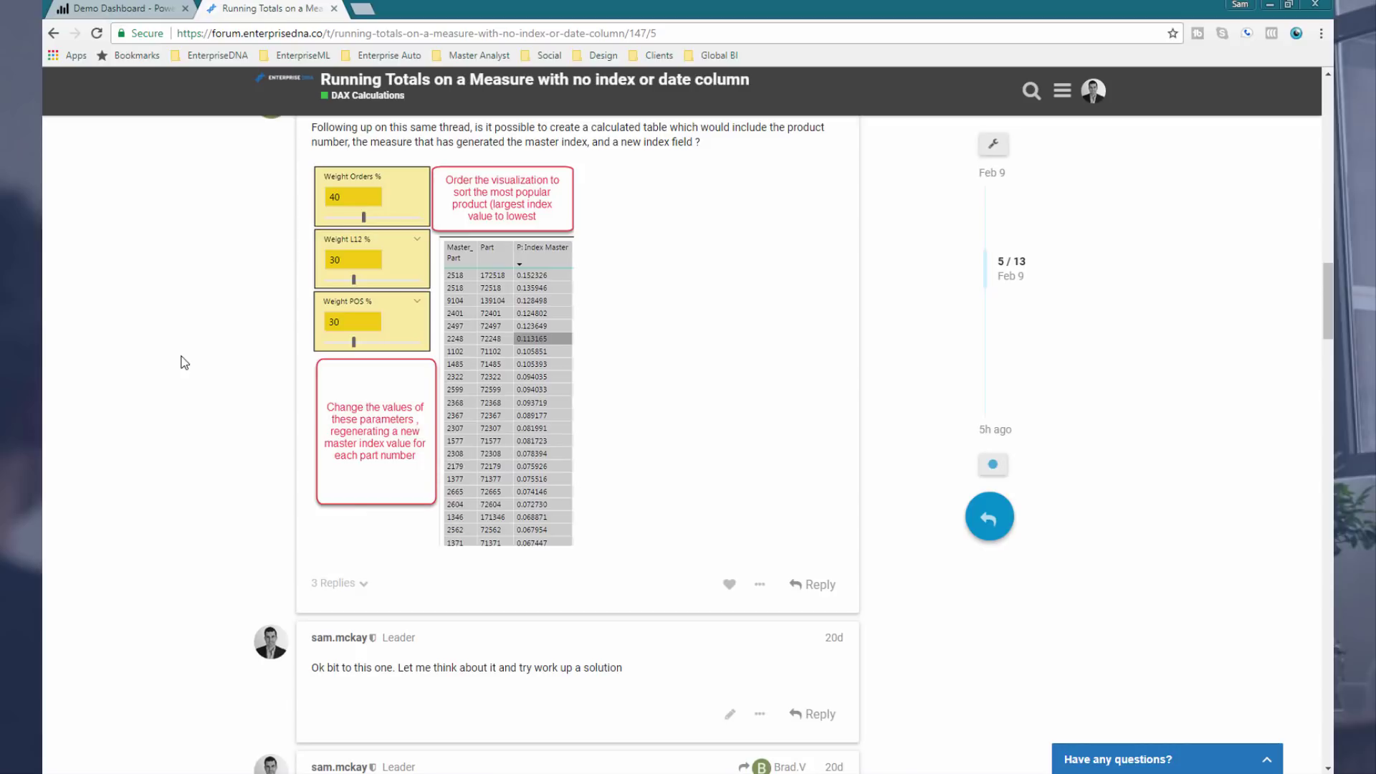
pyautogui.scroll(-1, 184, 363)
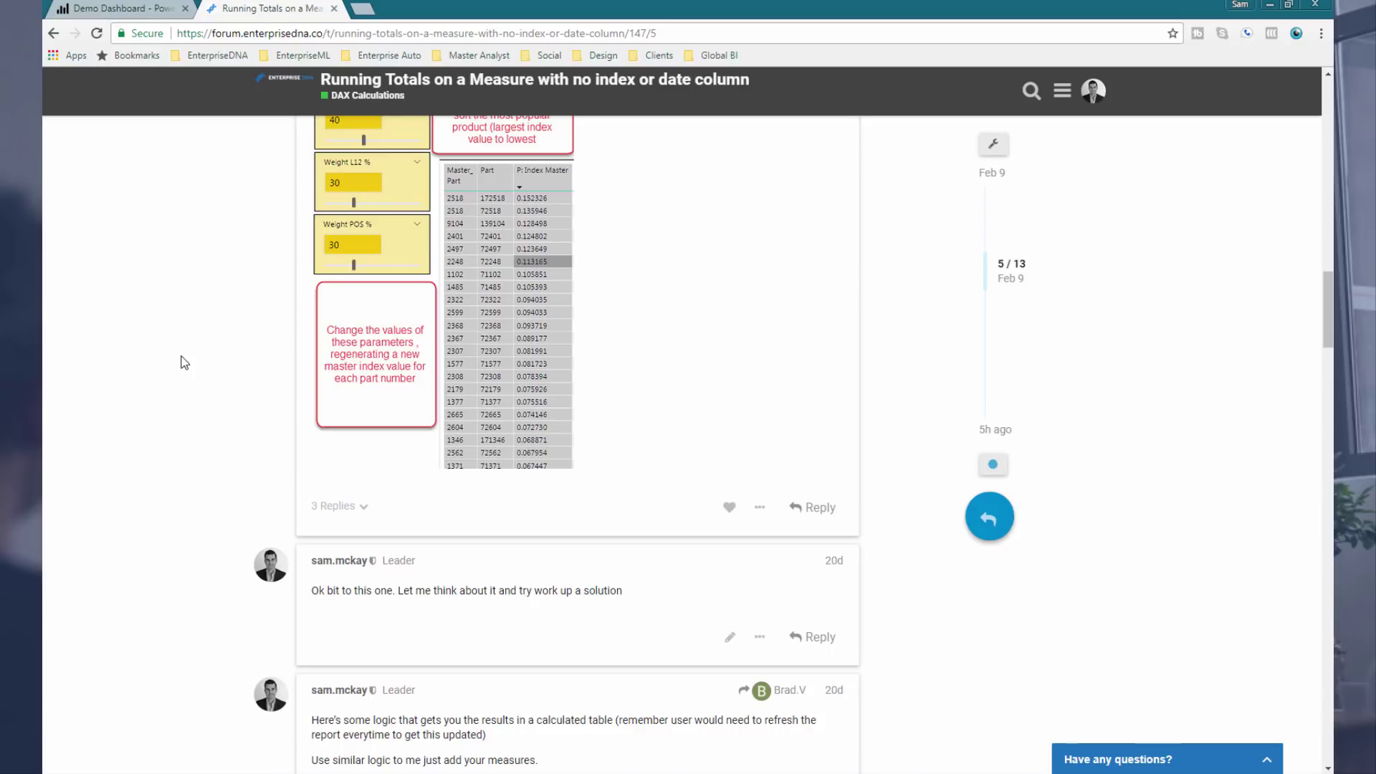
pyautogui.scroll(-10, 185, 362)
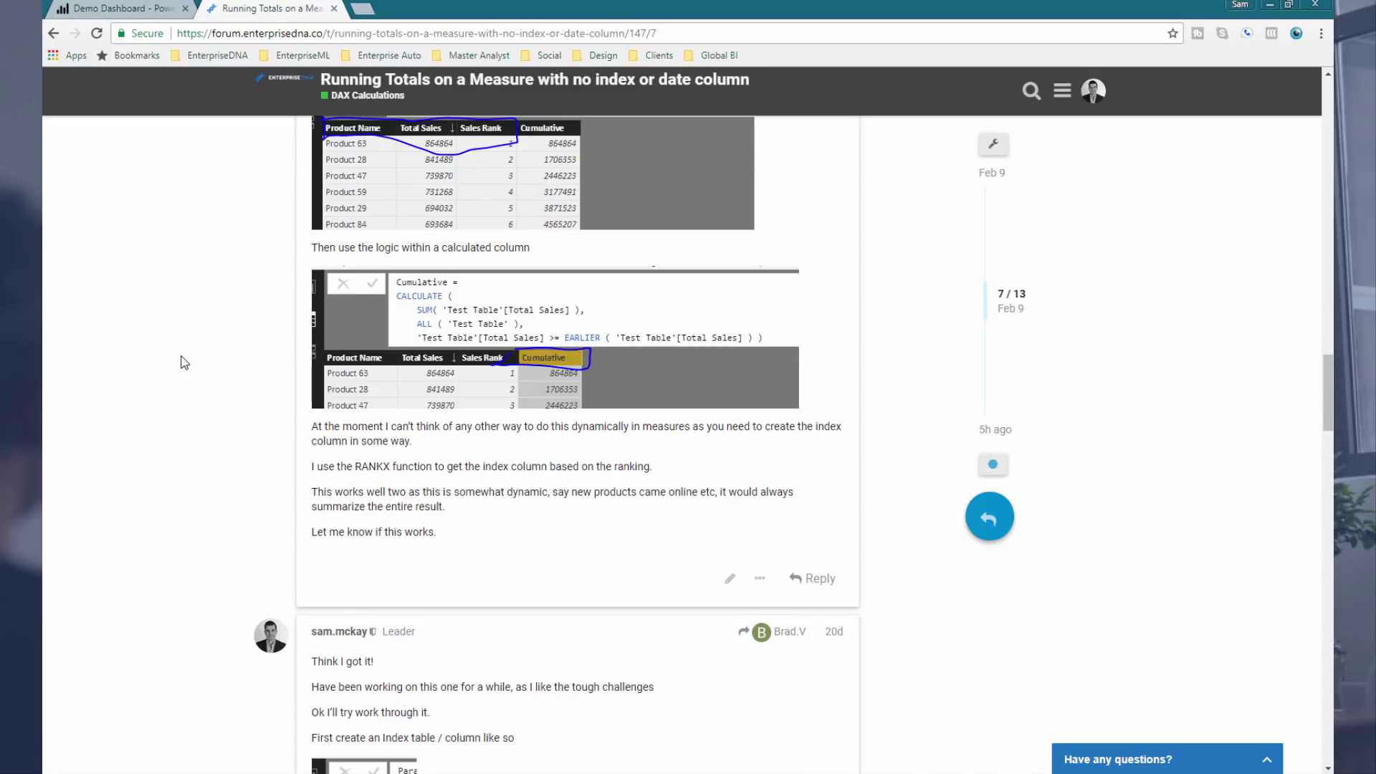
pyautogui.scroll(-5, 184, 362)
pyautogui.scroll(-4, 185, 362)
pyautogui.scroll(-3, 184, 362)
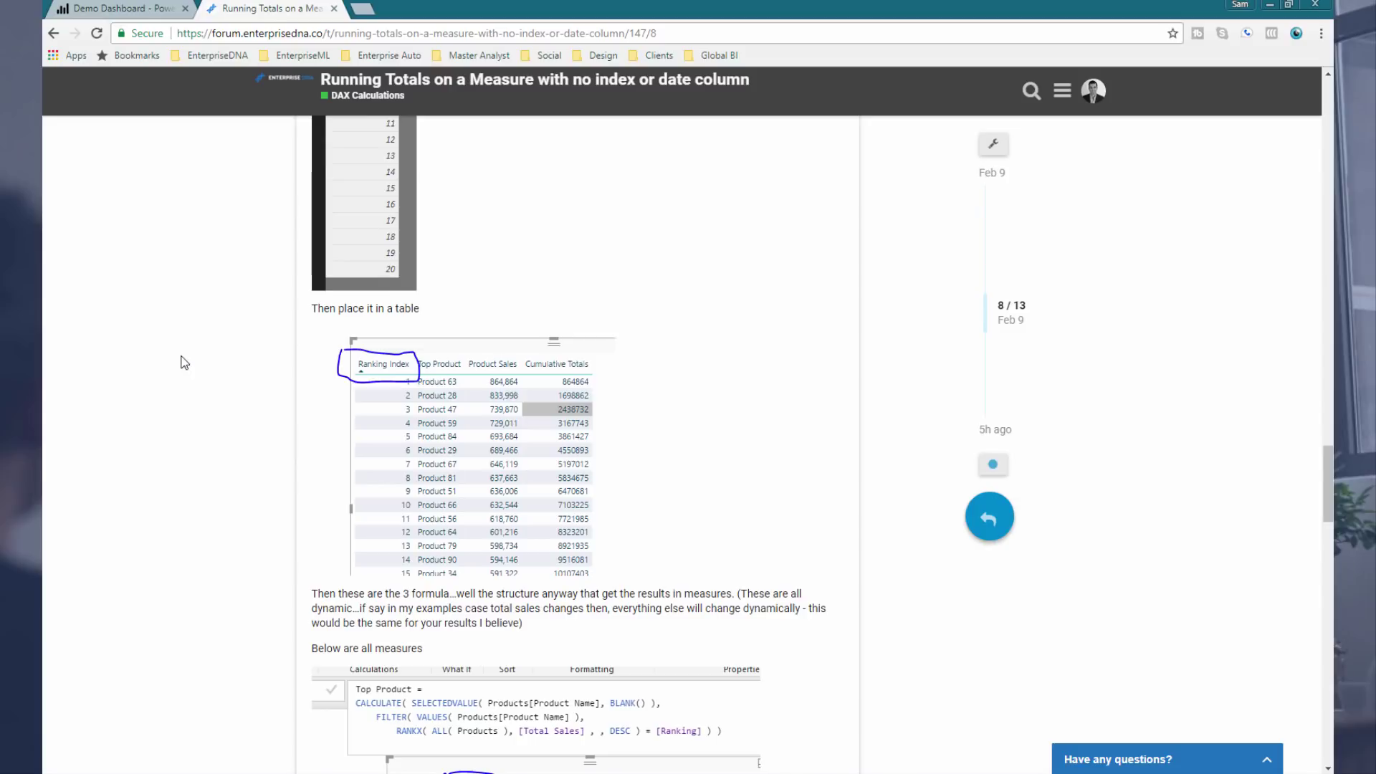
pyautogui.scroll(-3, 183, 360)
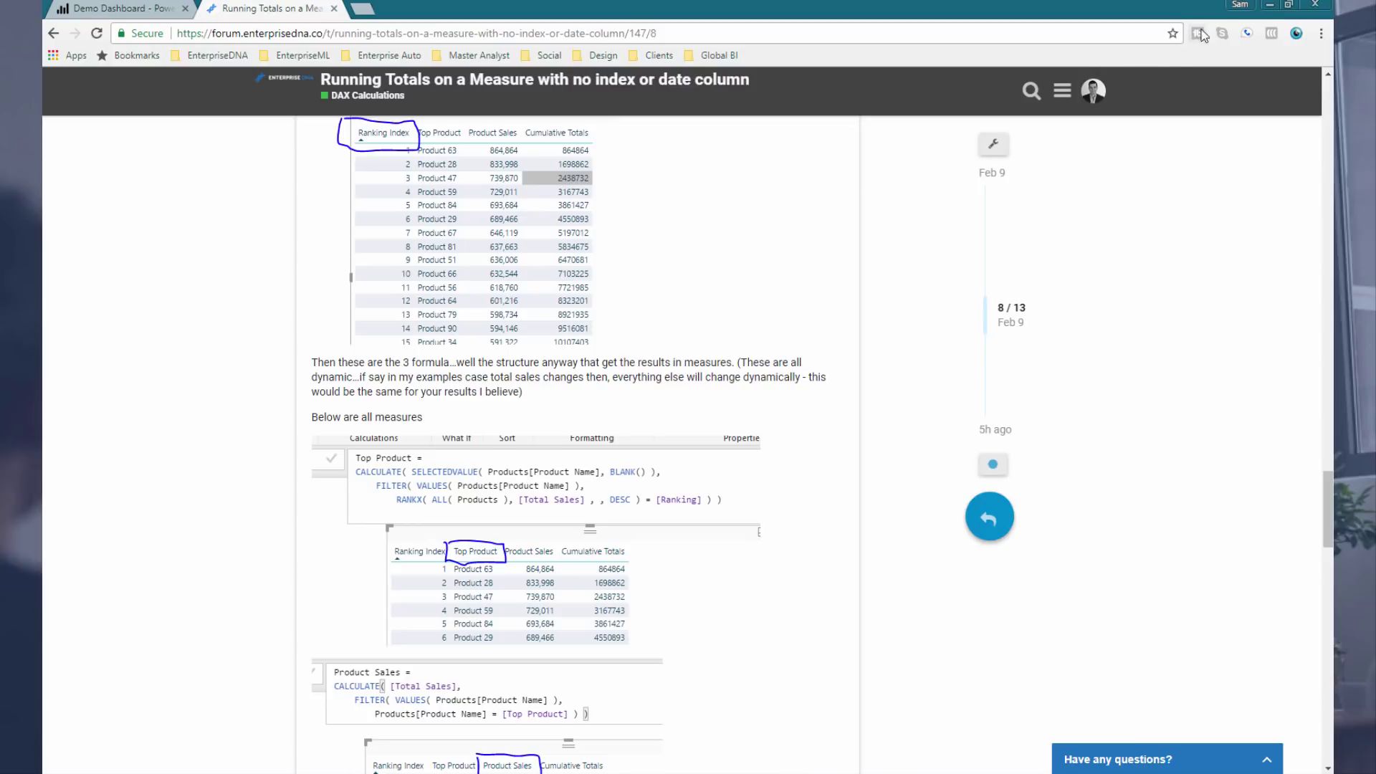
pyautogui.click(1270, 5)
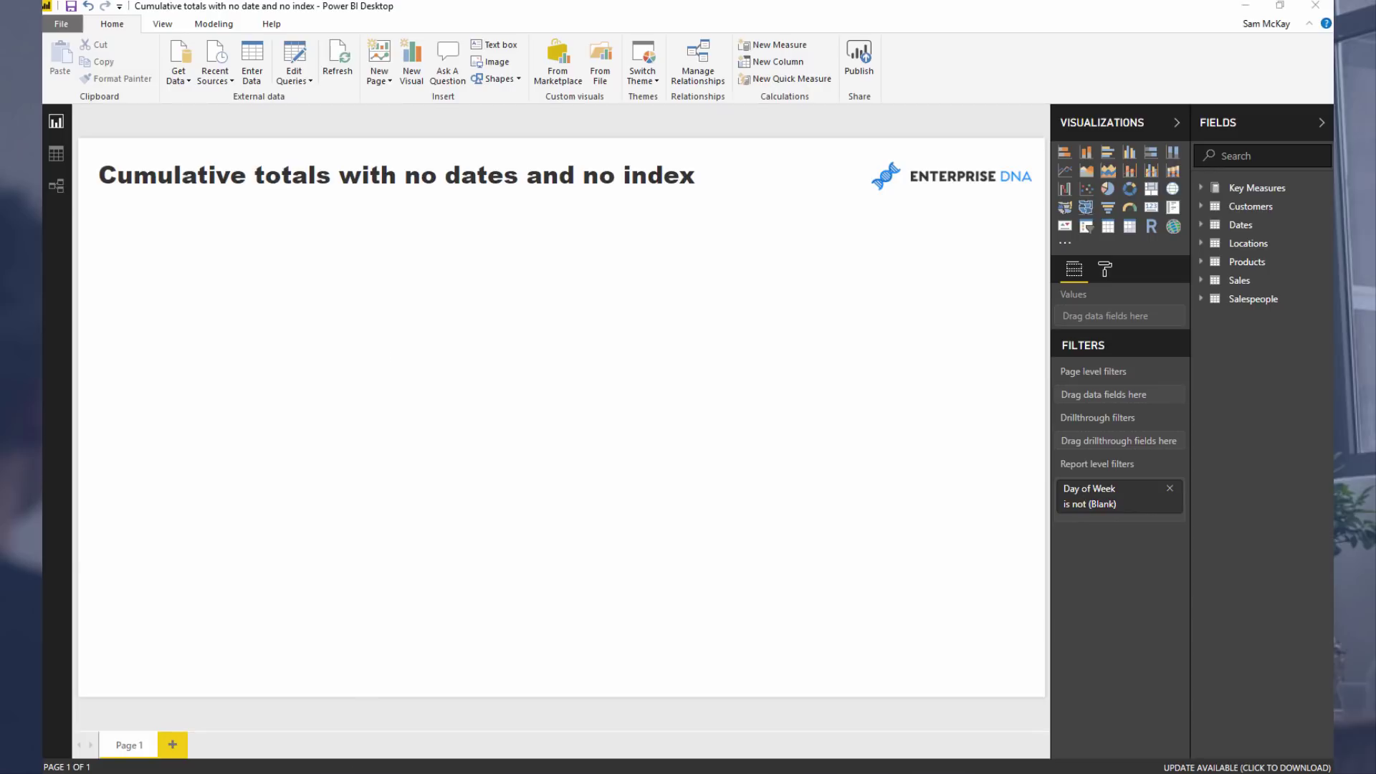
# Build a table of Products Product Name and Key Measures Total Sales, sized and placed on the page
pyautogui.hotkey('alt', 'Tab')
pyautogui.click(1294, 7)
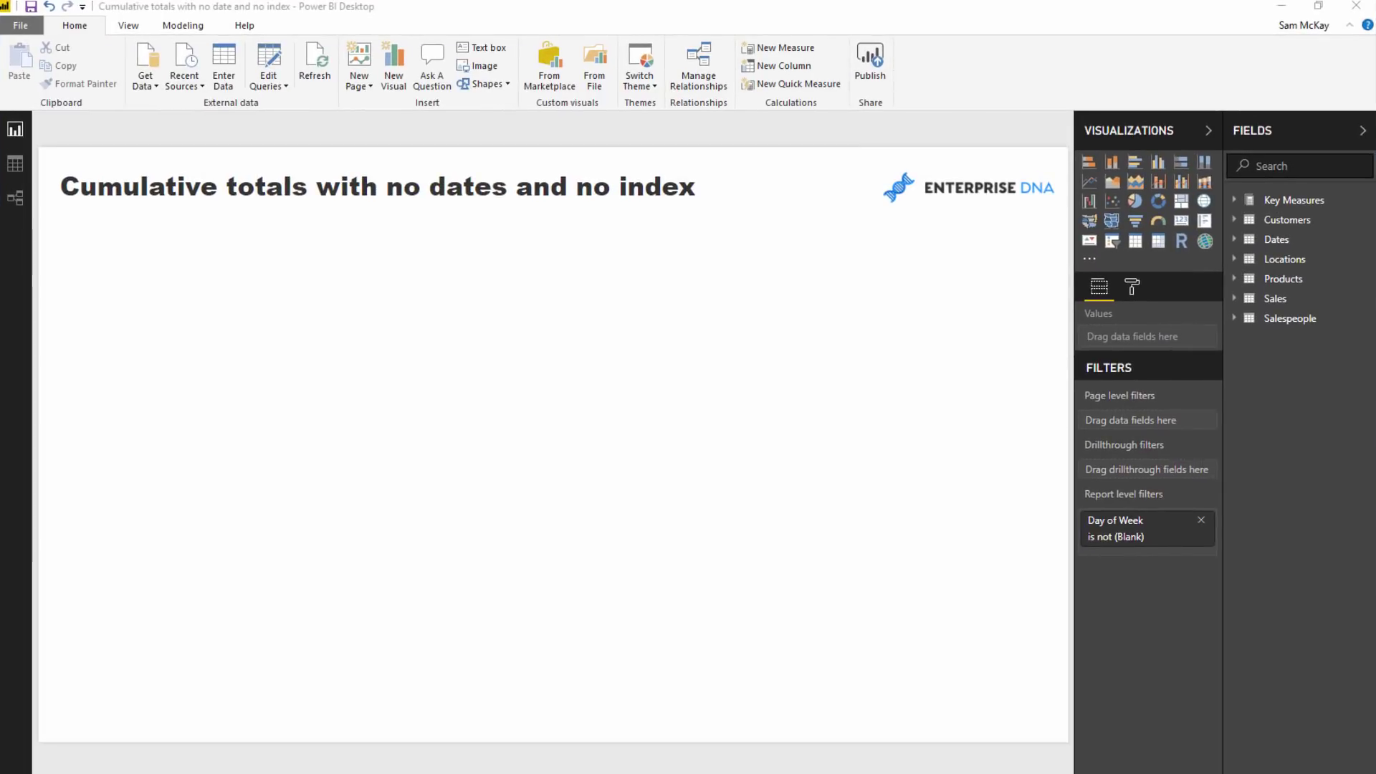
pyautogui.click(1271, 281)
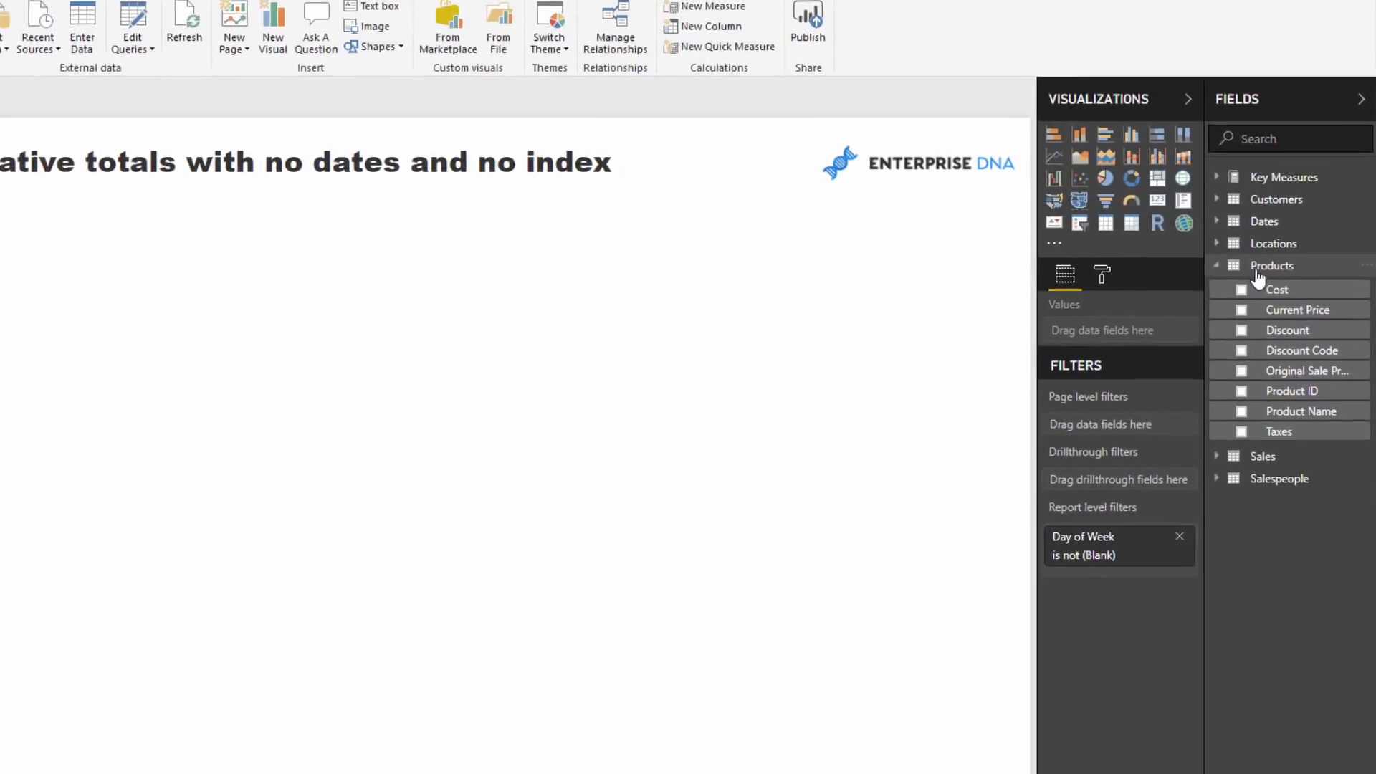
pyautogui.click(1291, 411)
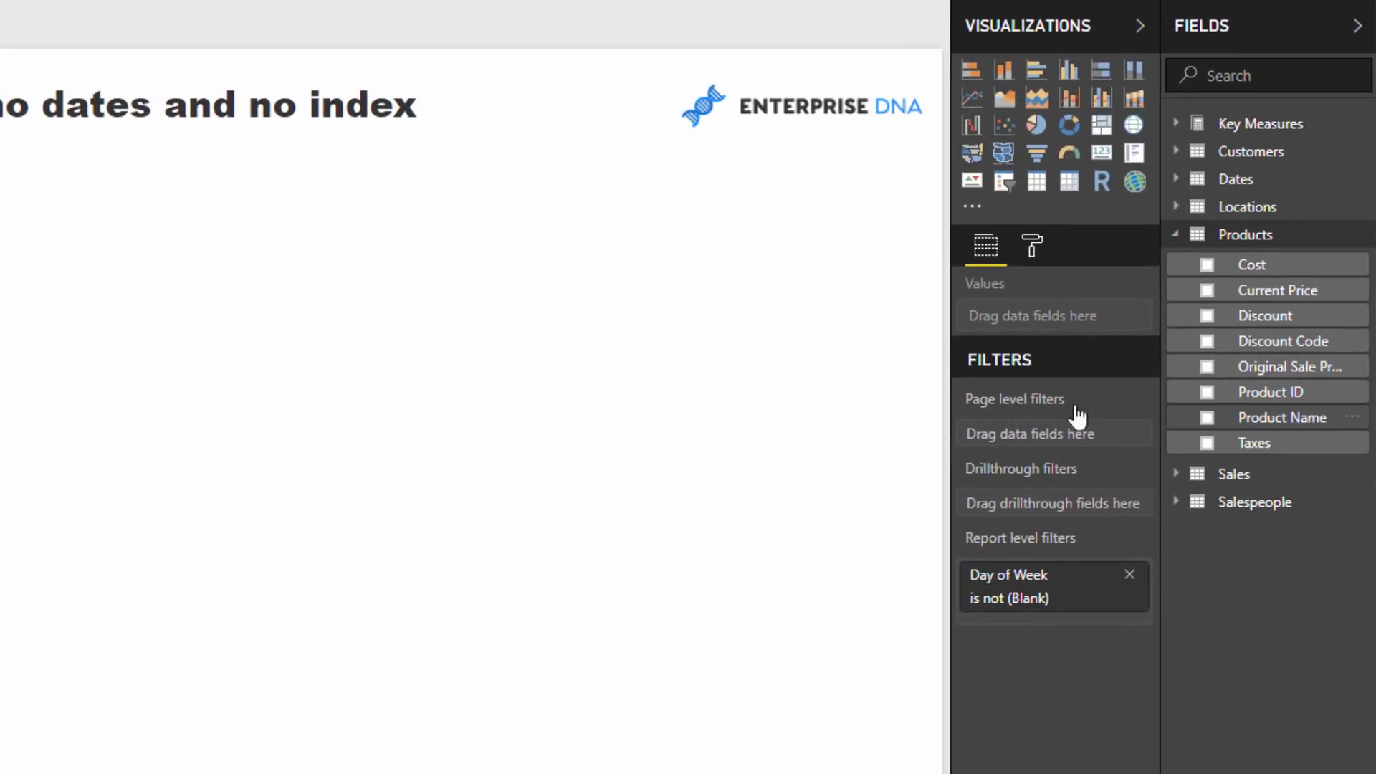
pyautogui.click(1225, 129)
pyautogui.moveTo(1244, 148); pyautogui.dragTo(381, 353)
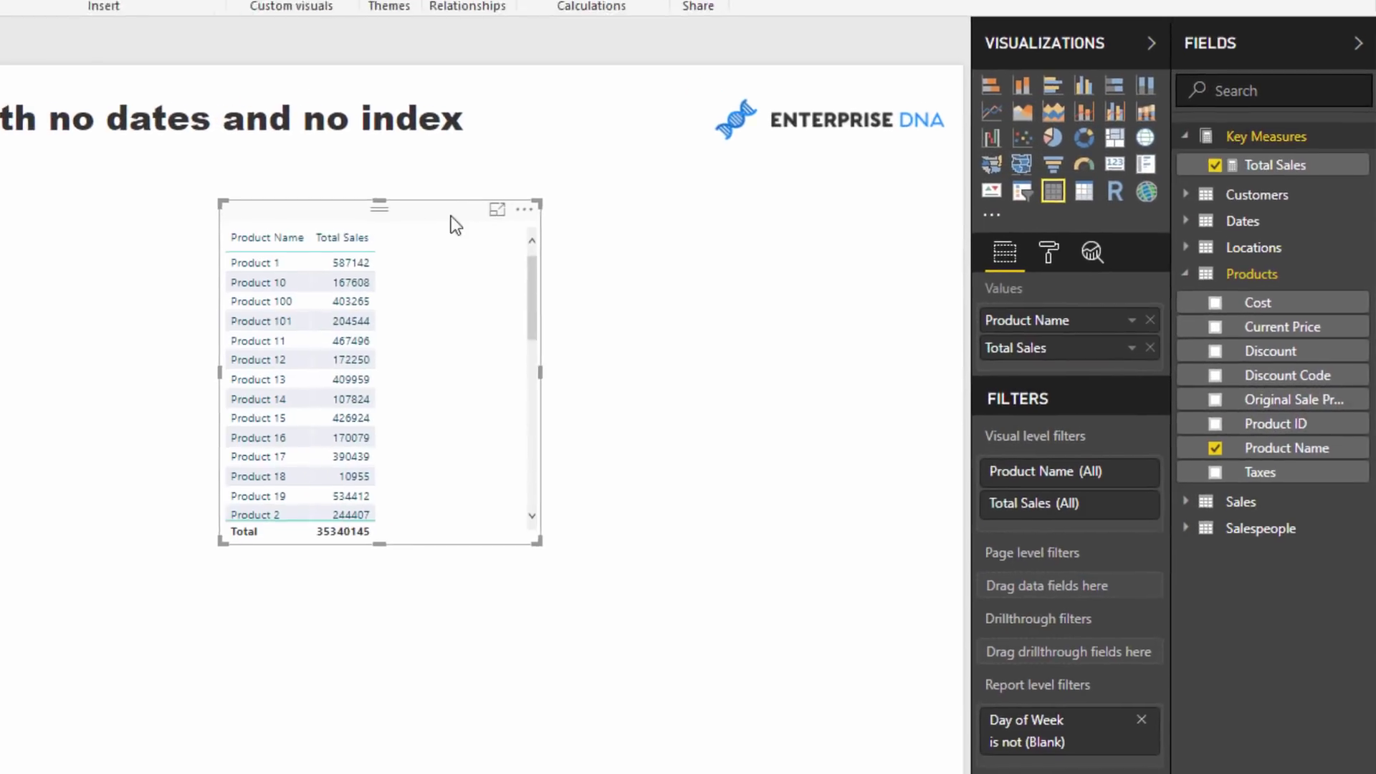
pyautogui.moveTo(440, 214); pyautogui.dragTo(56, 228)
pyautogui.moveTo(144, 560); pyautogui.dragTo(272, 613)
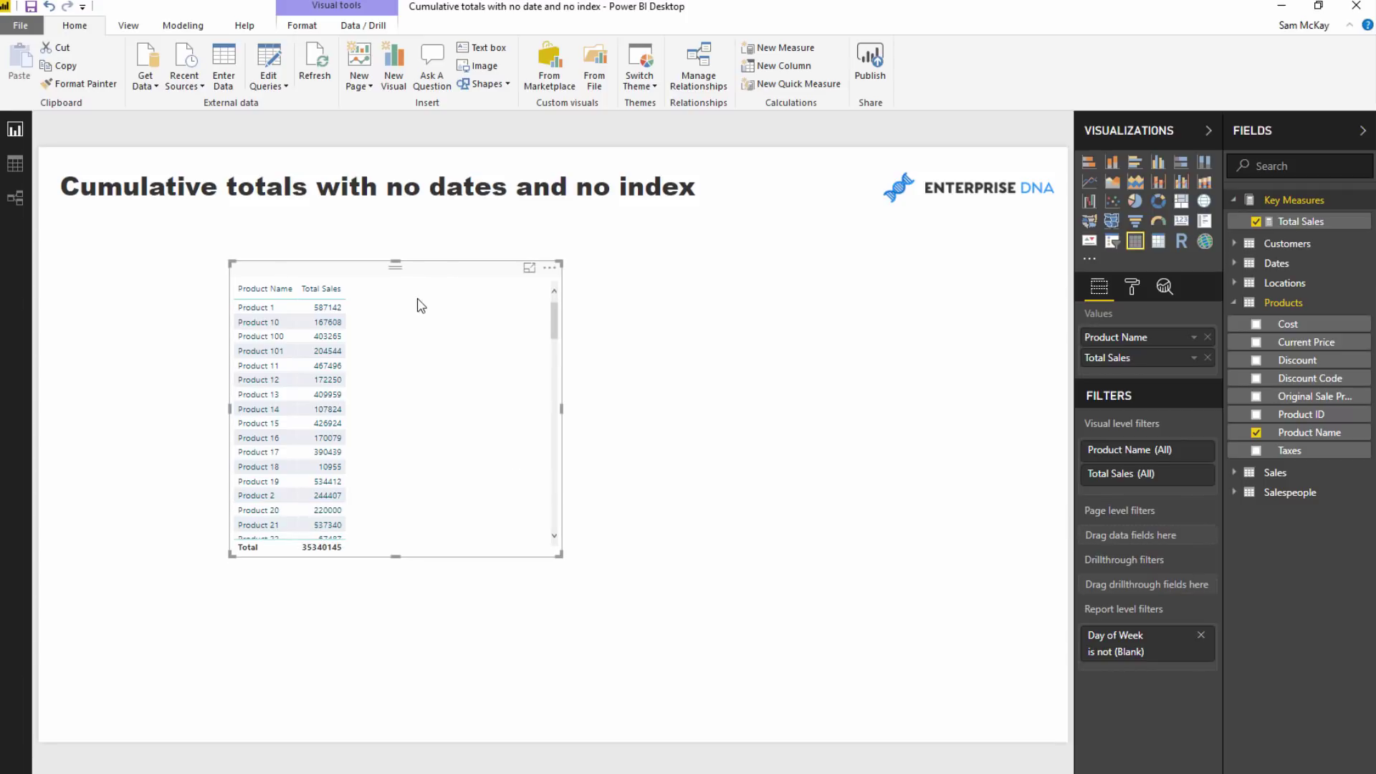
pyautogui.moveTo(555, 275); pyautogui.dragTo(689, 273)
# Format Total Sales with thousands separators and sort the table by sales, highest first
pyautogui.click(1294, 222)
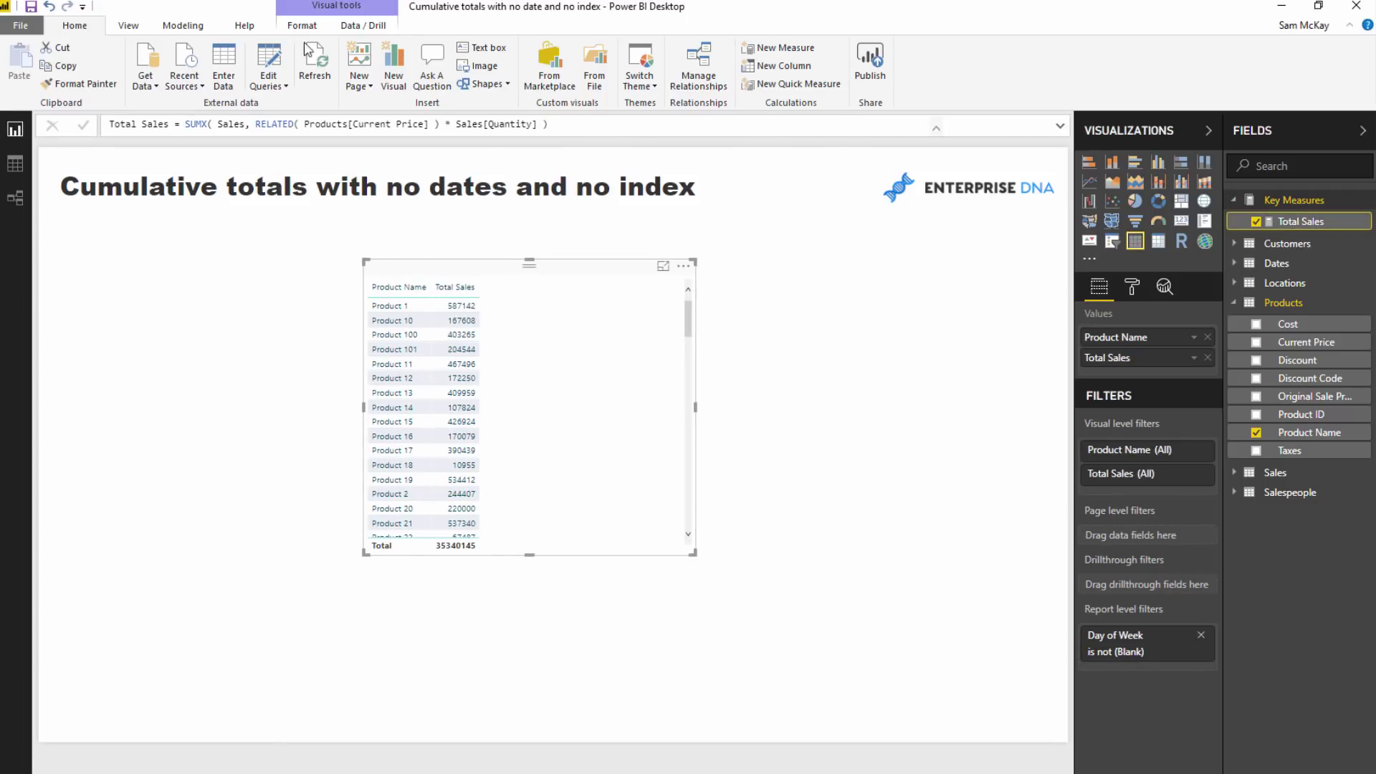
pyautogui.click(300, 26)
pyautogui.click(188, 27)
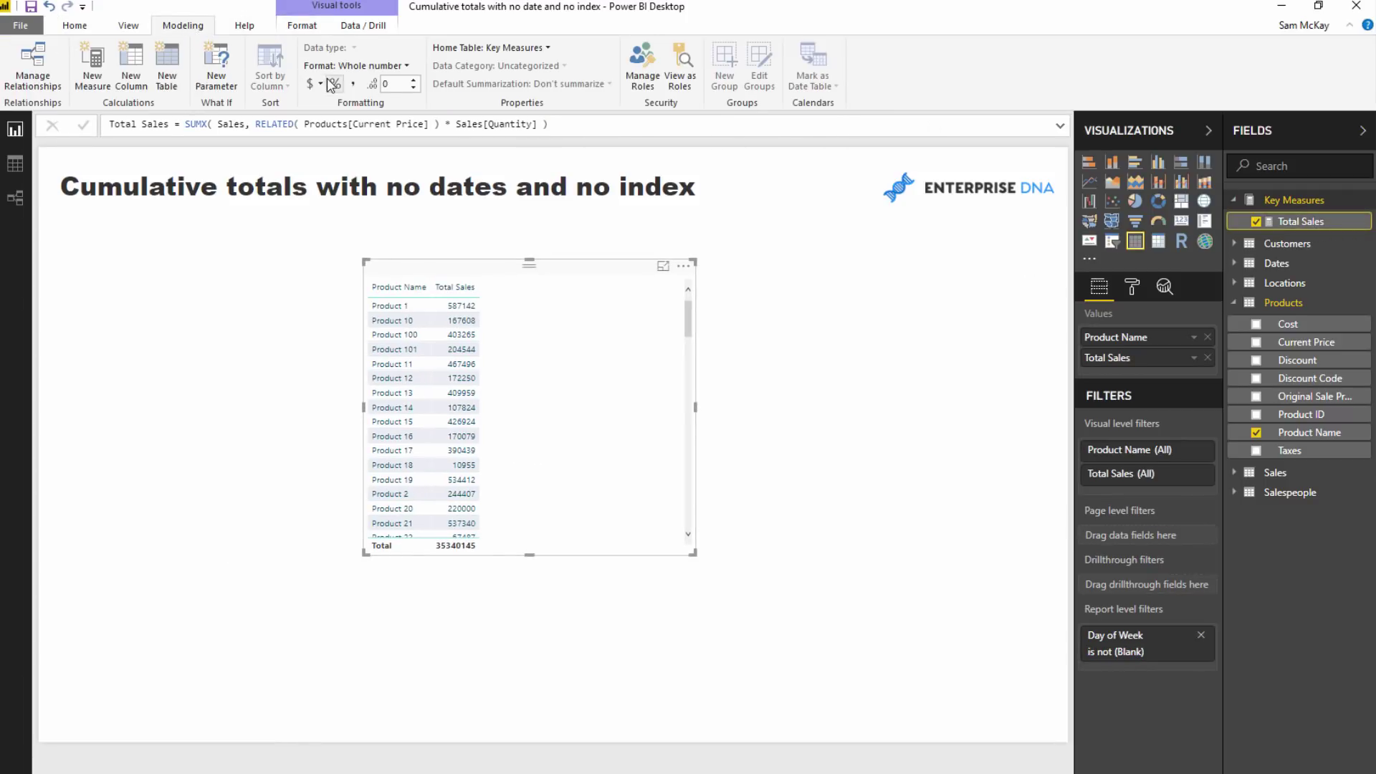
pyautogui.click(353, 83)
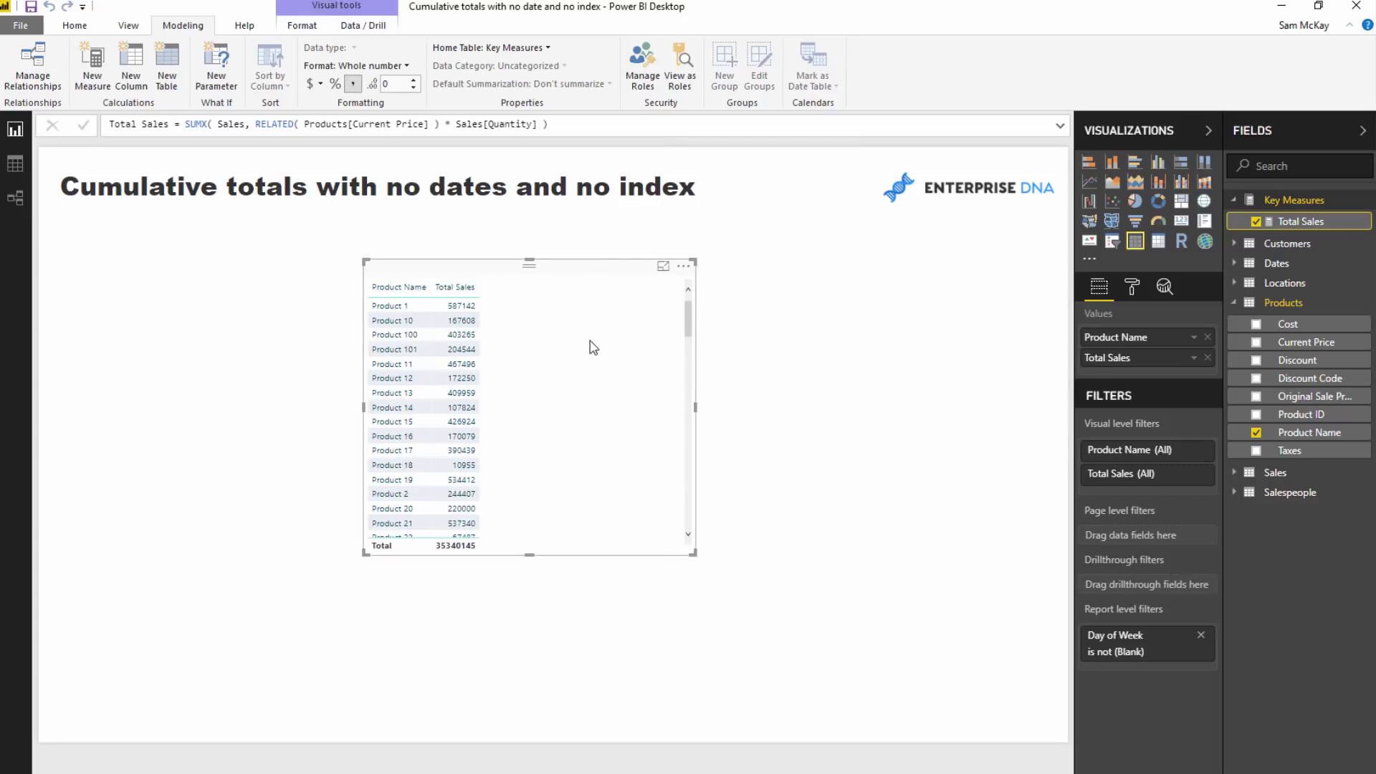
pyautogui.click(475, 288)
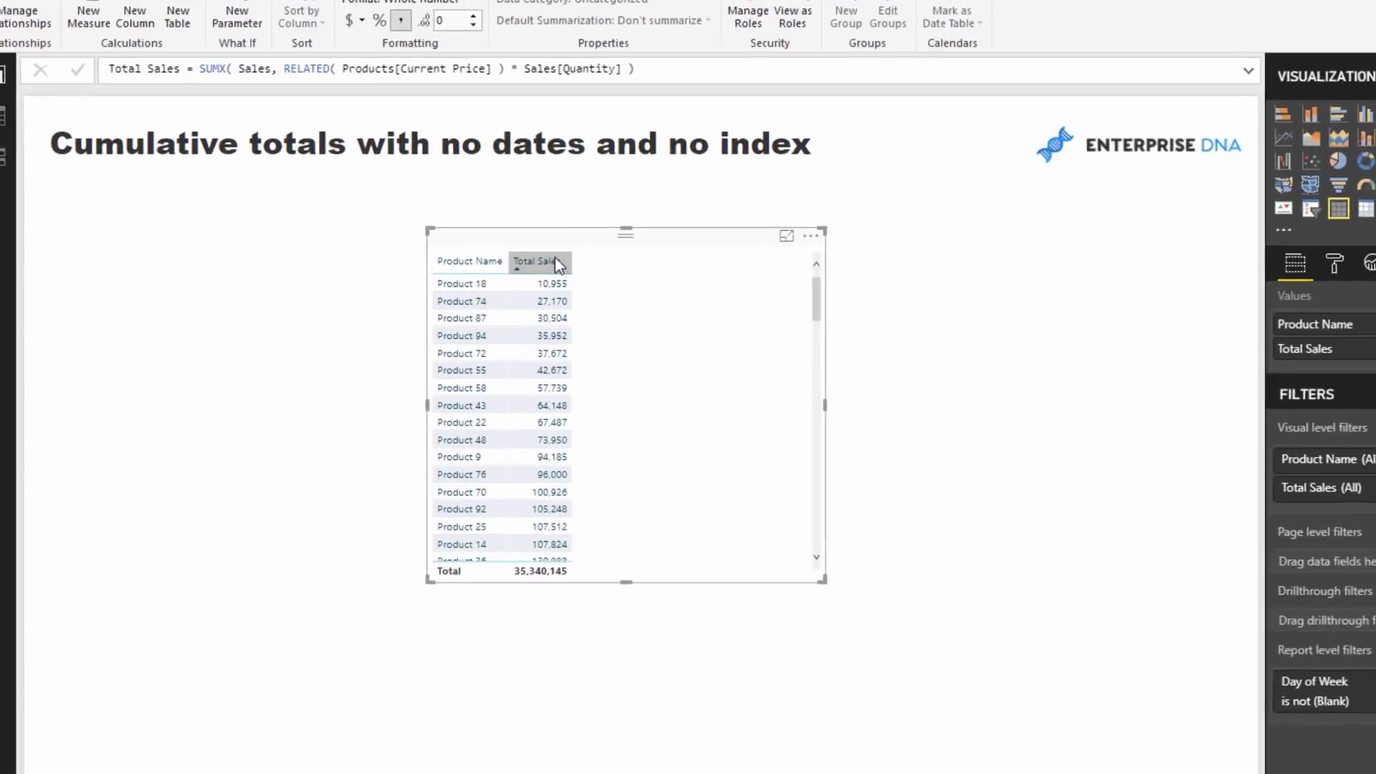
pyautogui.click(557, 263)
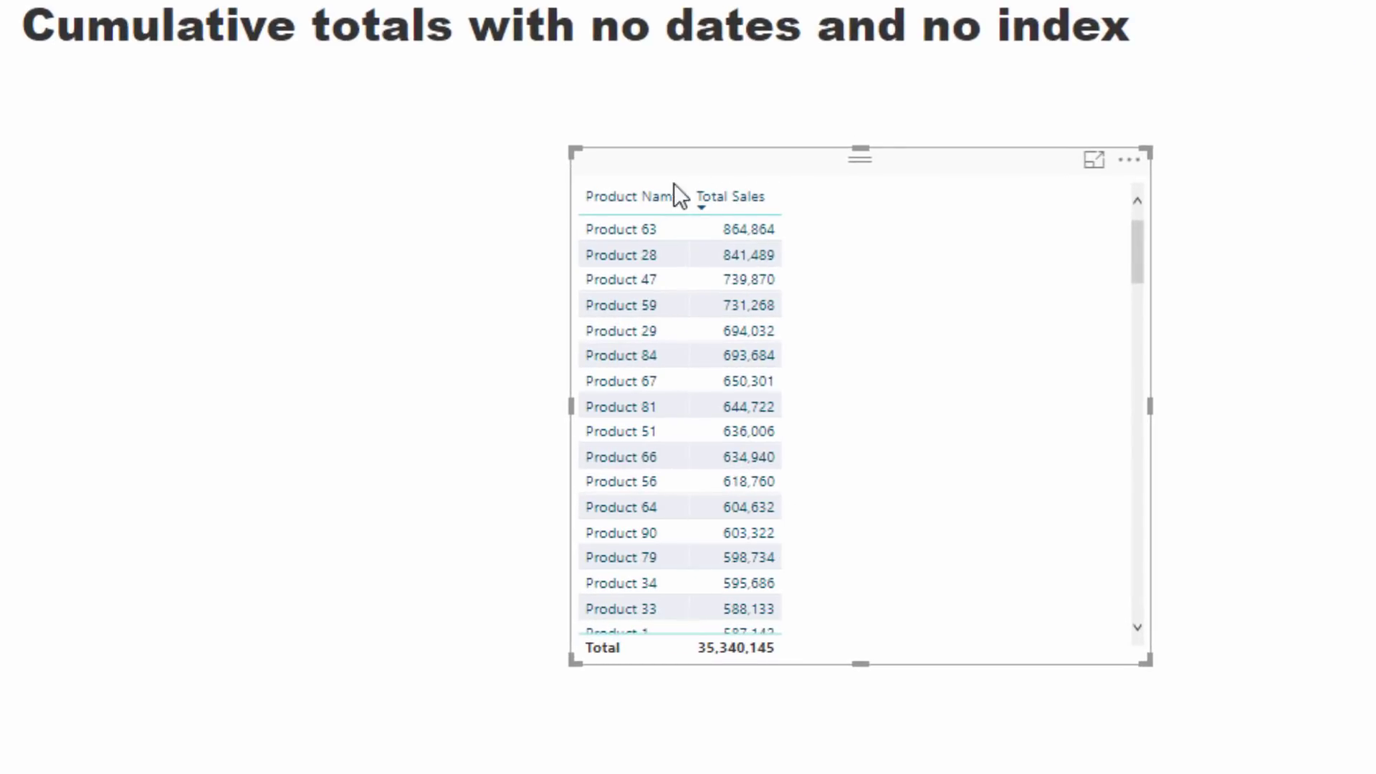
# Widen the Product Name and Total Sales columns and shift the sales table slightly left
pyautogui.moveTo(689, 195); pyautogui.dragTo(704, 195)
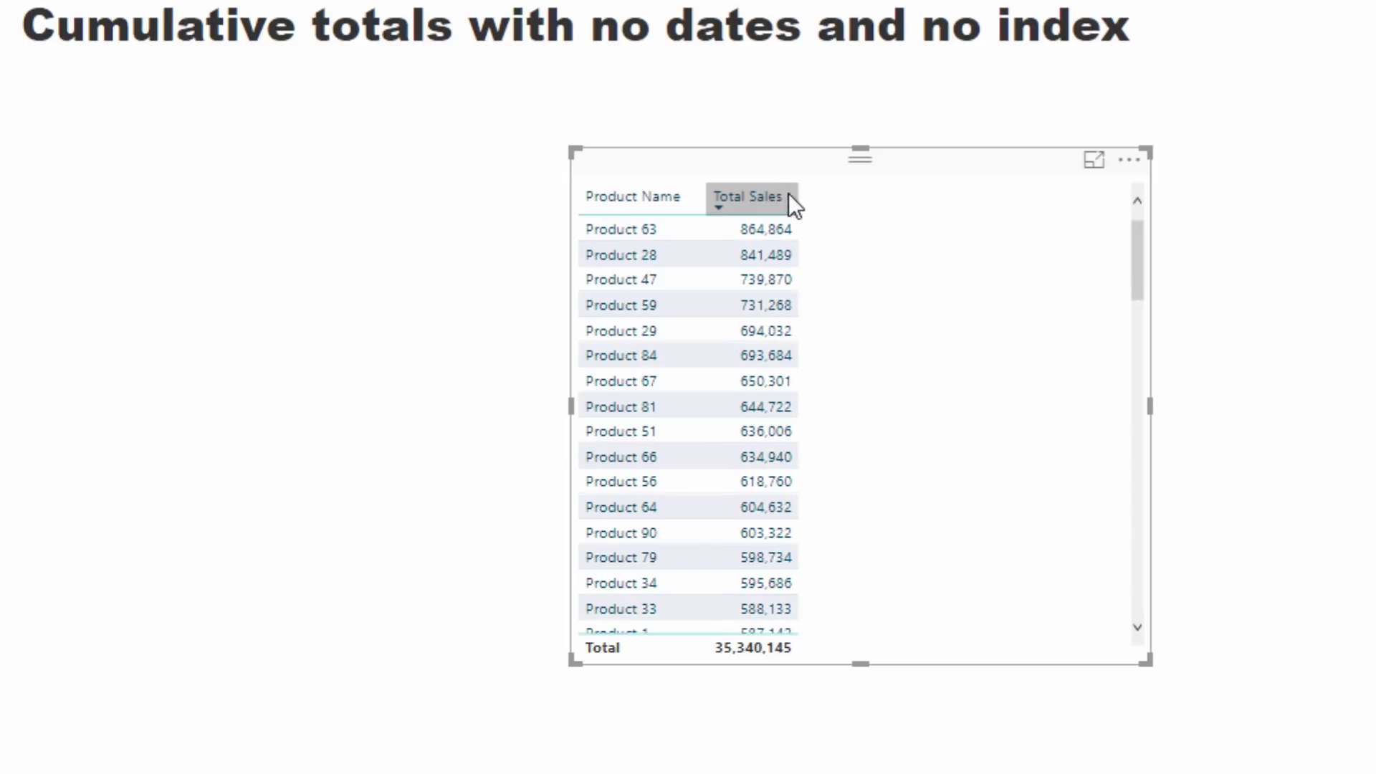
pyautogui.moveTo(794, 195); pyautogui.dragTo(815, 195)
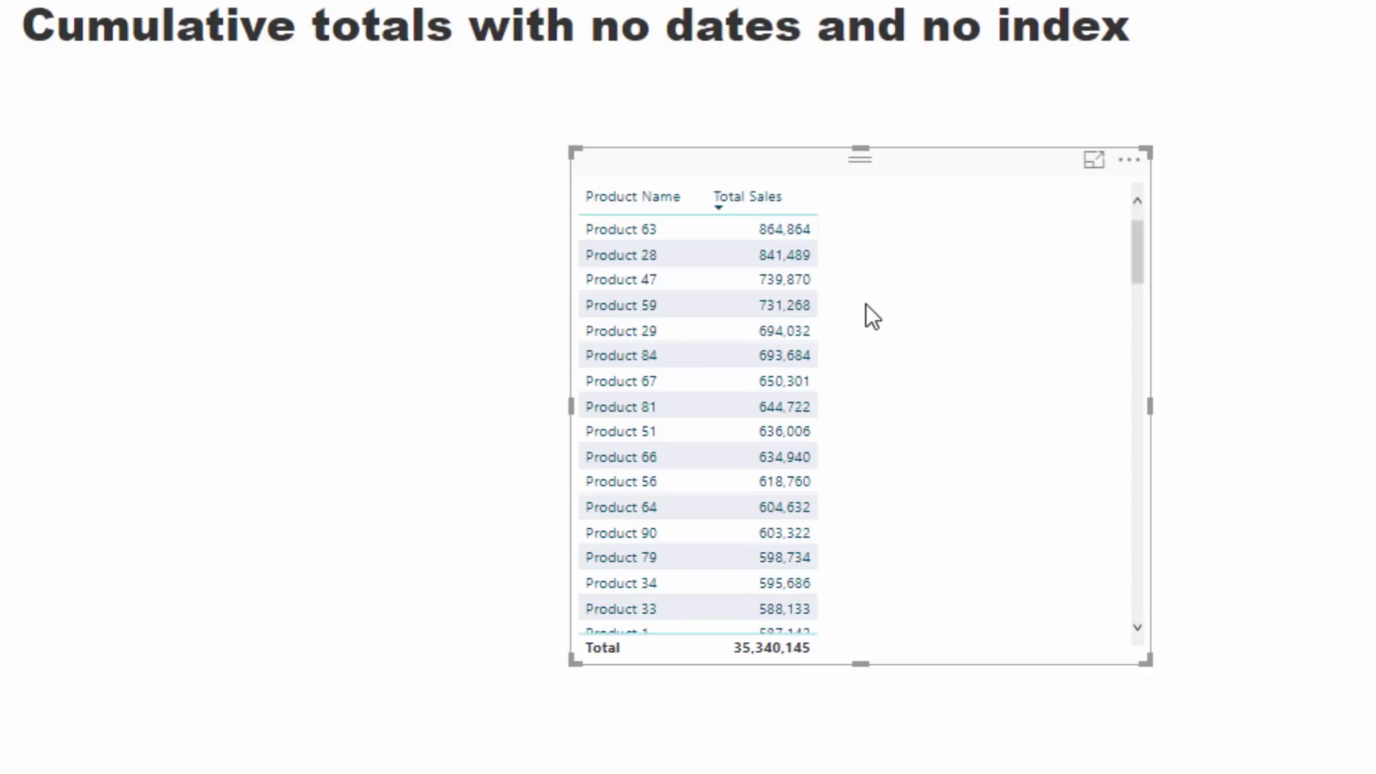
pyautogui.moveTo(877, 296); pyautogui.dragTo(835, 288)
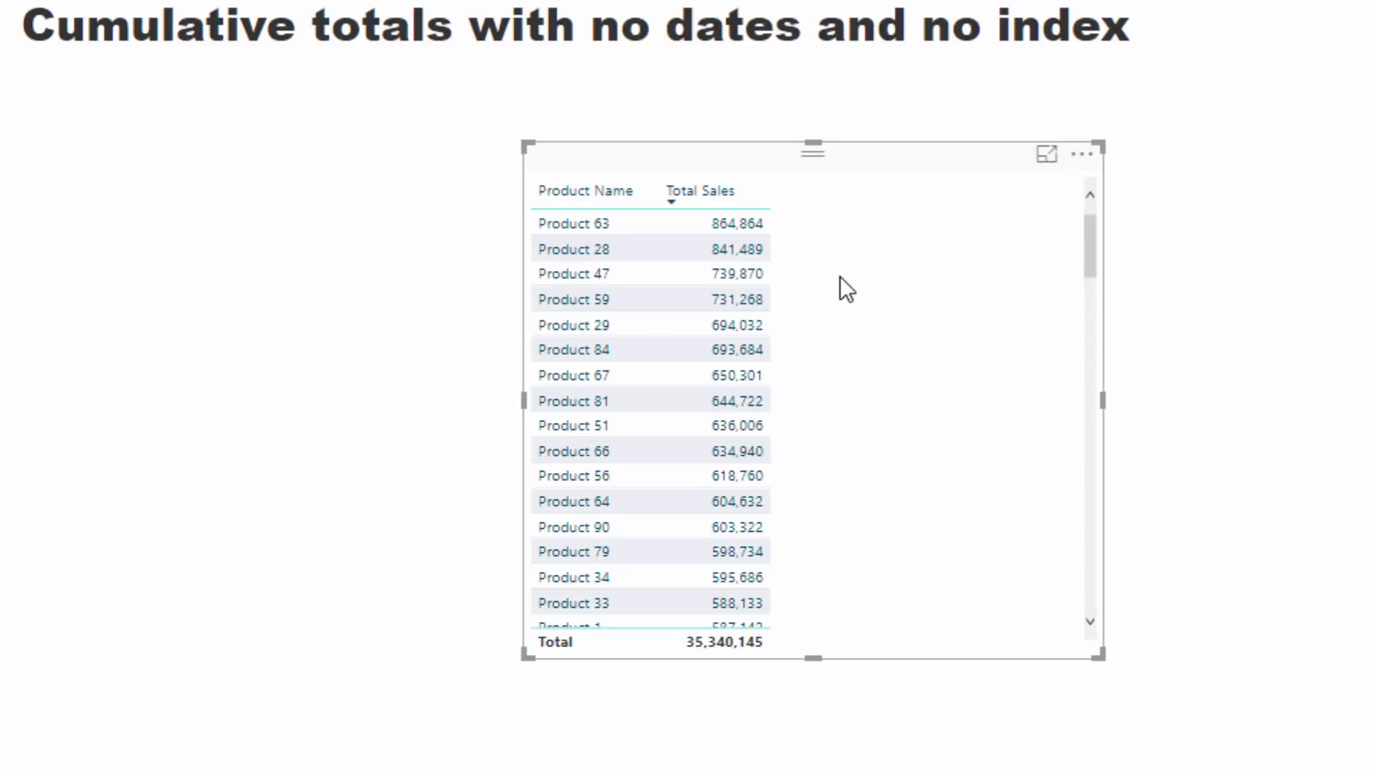
pyautogui.moveTo(894, 168)
pyautogui.mouseDown()
pyautogui.moveTo(910, 162)
pyautogui.moveTo(885, 175)
pyautogui.mouseUp()
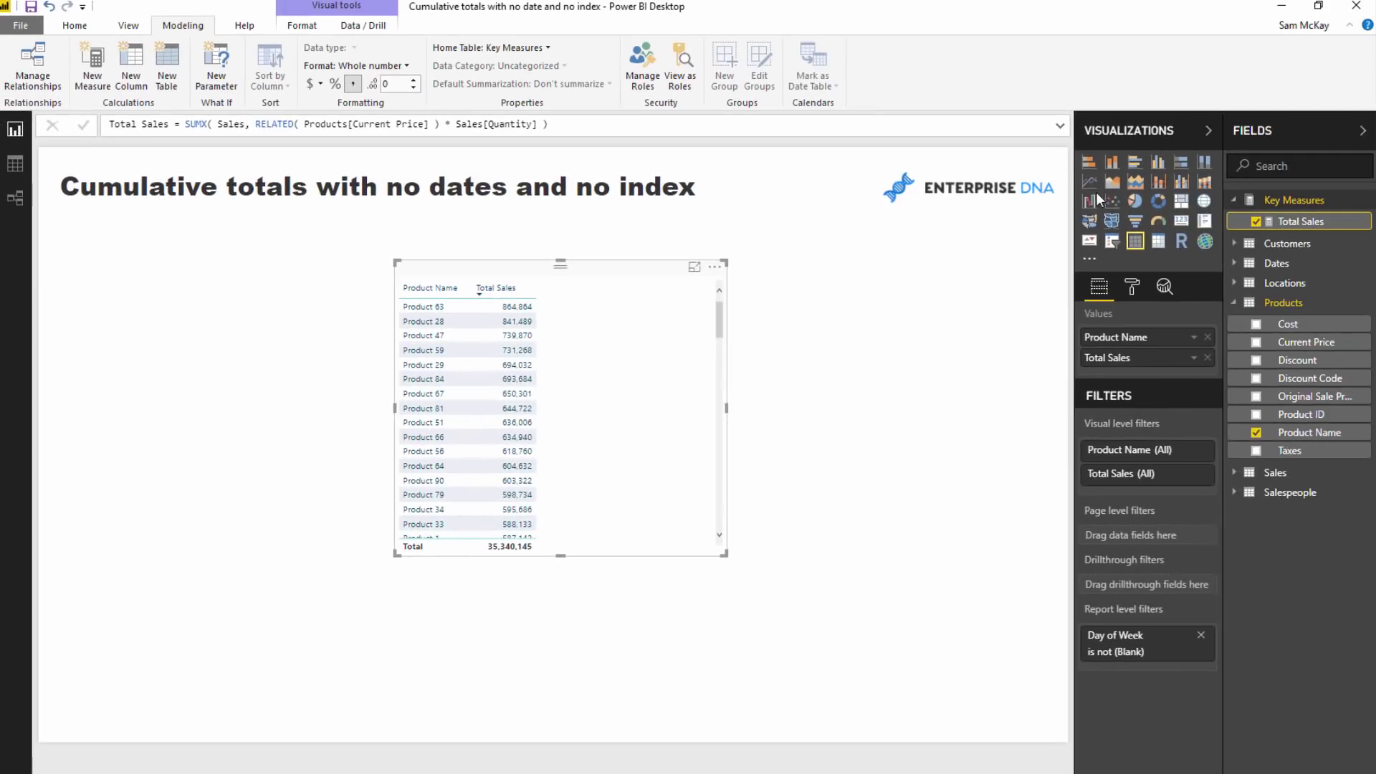
# Turn the sales table into a waterfall chart, enlarge it and reposition it
pyautogui.click(1091, 201)
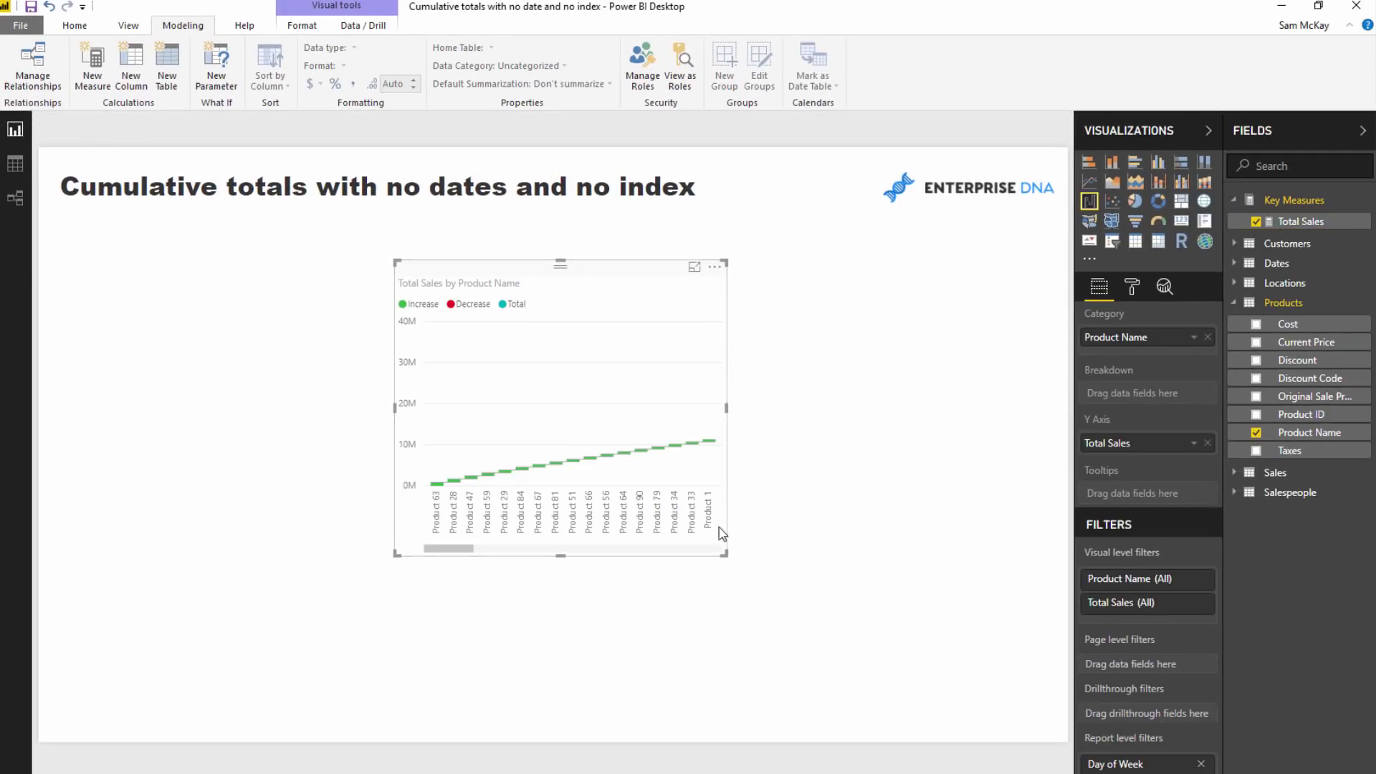
pyautogui.moveTo(723, 551); pyautogui.dragTo(929, 662)
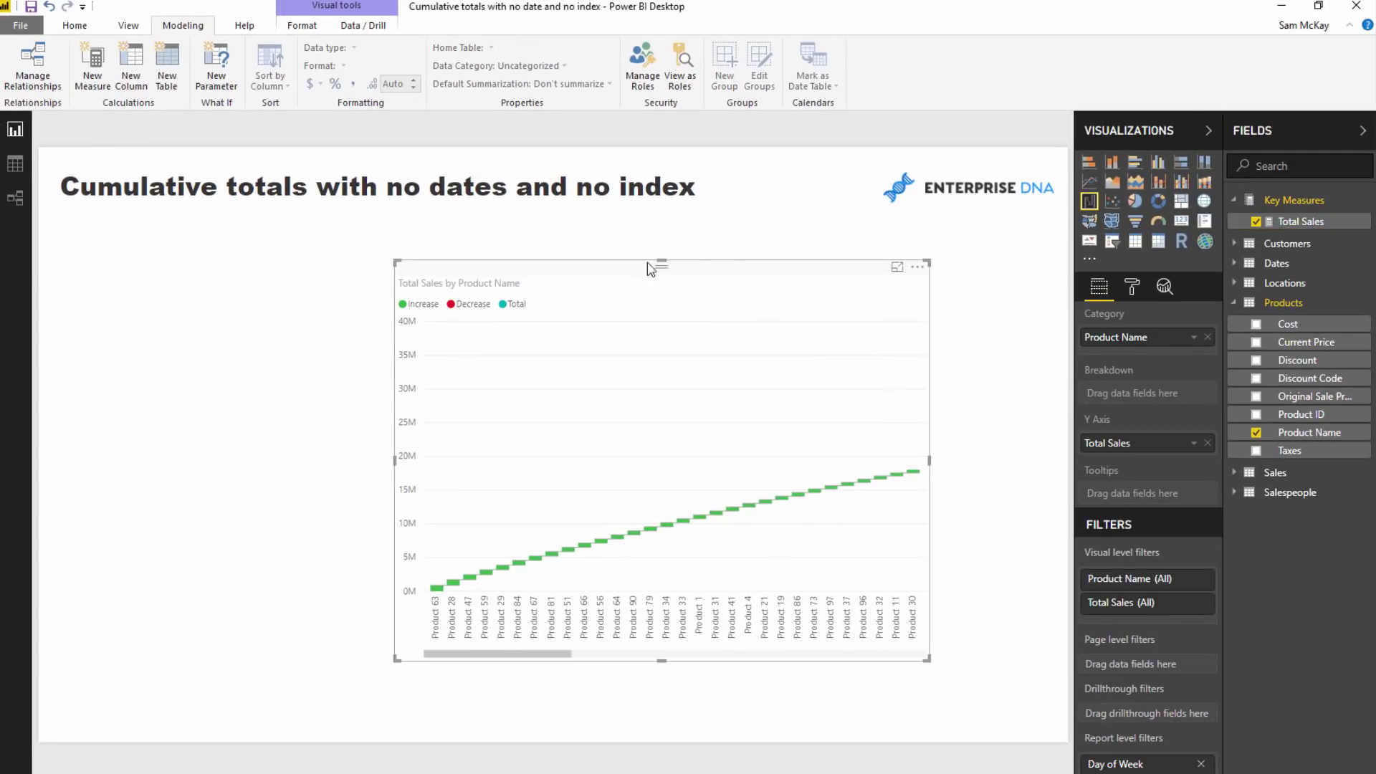
pyautogui.moveTo(721, 275); pyautogui.dragTo(620, 263)
pyautogui.moveTo(399, 652); pyautogui.dragTo(427, 644)
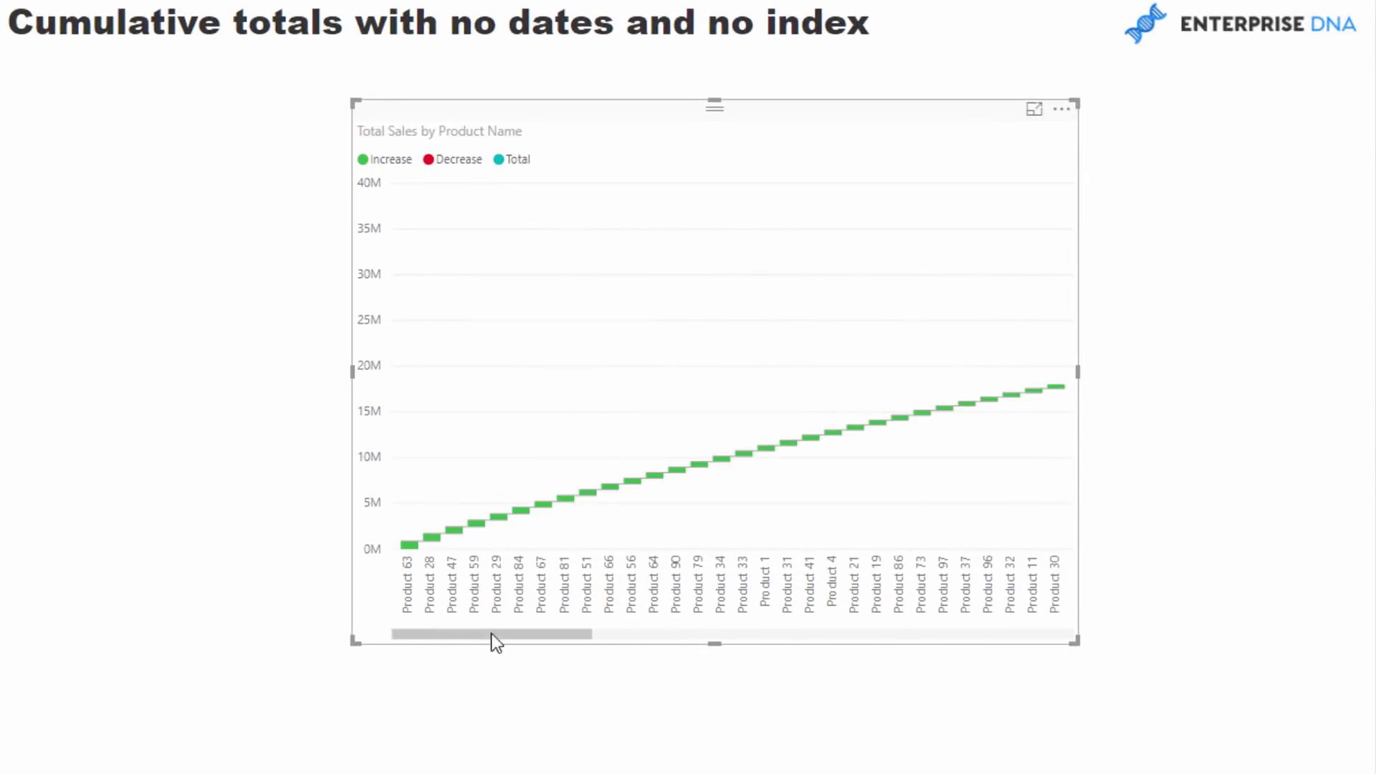
pyautogui.moveTo(836, 112); pyautogui.dragTo(777, 109)
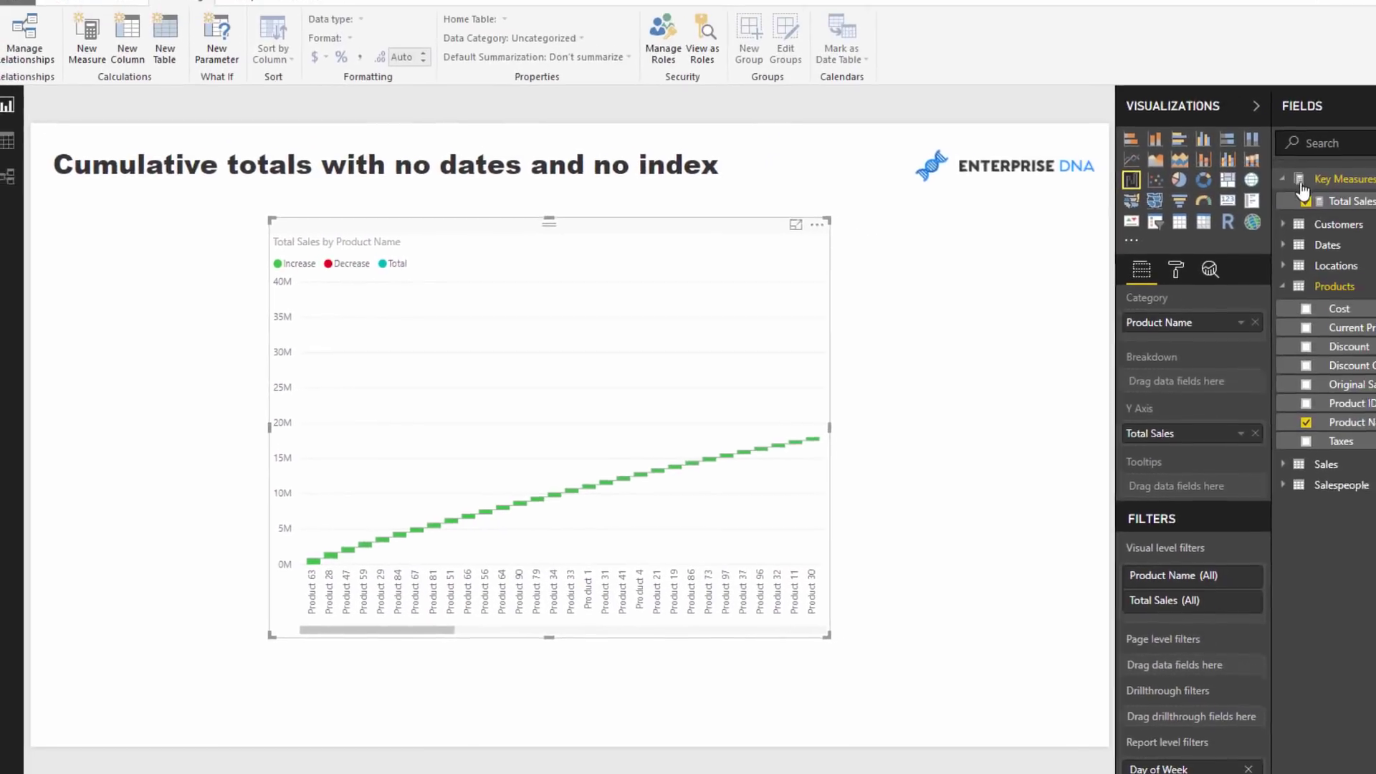
# Switch the visual back to a table, shrink it and nudge it into its final spot
pyautogui.click(1179, 221)
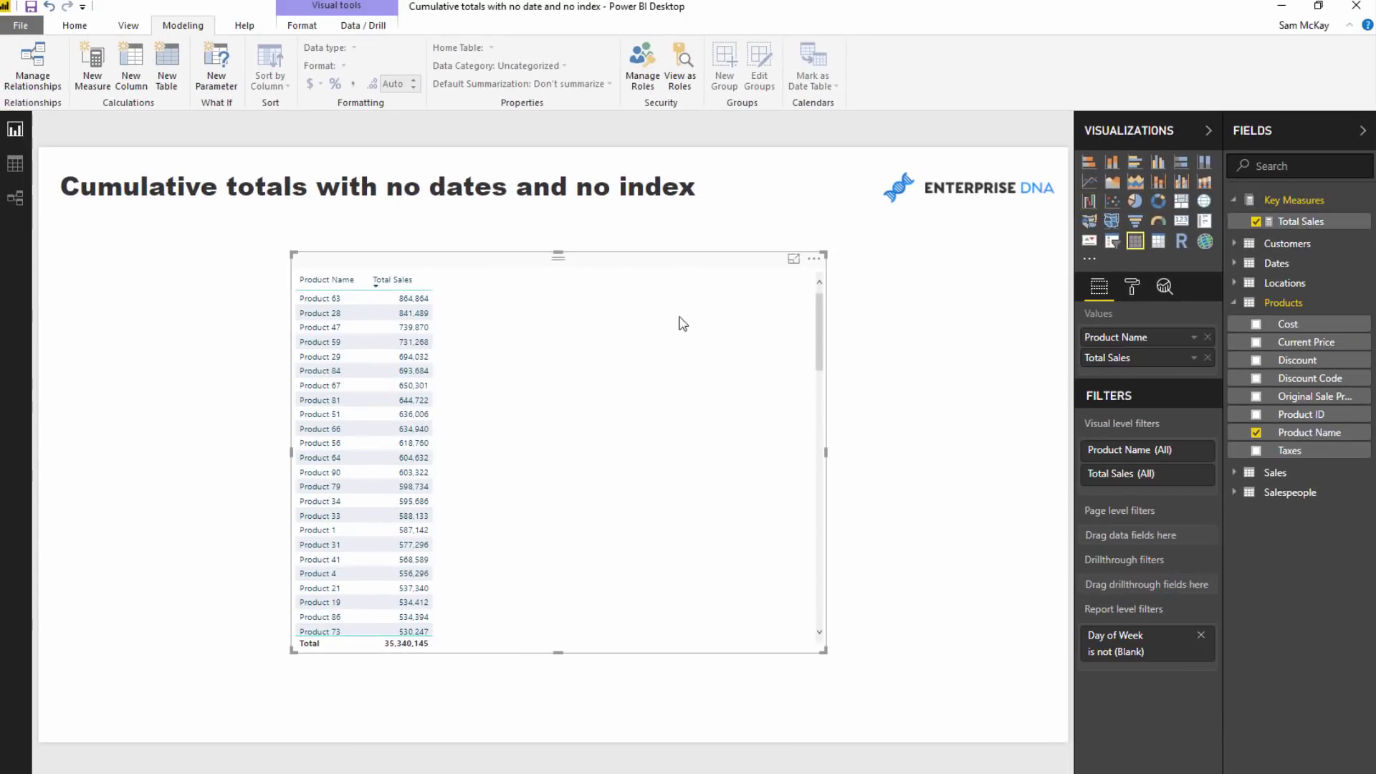
pyautogui.moveTo(824, 650); pyautogui.dragTo(699, 613)
pyautogui.click(717, 411)
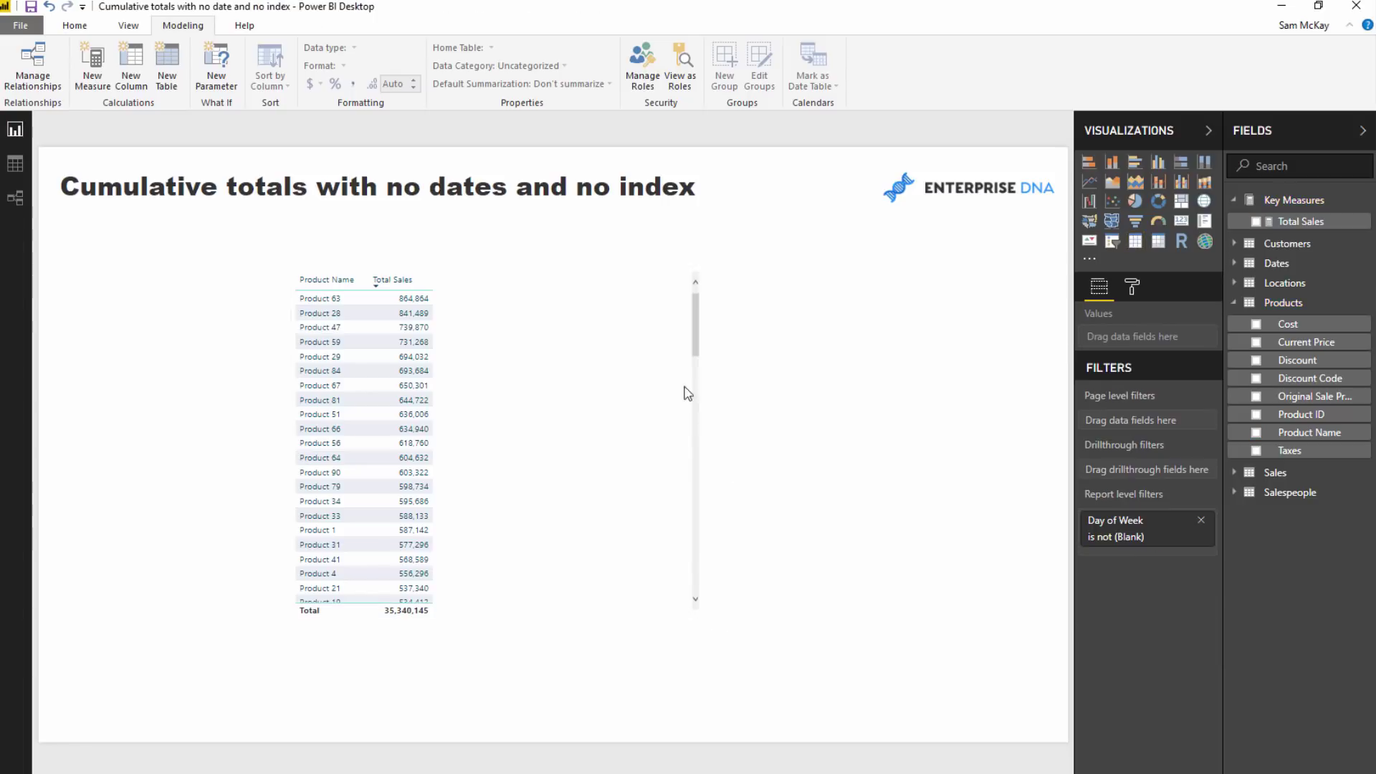
pyautogui.moveTo(543, 267); pyautogui.dragTo(560, 267)
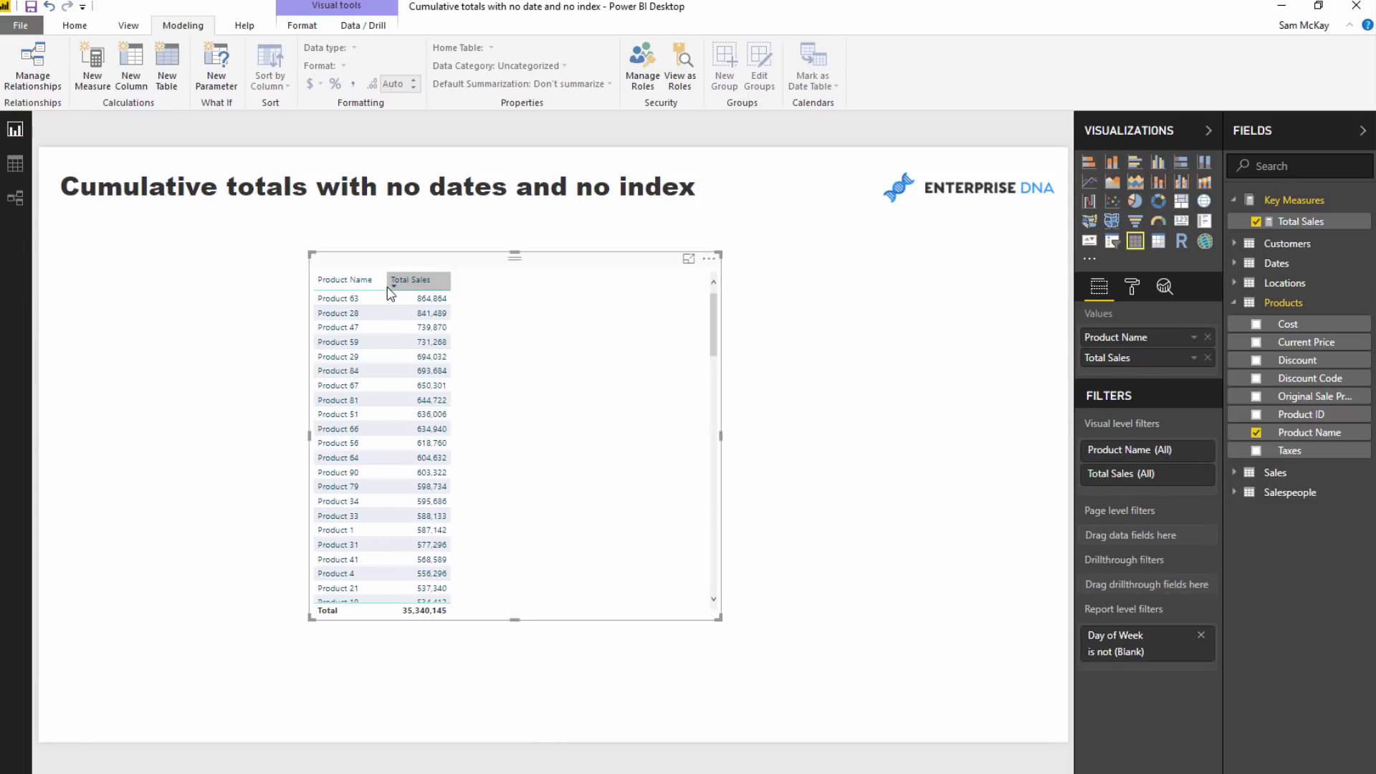
pyautogui.moveTo(347, 261); pyautogui.dragTo(352, 260)
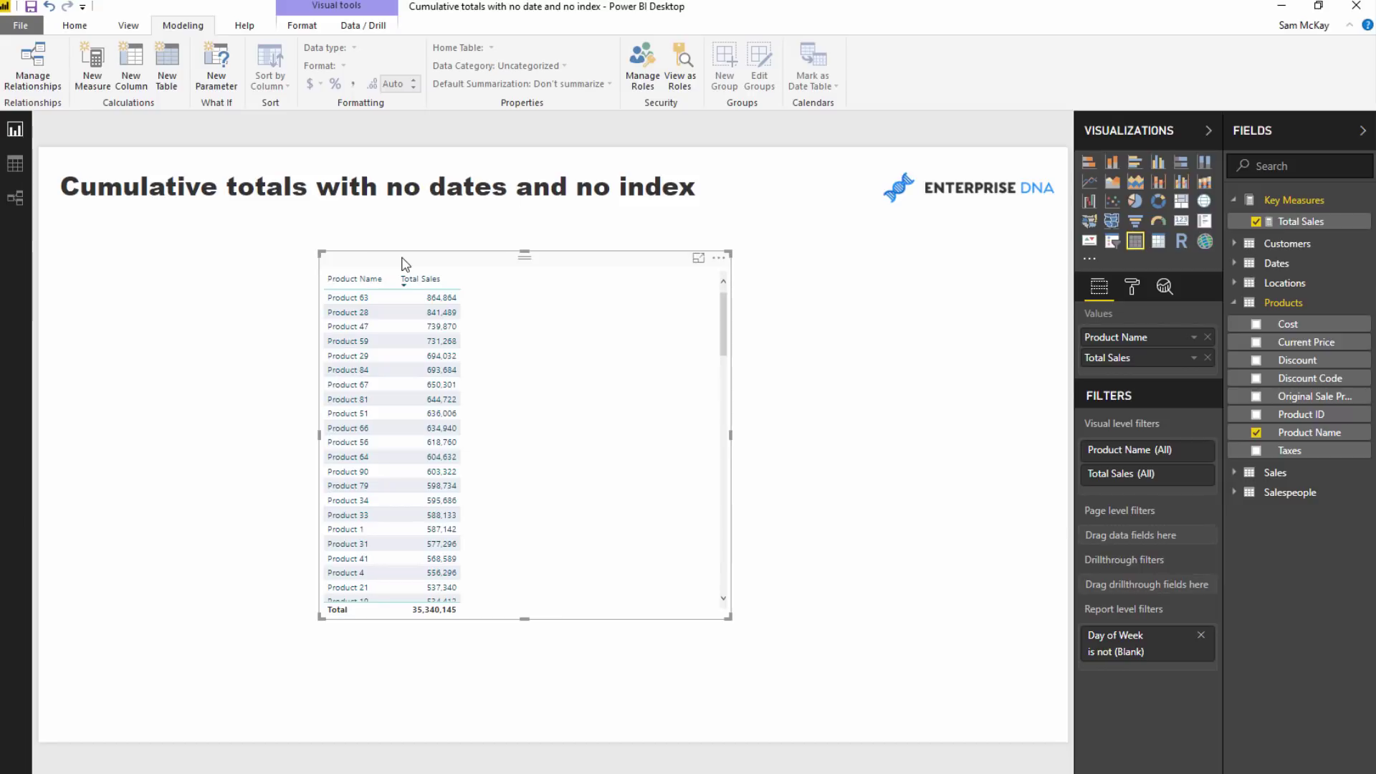
pyautogui.moveTo(439, 270); pyautogui.dragTo(446, 258)
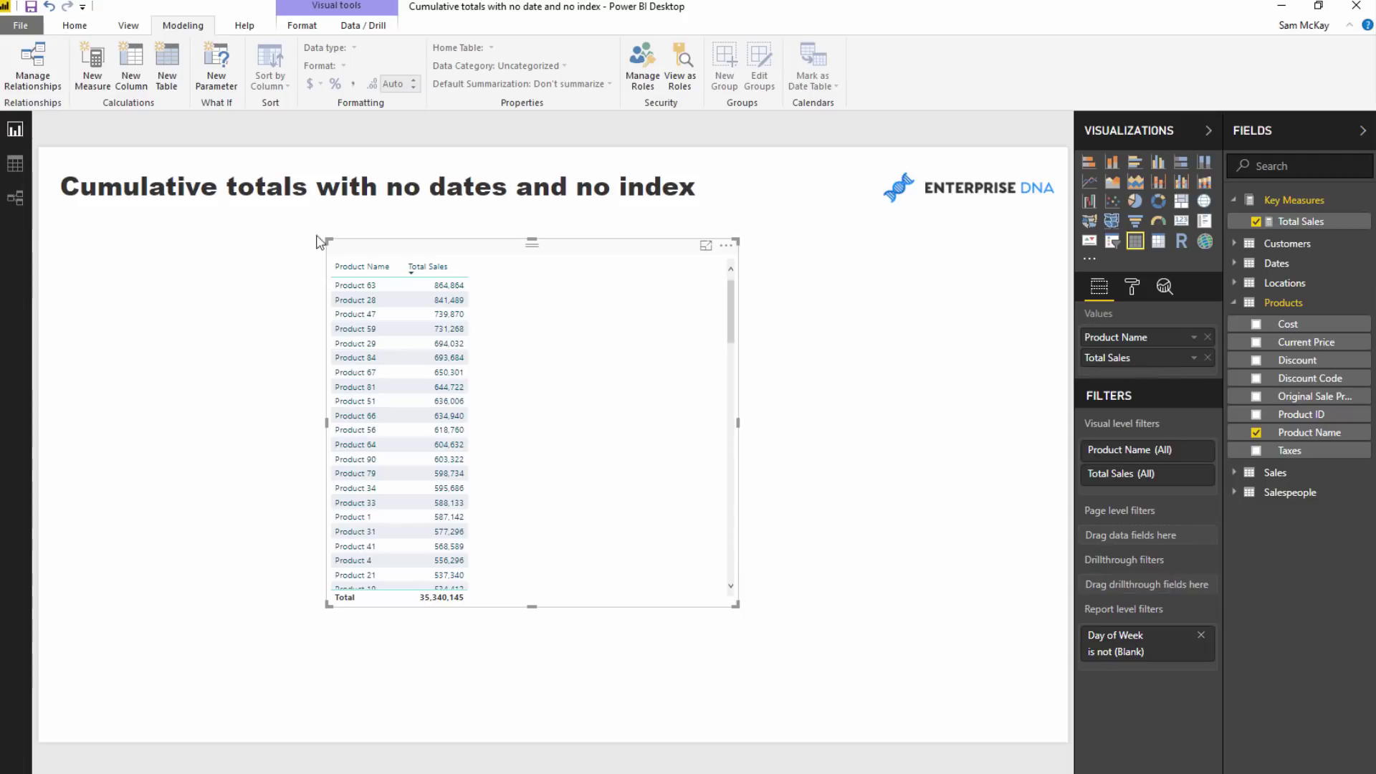
pyautogui.moveTo(372, 249); pyautogui.dragTo(369, 255)
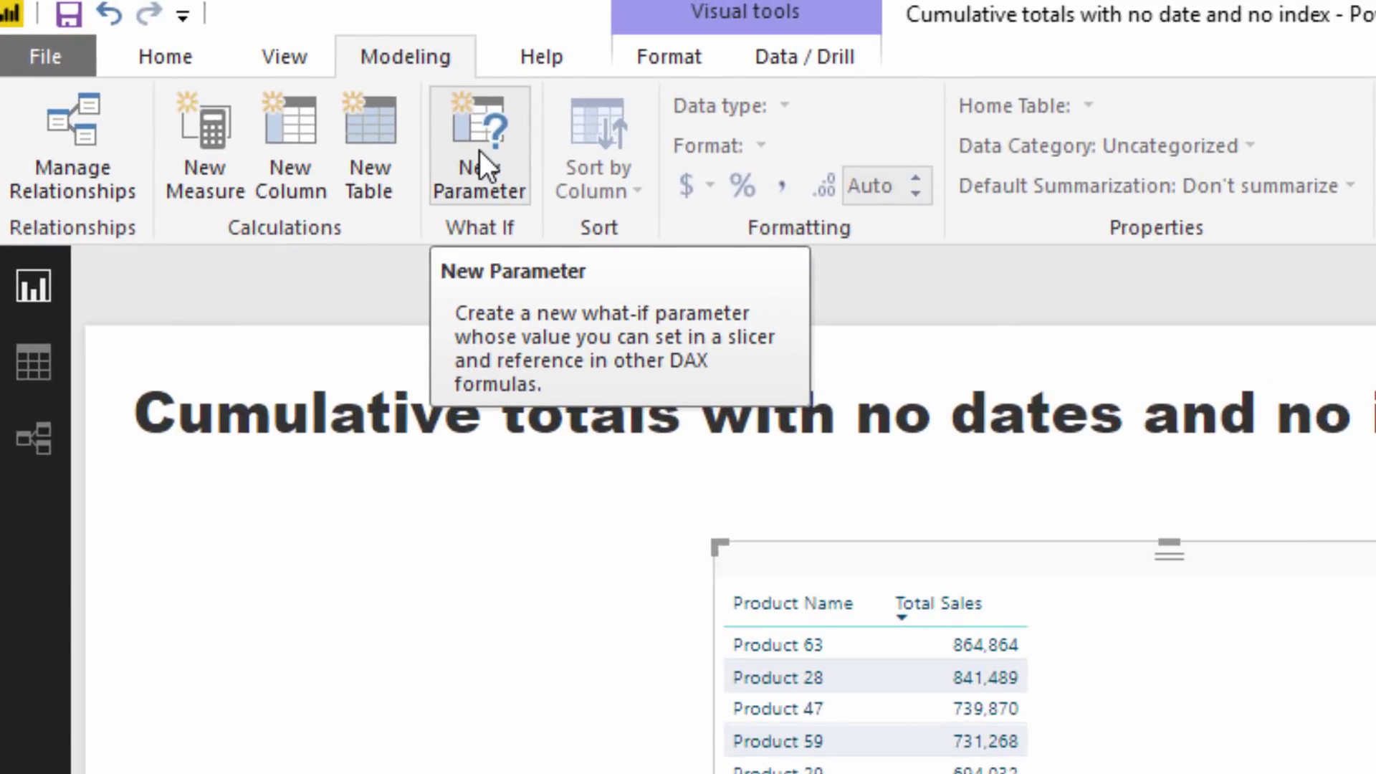
# Create a what-if parameter named Ranking Index, from 1 to 200, without a slicer
pyautogui.click(480, 150)
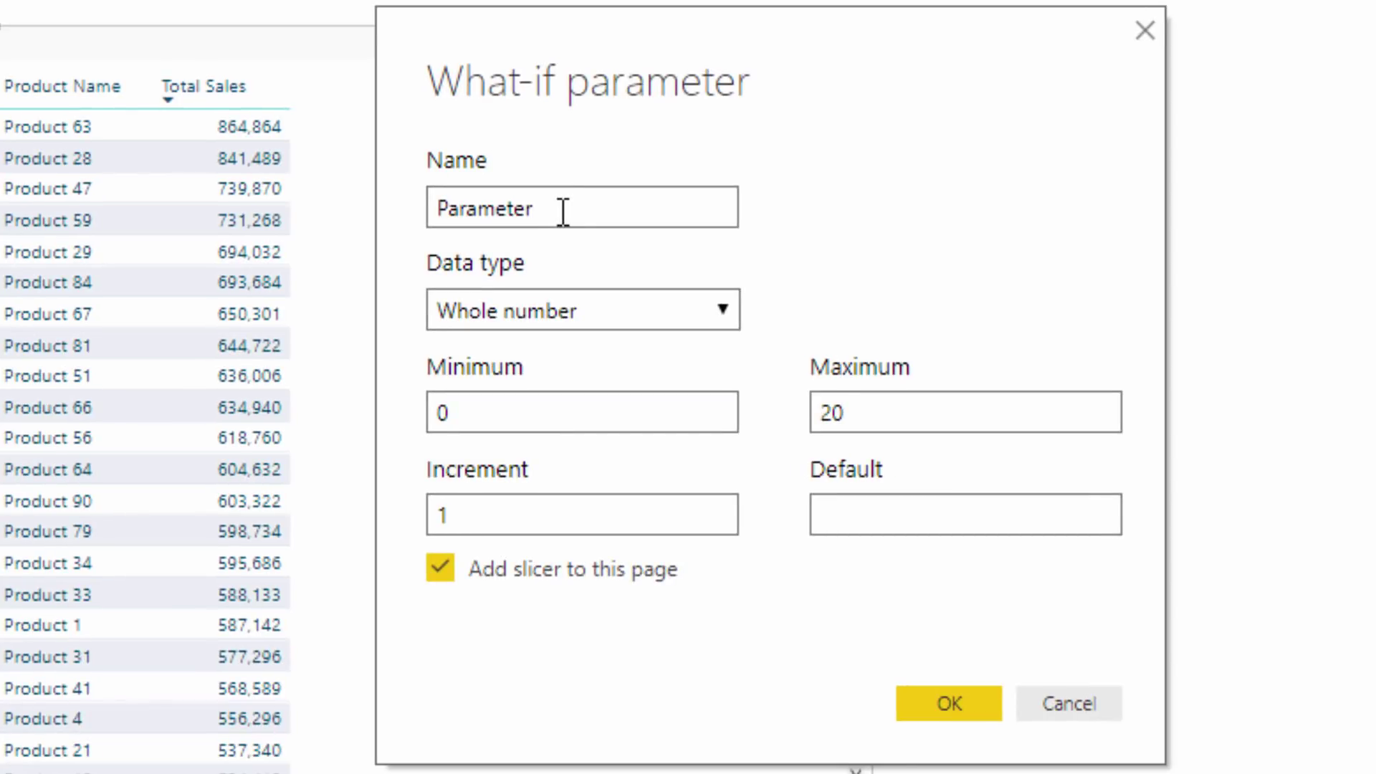
pyautogui.moveTo(585, 208); pyautogui.dragTo(123, 181)
pyautogui.write('Rank')
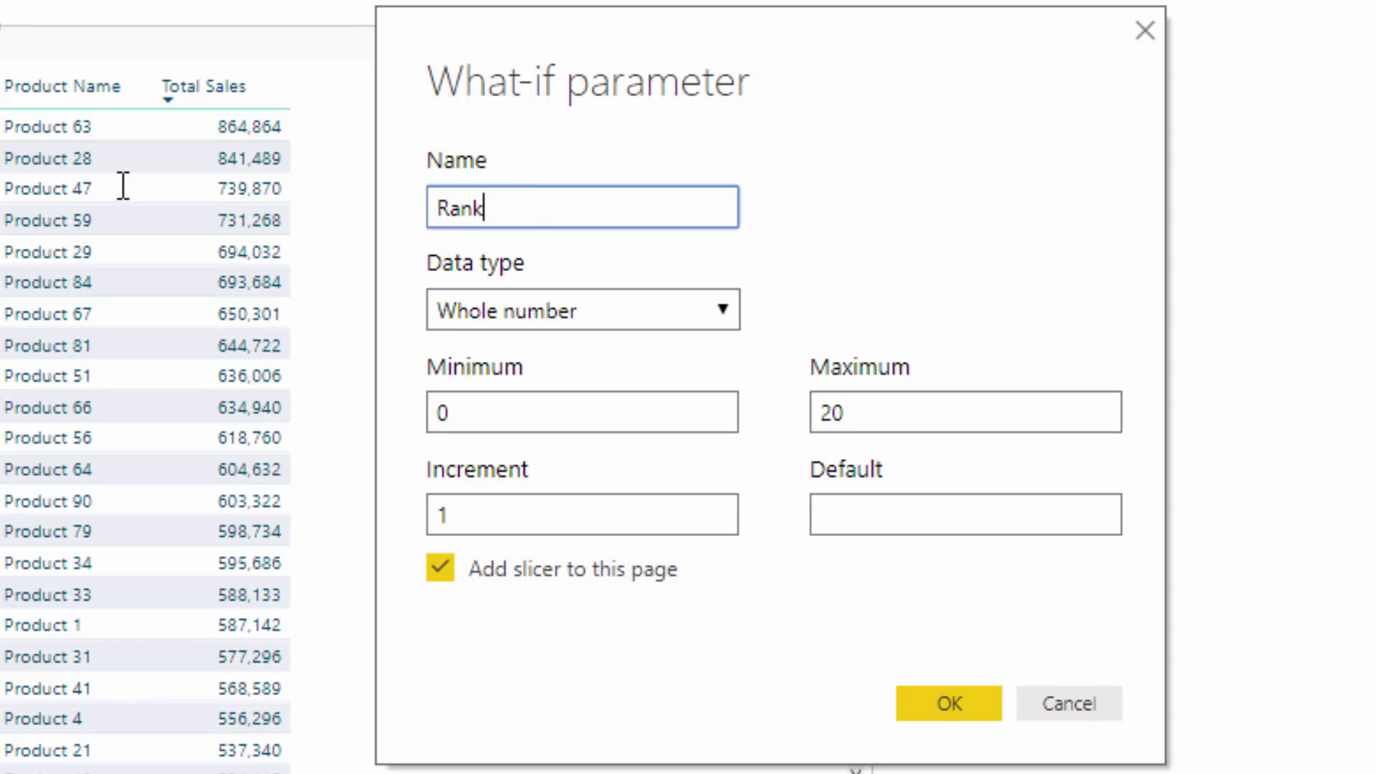
pyautogui.write('ing Index')
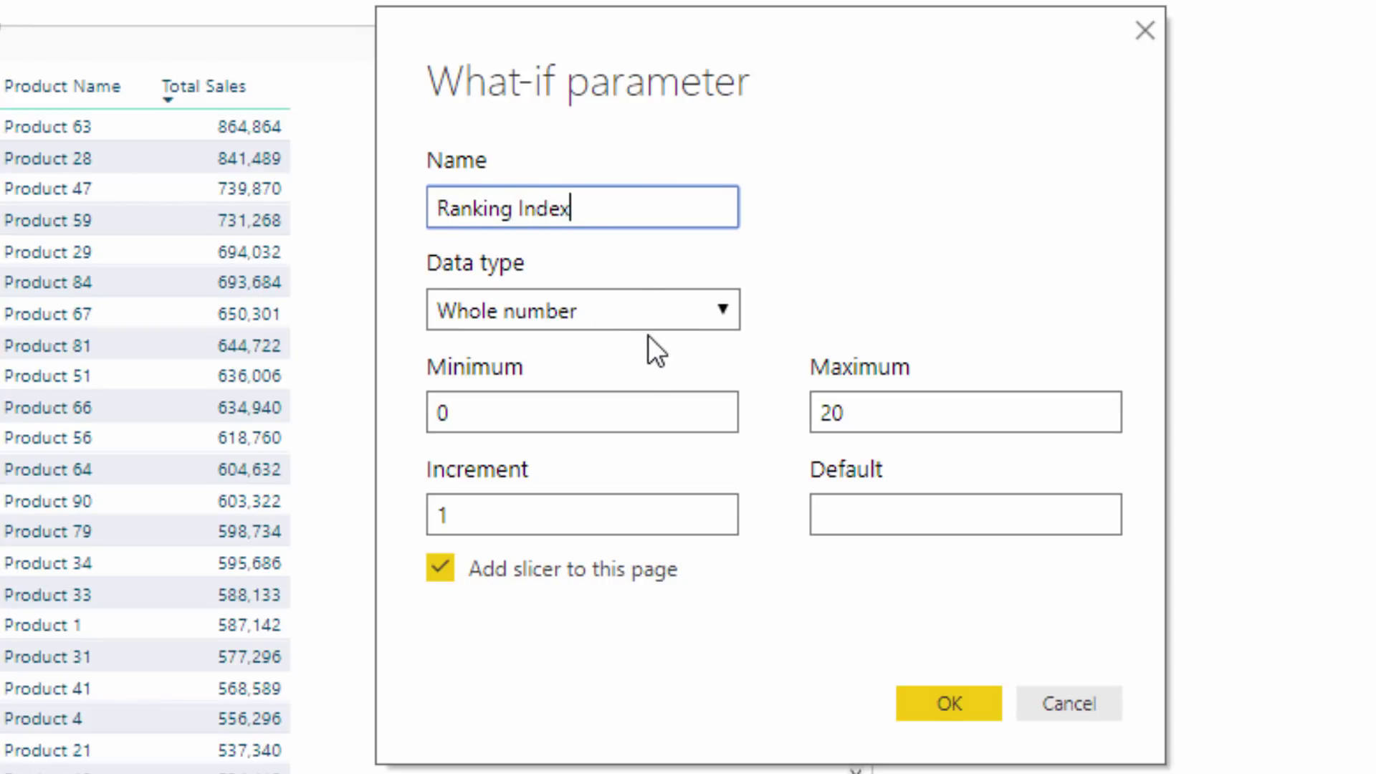
pyautogui.click(611, 411)
pyautogui.press('BackSpace')
pyautogui.write('1')
pyautogui.press('Tab')
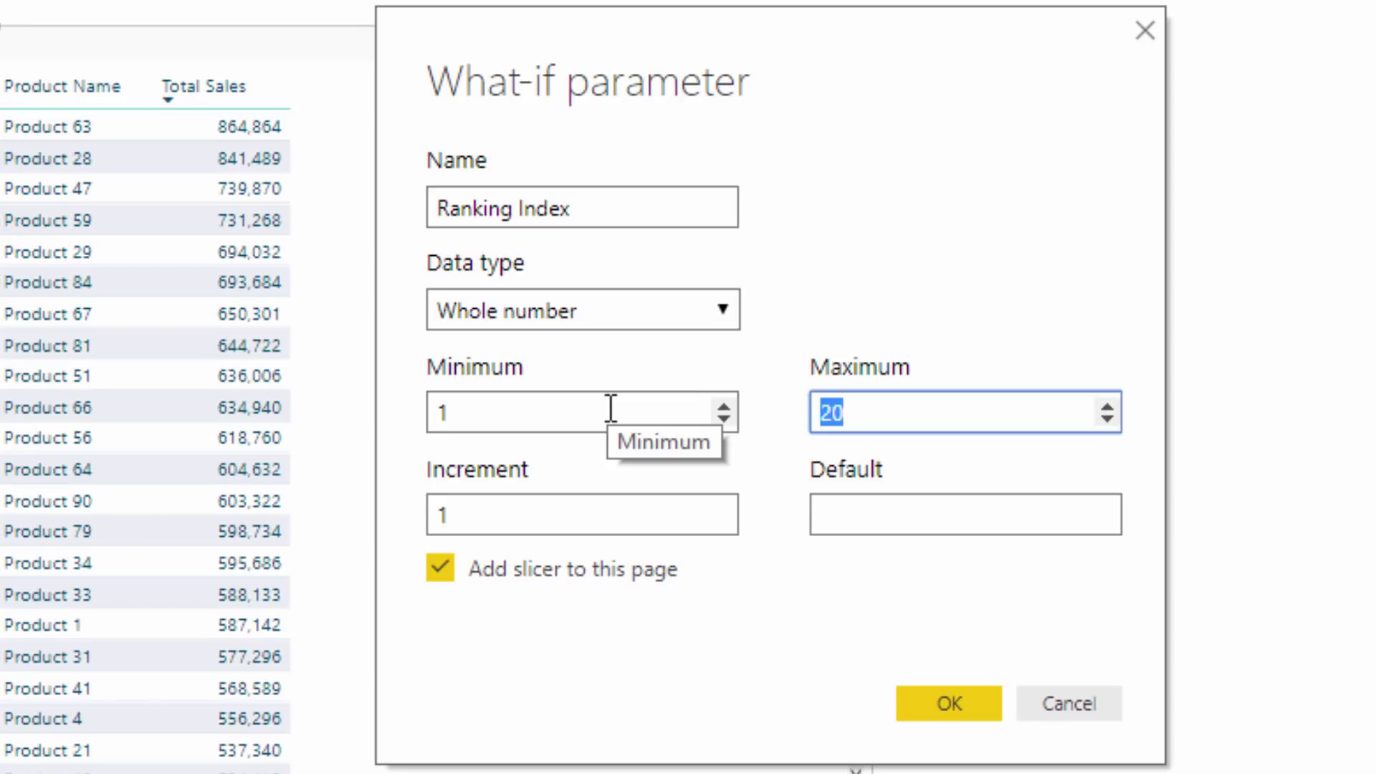
pyautogui.write('1')
pyautogui.press('BackSpace')
pyautogui.write('2000')
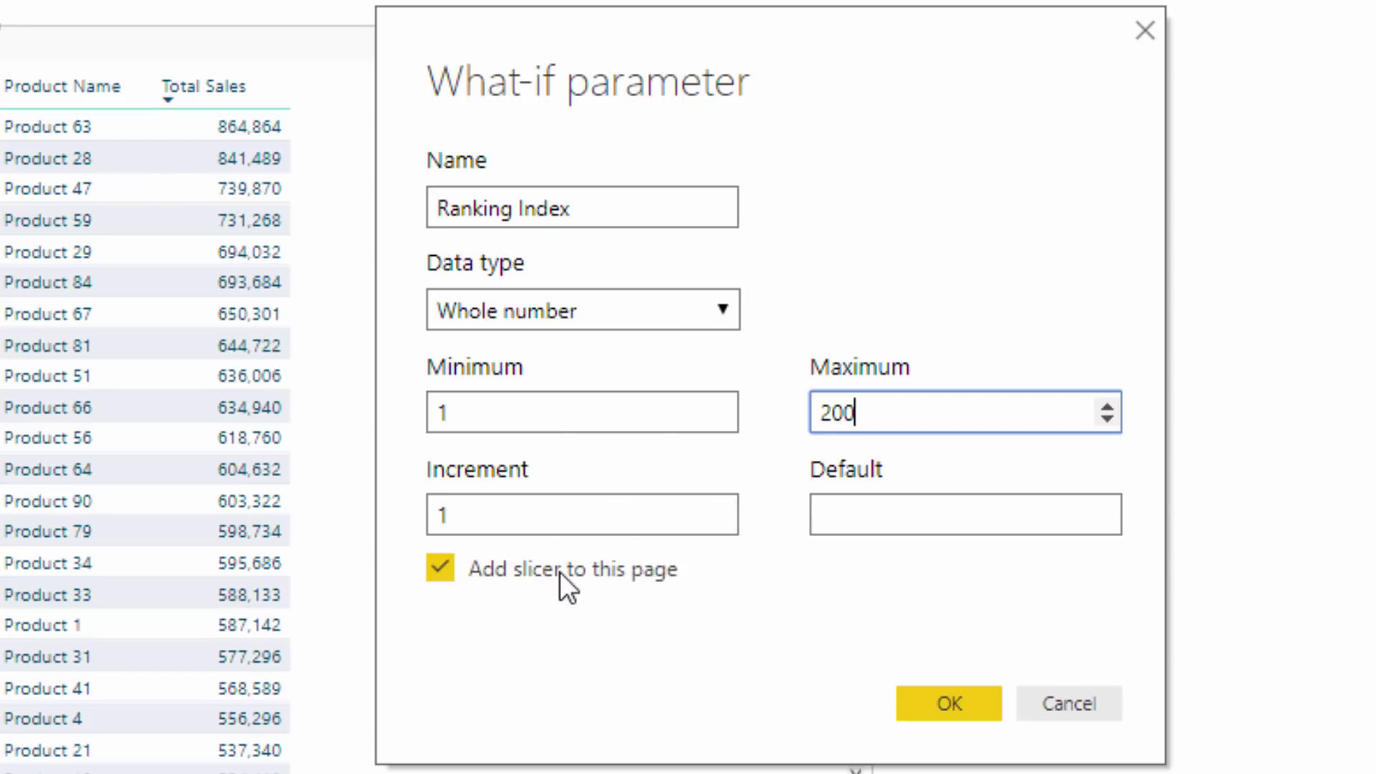
pyautogui.click(440, 567)
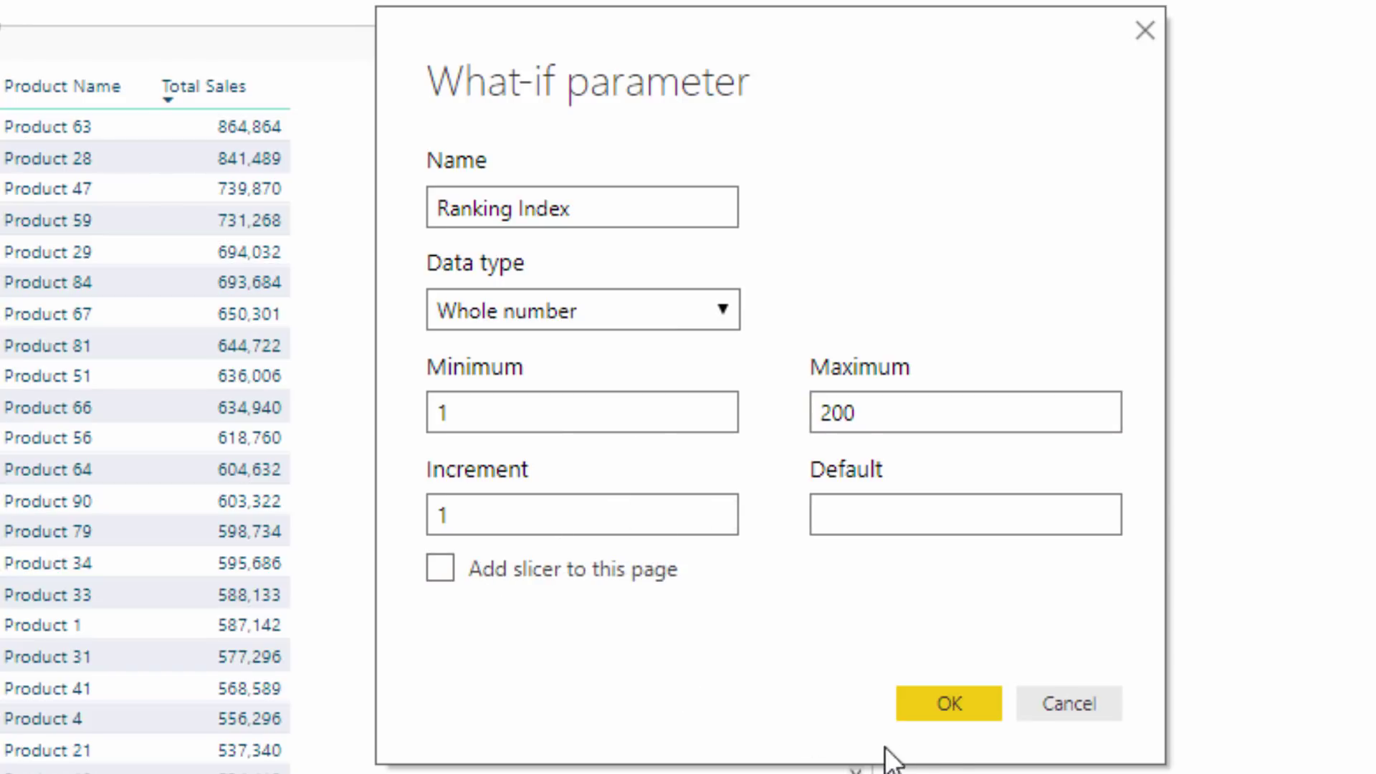
pyautogui.click(948, 709)
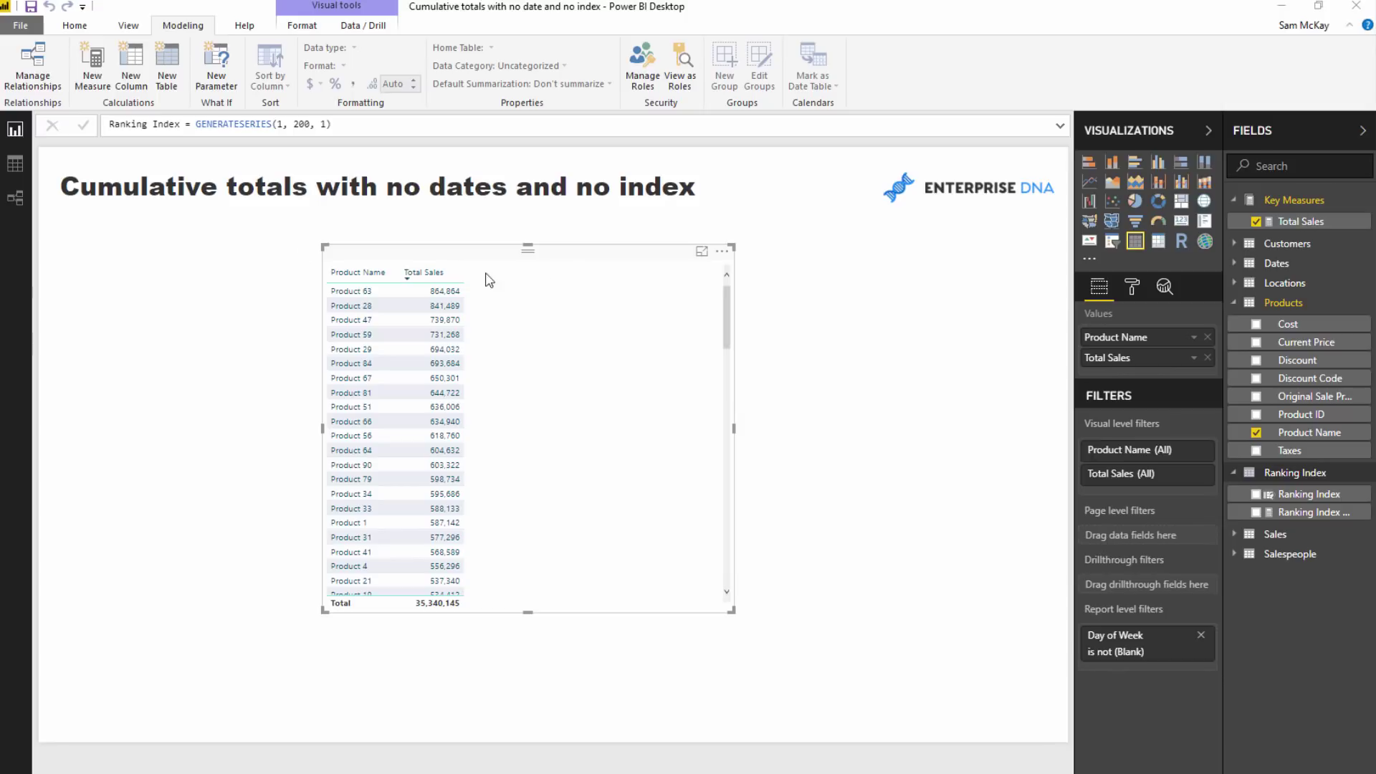
# Move the sales table left, narrow it, and drop the Ranking Index field on the canvas
pyautogui.moveTo(615, 258); pyautogui.dragTo(378, 277)
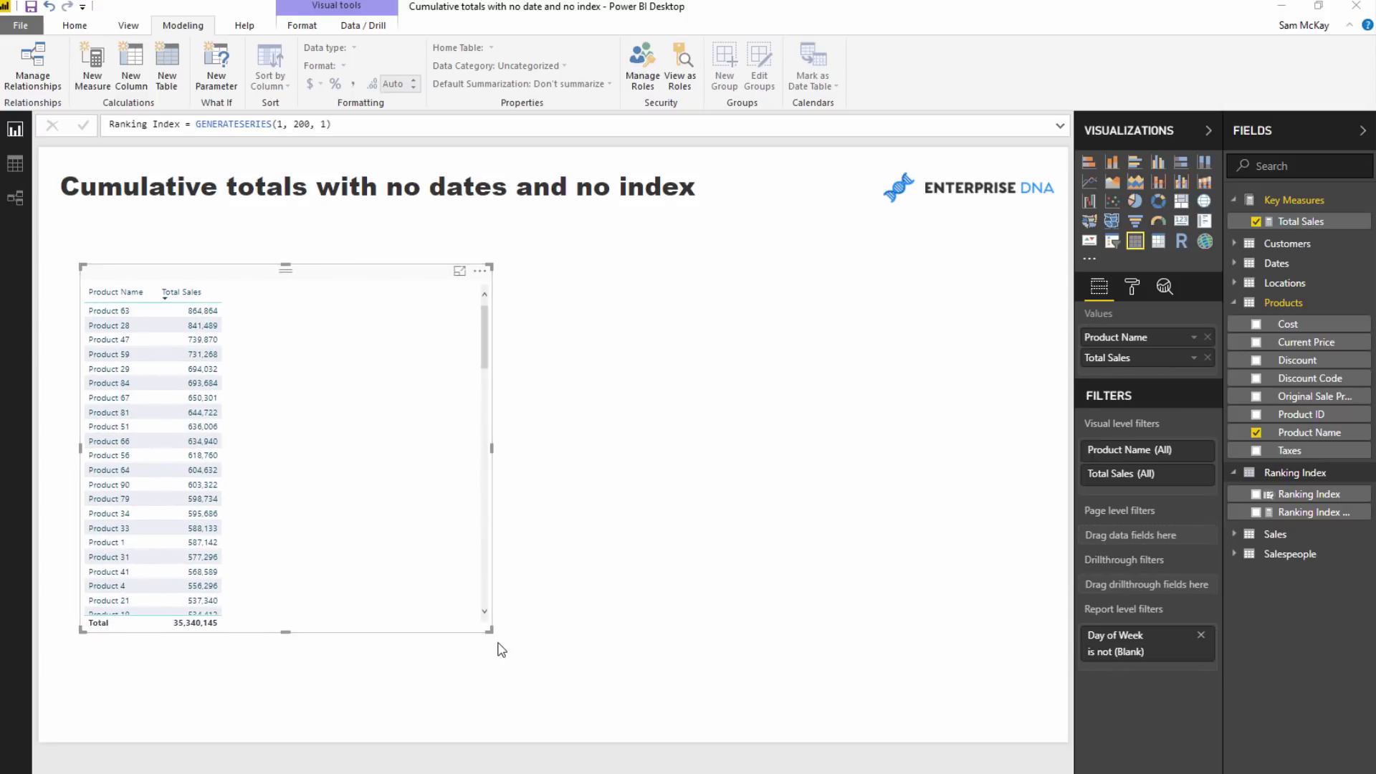
pyautogui.moveTo(490, 631); pyautogui.dragTo(265, 621)
pyautogui.click(251, 522)
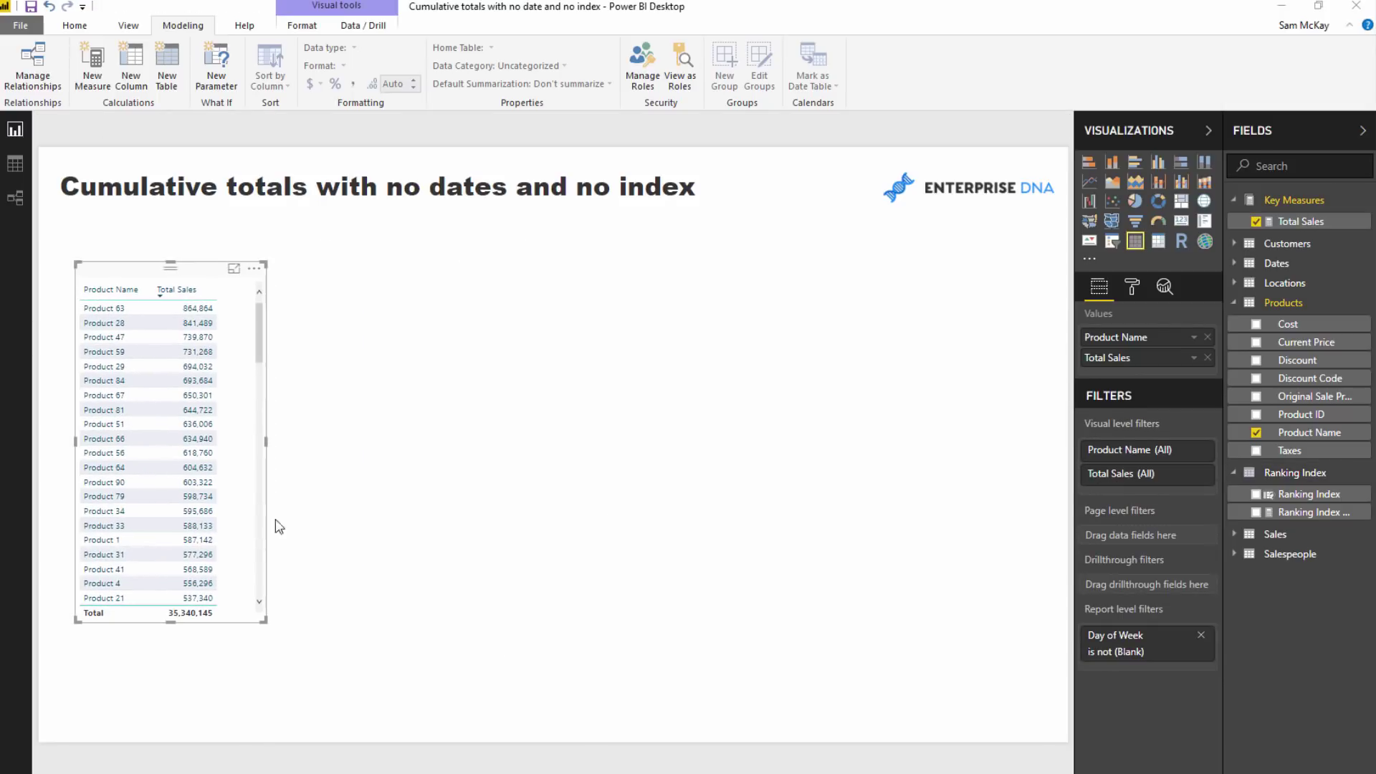
pyautogui.moveTo(1290, 494); pyautogui.dragTo(532, 409)
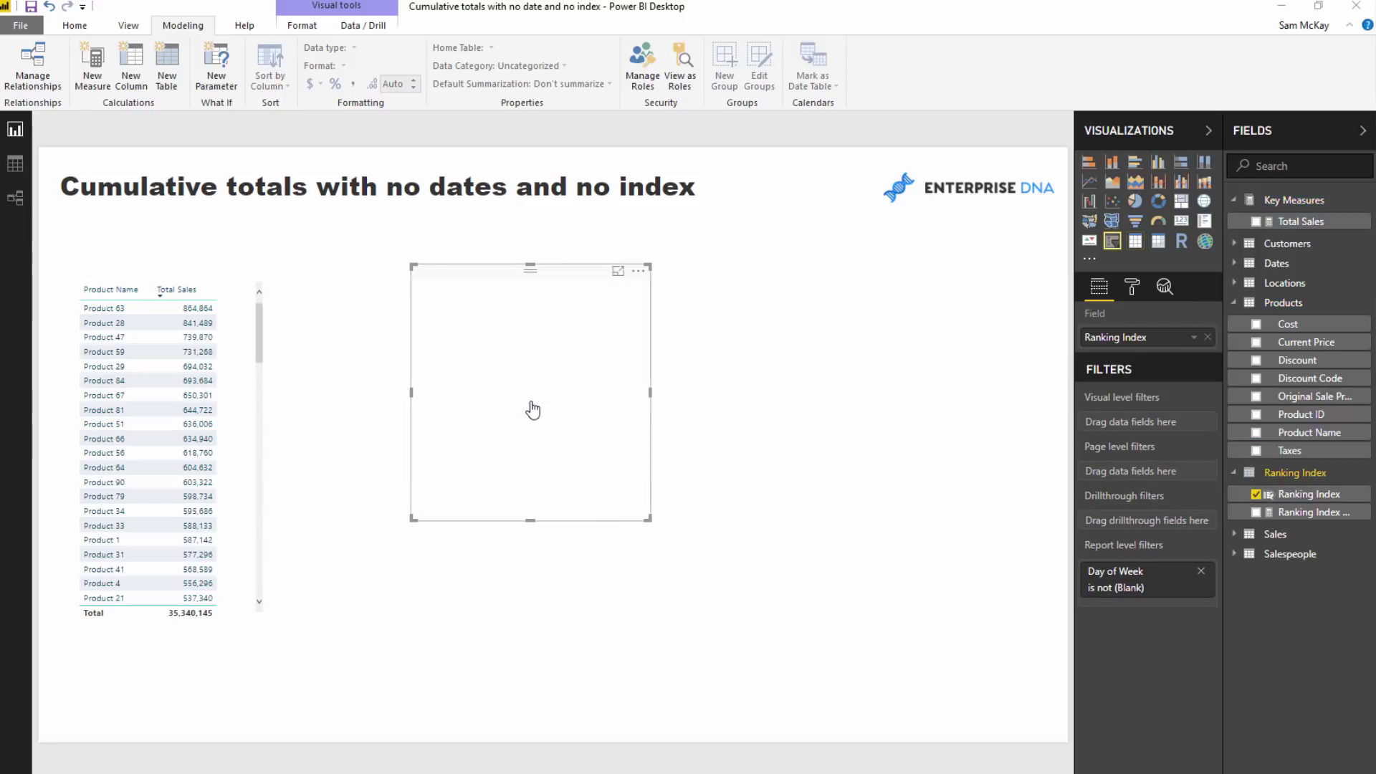
# Show Ranking Index as an enlarged table sorted ascending from 1, aligned beside the sales table
pyautogui.moveTo(560, 280); pyautogui.dragTo(577, 271)
pyautogui.click(1135, 241)
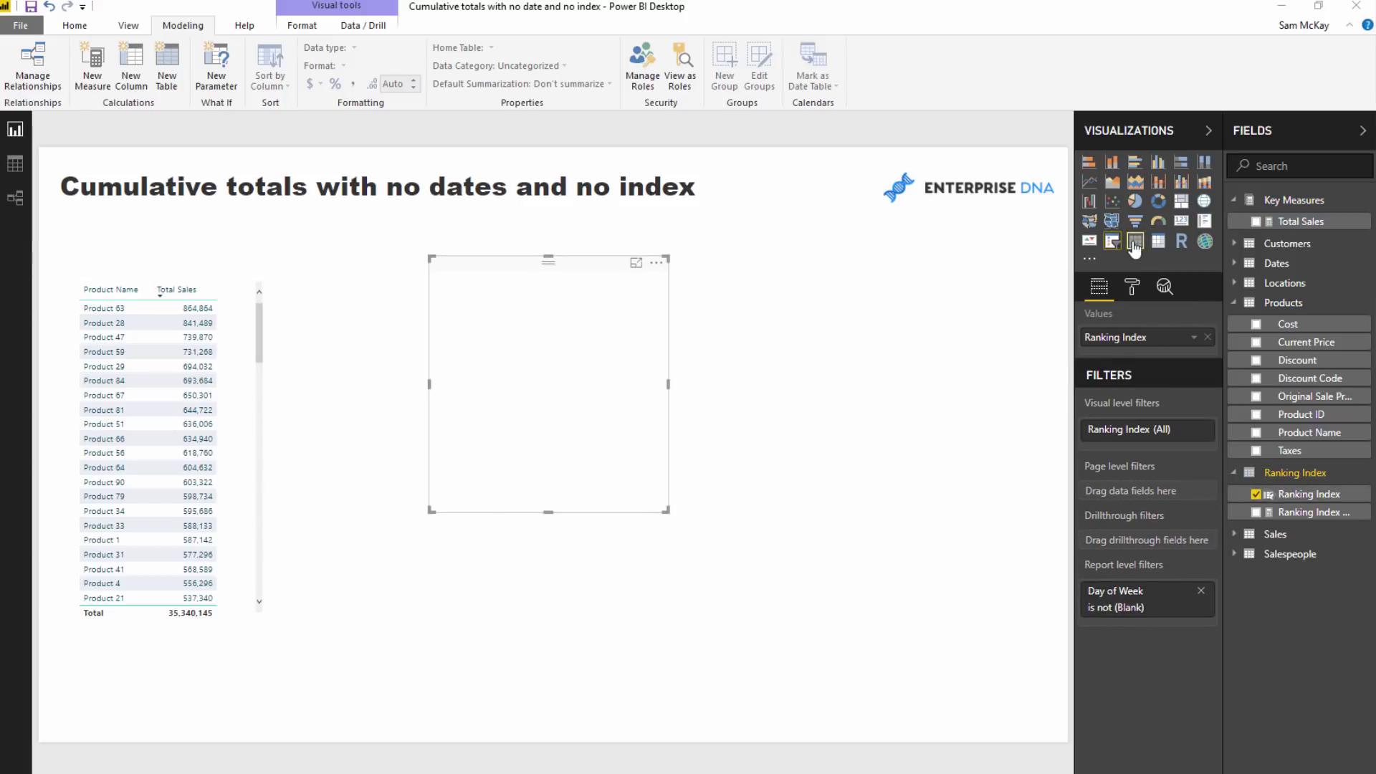
pyautogui.click(464, 284)
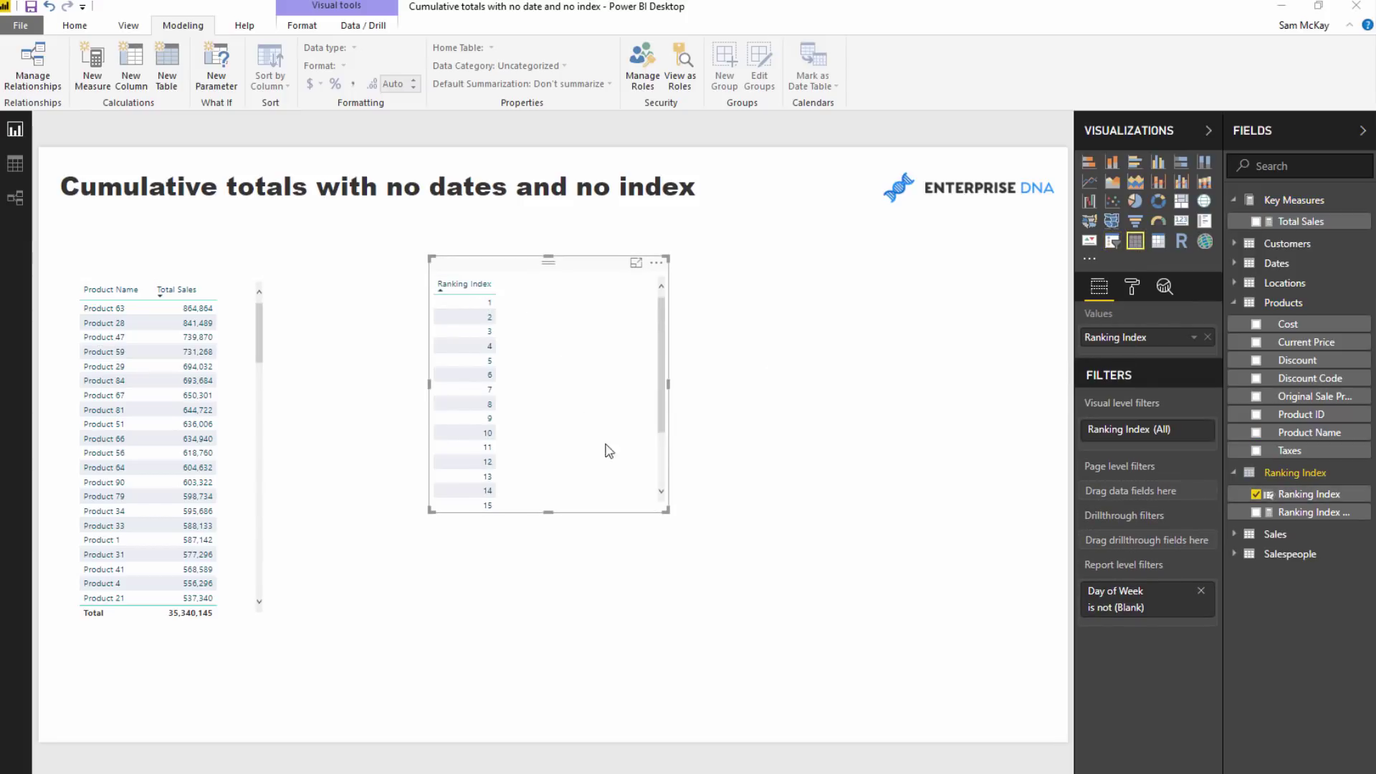
pyautogui.moveTo(669, 516)
pyautogui.mouseDown()
pyautogui.moveTo(814, 697)
pyautogui.moveTo(797, 622)
pyautogui.moveTo(764, 634)
pyautogui.moveTo(642, 518)
pyautogui.mouseUp()
pyautogui.moveTo(169, 278); pyautogui.dragTo(183, 275)
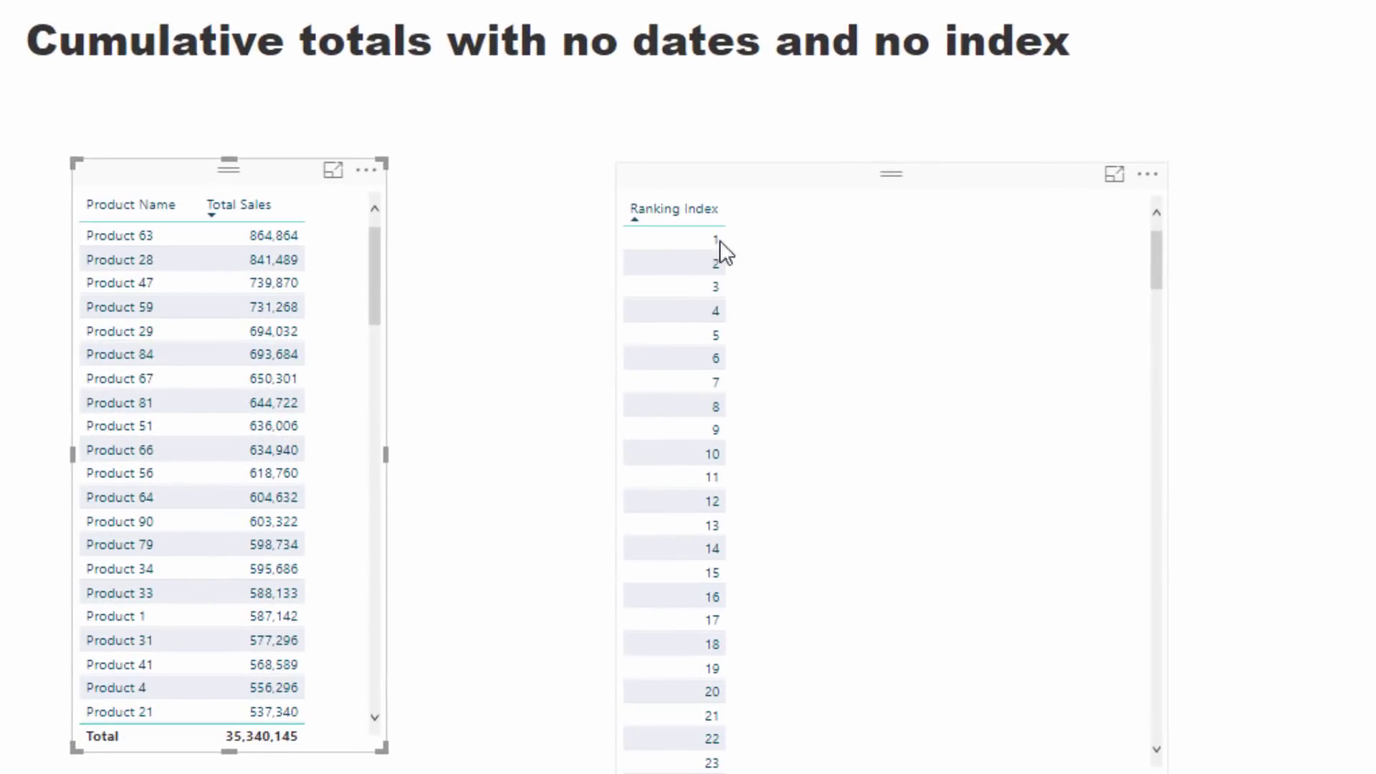
pyautogui.moveTo(230, 184); pyautogui.dragTo(236, 201)
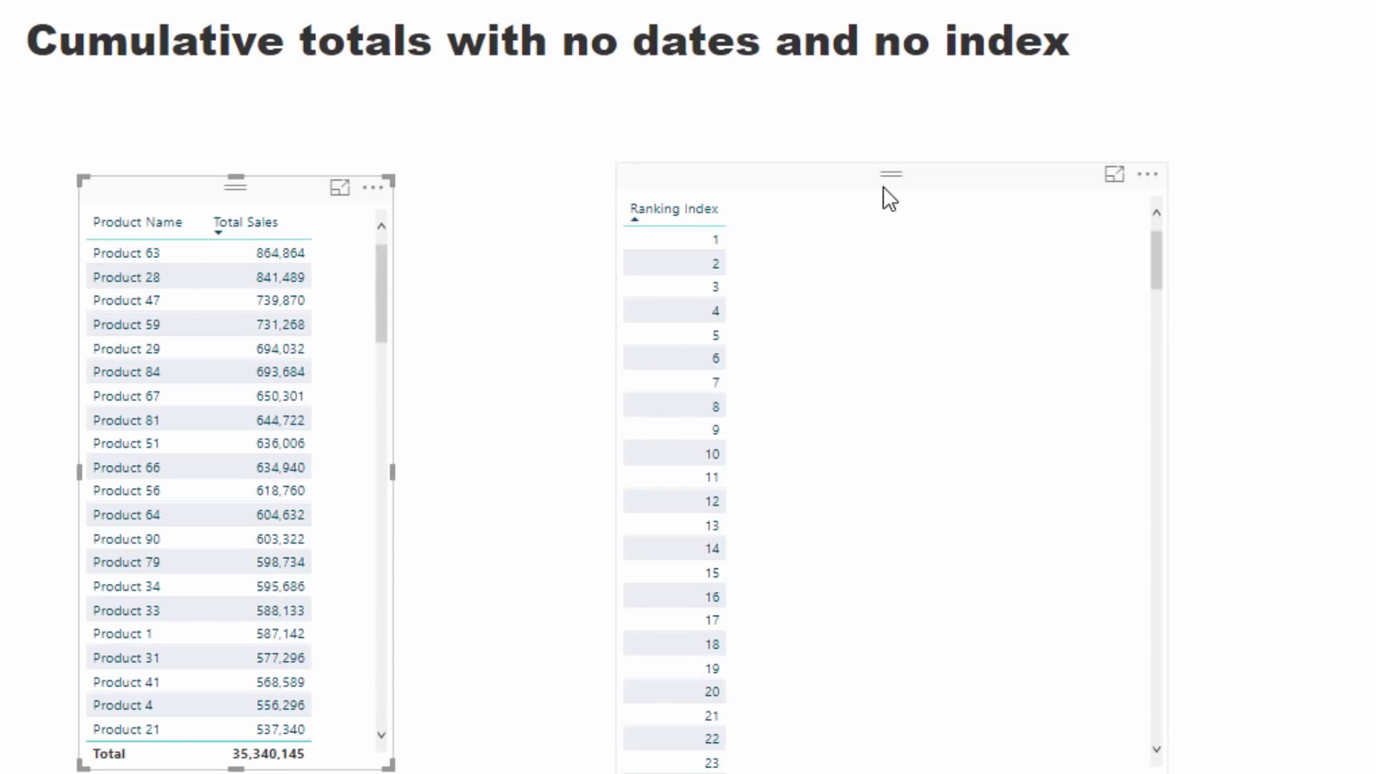
pyautogui.moveTo(884, 187); pyautogui.dragTo(888, 186)
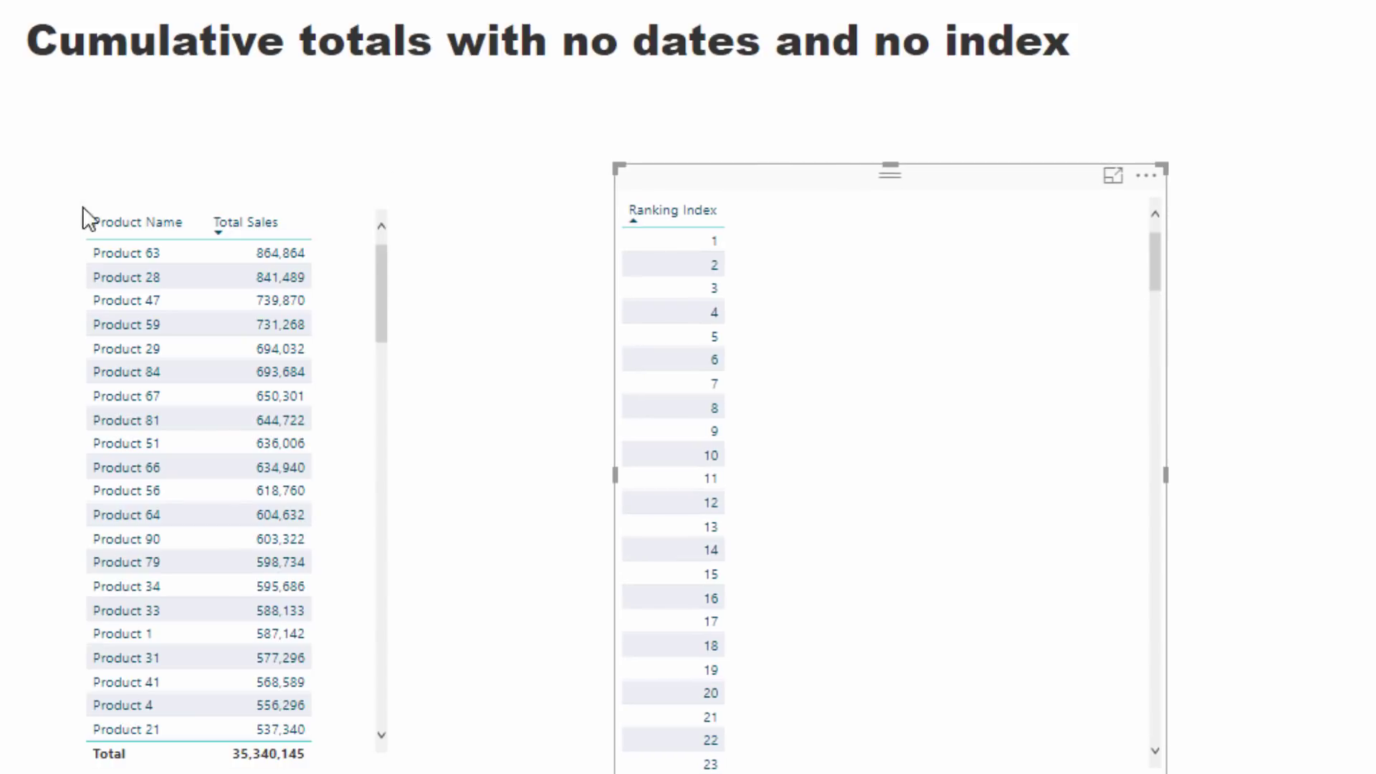
pyautogui.click(174, 192)
pyautogui.click(1030, 256)
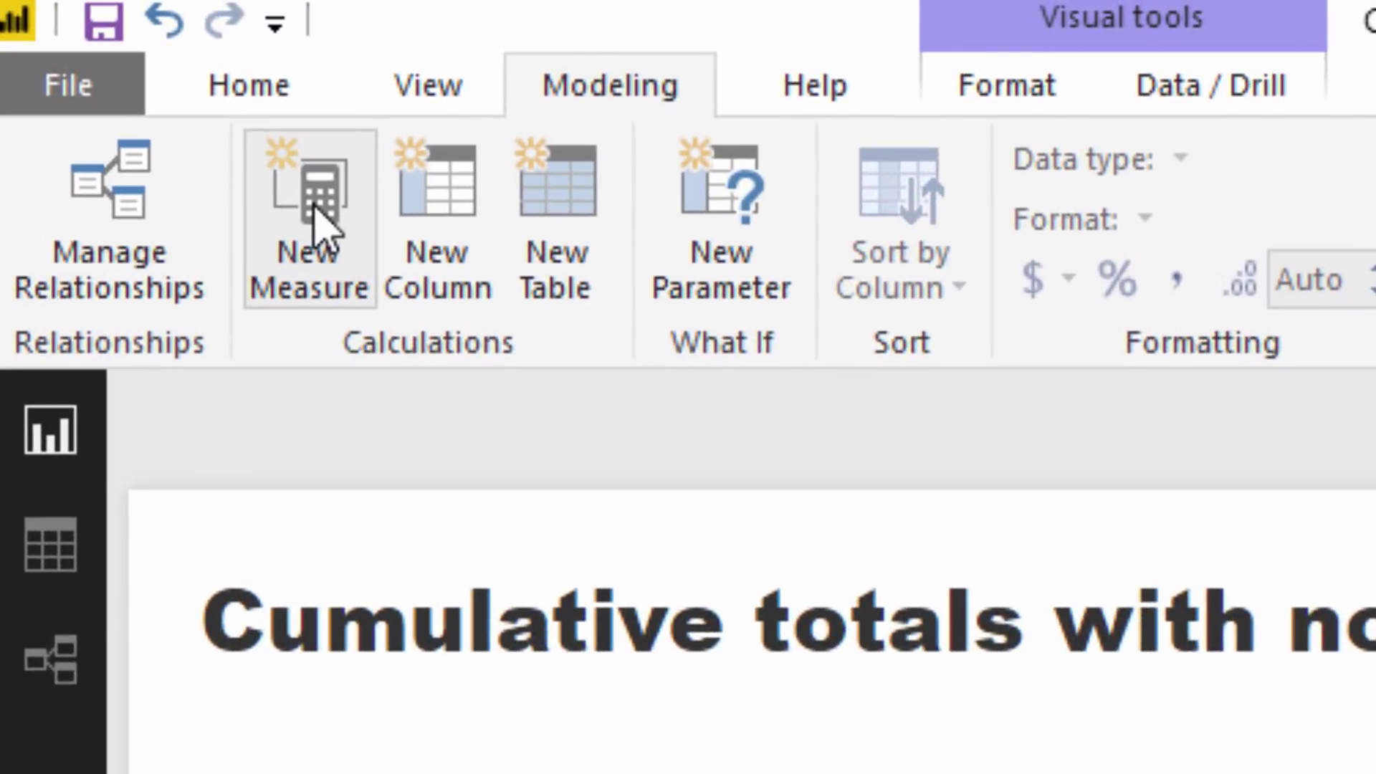
# Start the measure Product by Ranking = CALCULATE( SELECTEDVALUE( Products[Product Name], BLANK() ),
pyautogui.click(234, 183)
pyautogui.write('Product by Ranking')
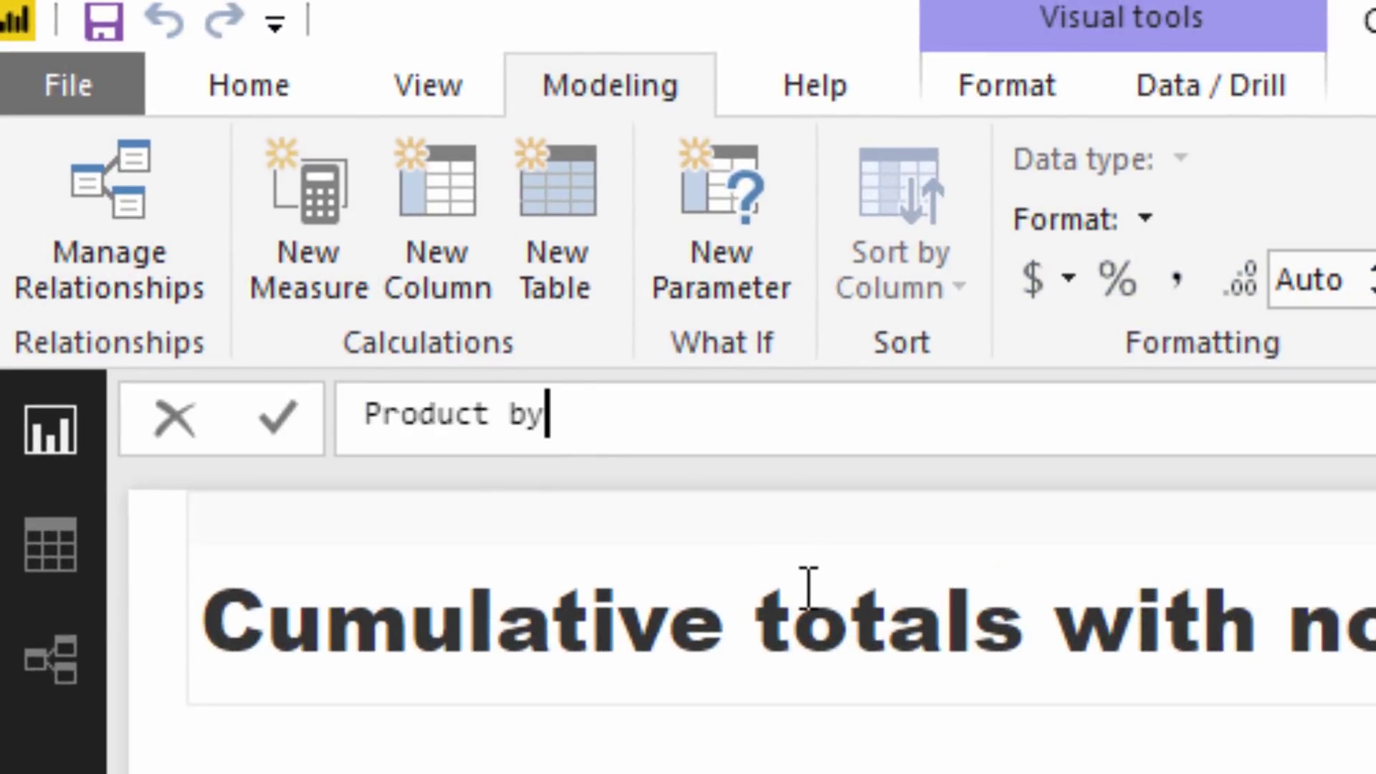
pyautogui.write(' =')
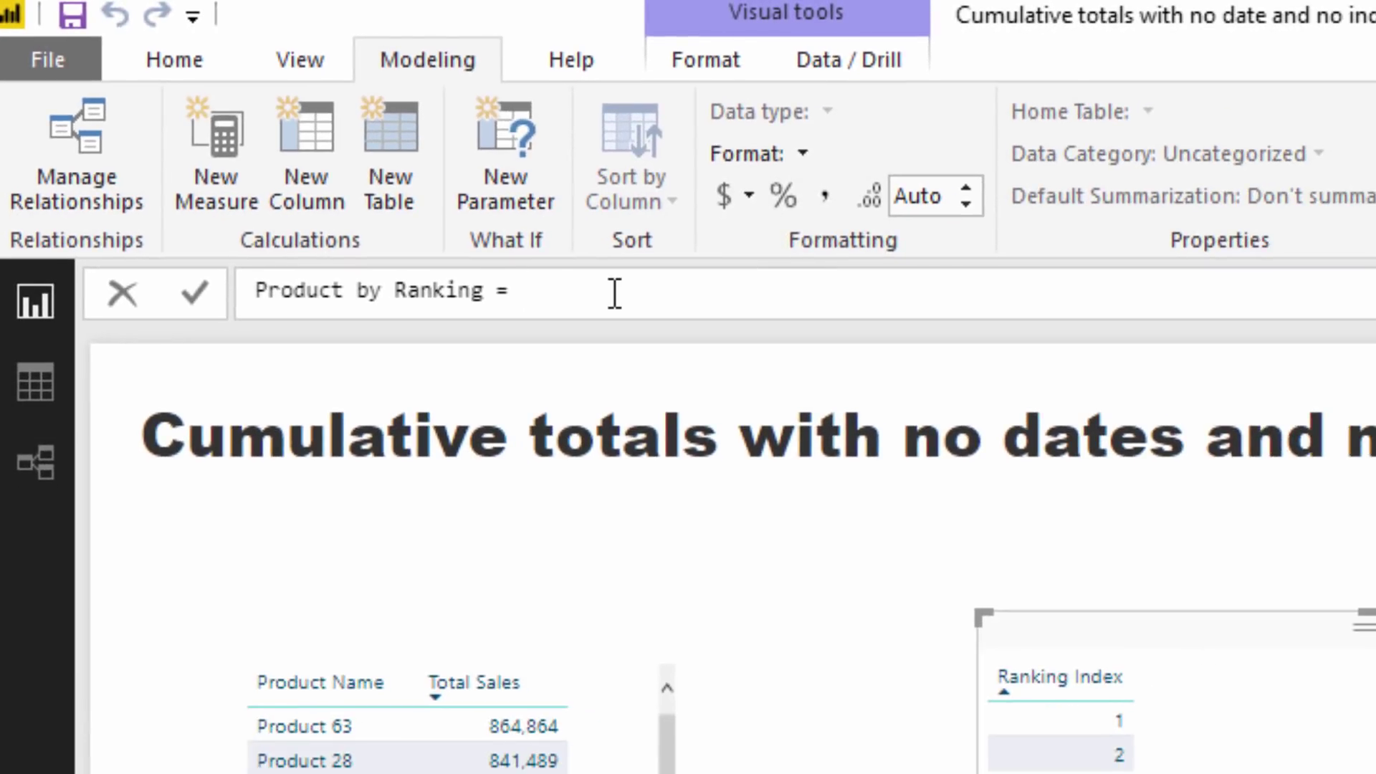
pyautogui.hotkey('shift', 'Return')
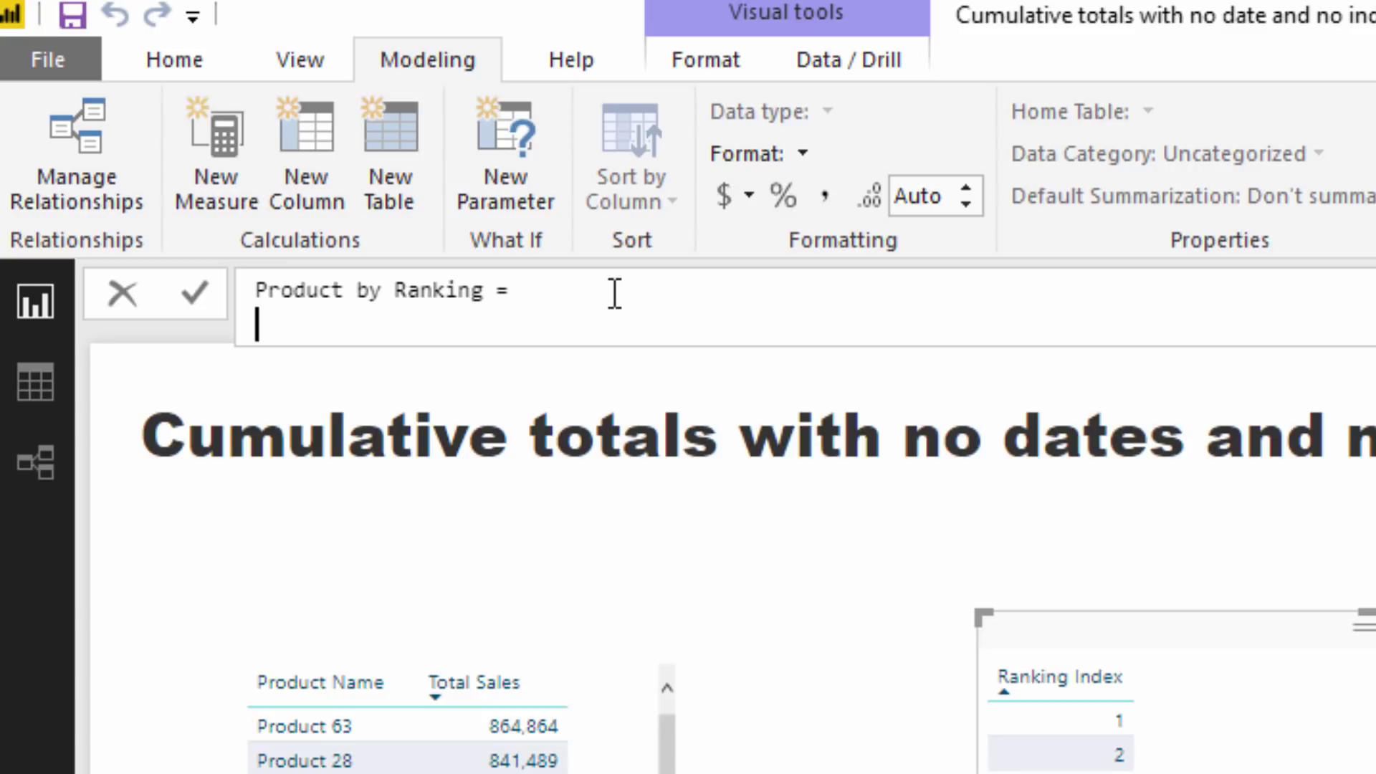
pyautogui.write('cal')
pyautogui.press('Tab')
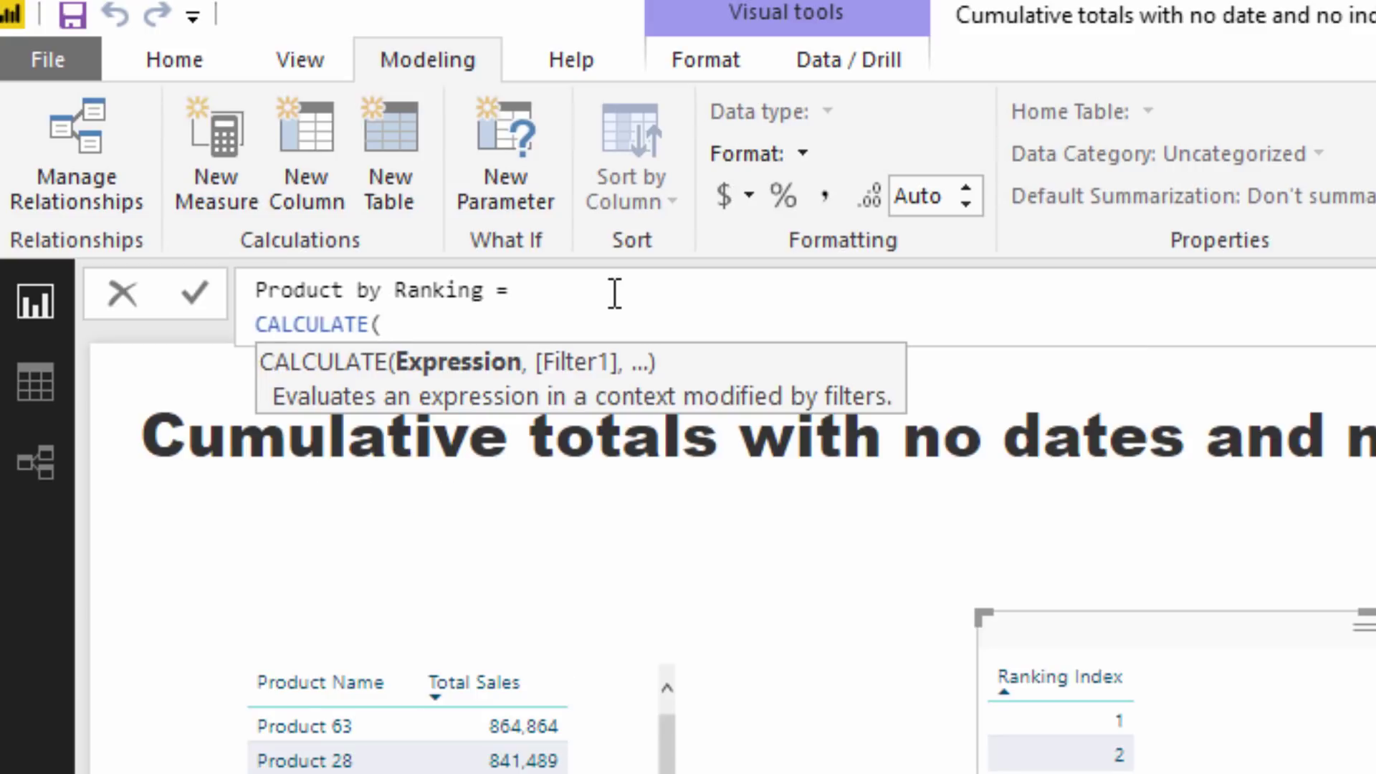
pyautogui.write('SL')
pyautogui.press('BackSpace')
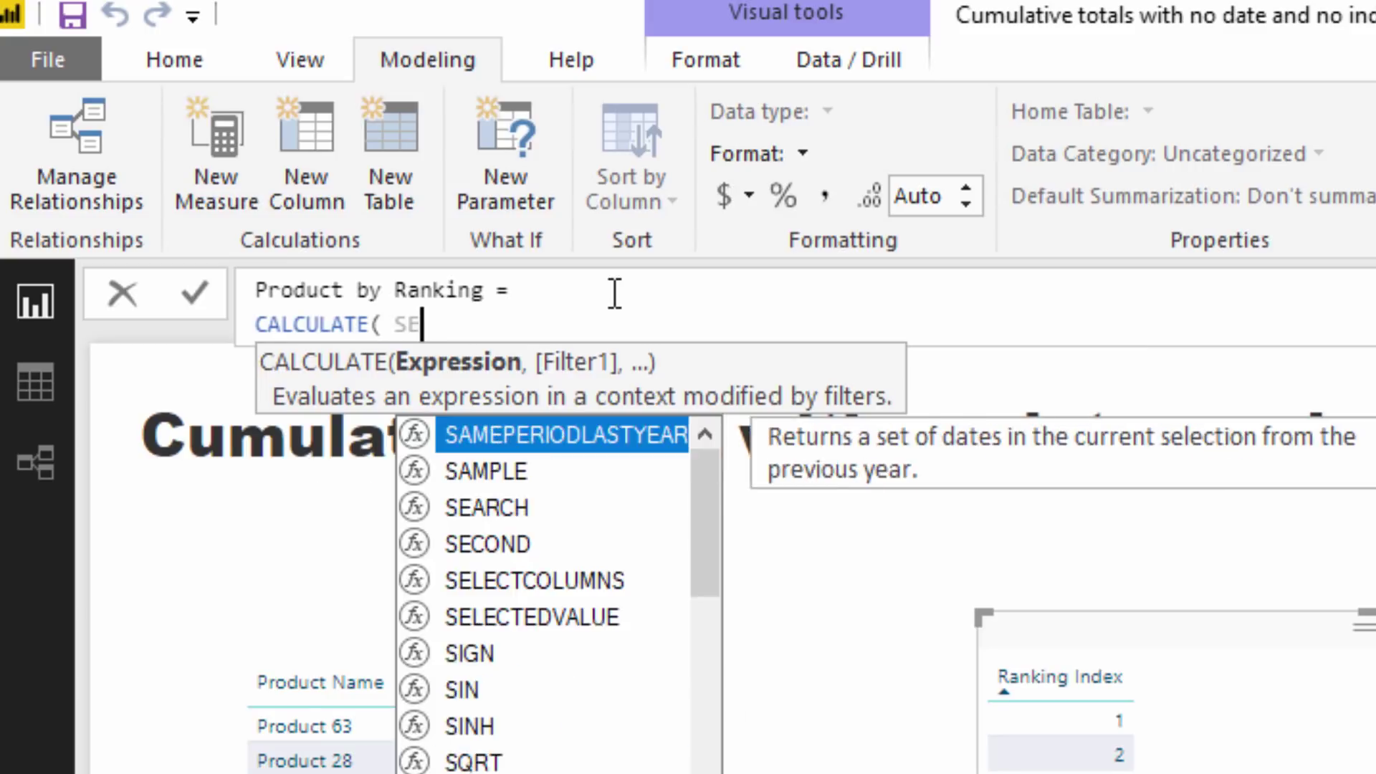
pyautogui.write('EL')
pyautogui.press('Tab')
pyautogui.press('BackSpace')
pyautogui.press('BackSpace')
pyautogui.press('BackSpace')
pyautogui.press('BackSpace')
pyautogui.press('BackSpace')
pyautogui.press('BackSpace')
pyautogui.press('BackSpace')
pyautogui.press('BackSpace')
pyautogui.press('BackSpace')
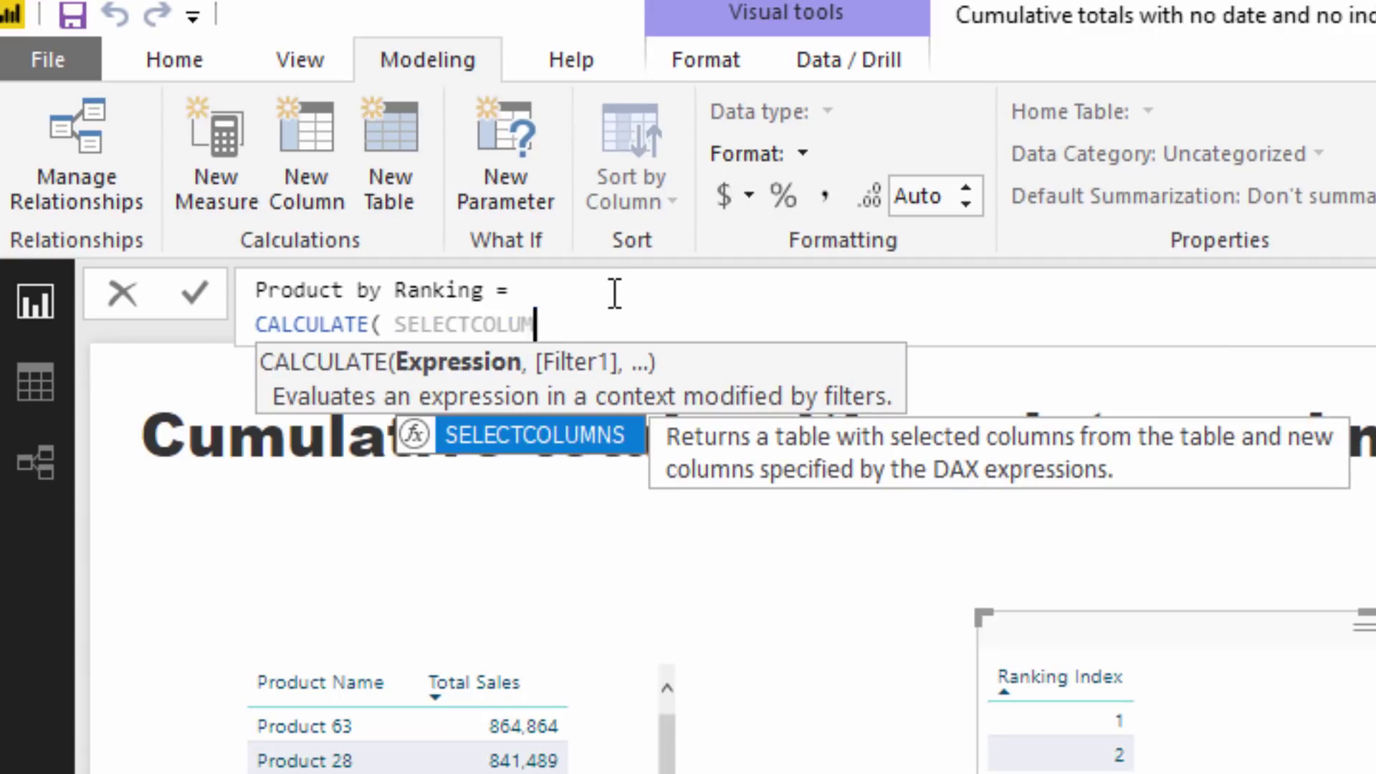
pyautogui.press('Down')
pyautogui.press('Tab')
pyautogui.write('Produc')
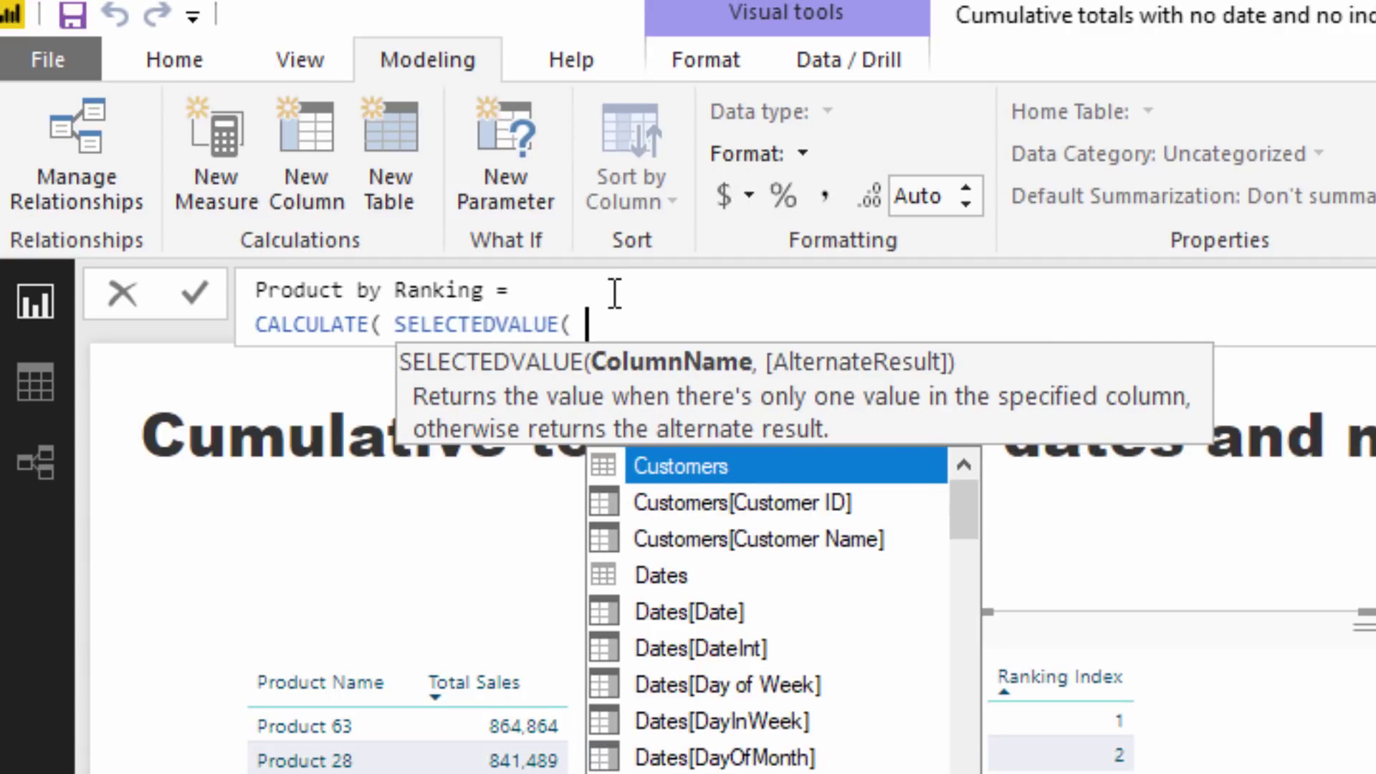
pyautogui.press('Down')
pyautogui.press('Down')
pyautogui.press('Down')
pyautogui.press('Down')
pyautogui.press('Down')
pyautogui.press('Down')
pyautogui.press('Down')
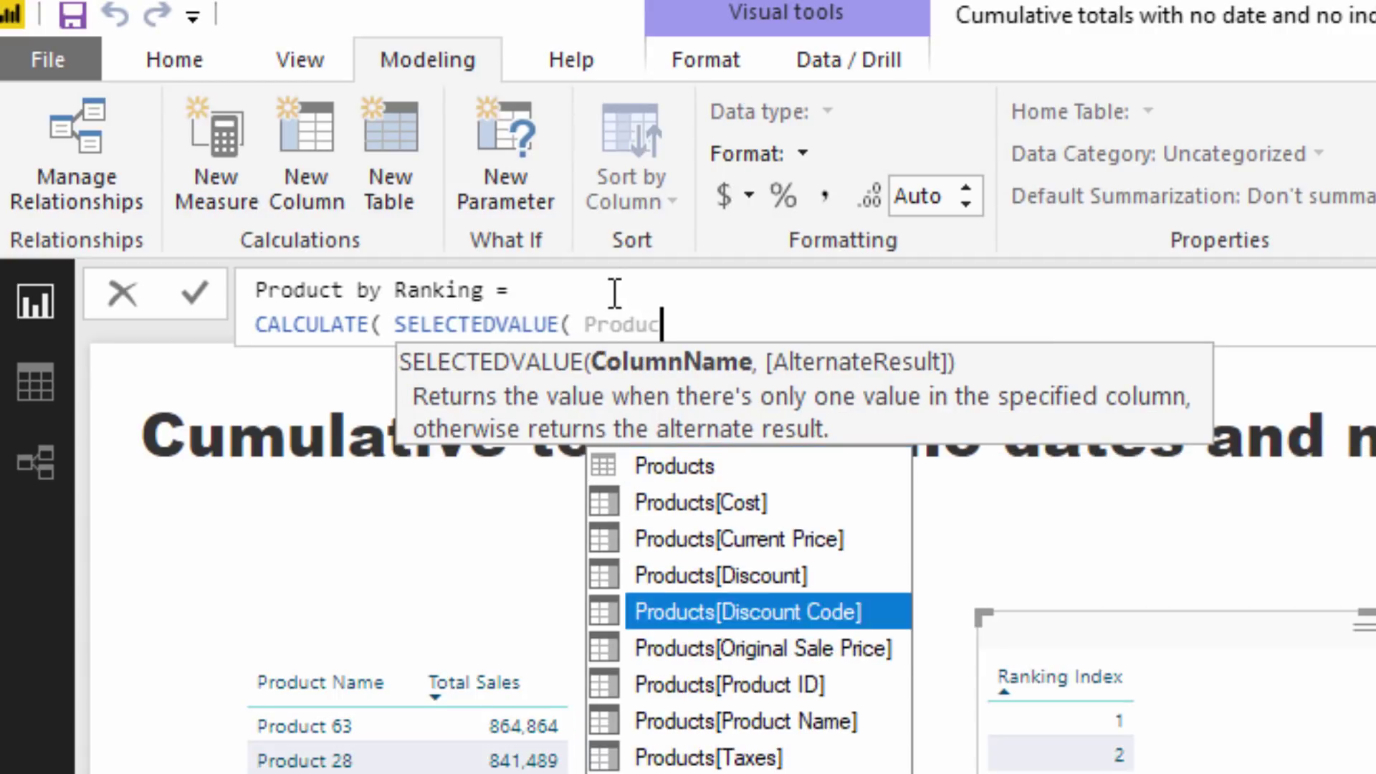
pyautogui.press('Tab')
pyautogui.write(', BLA')
pyautogui.press('Tab')
pyautogui.write(') )')
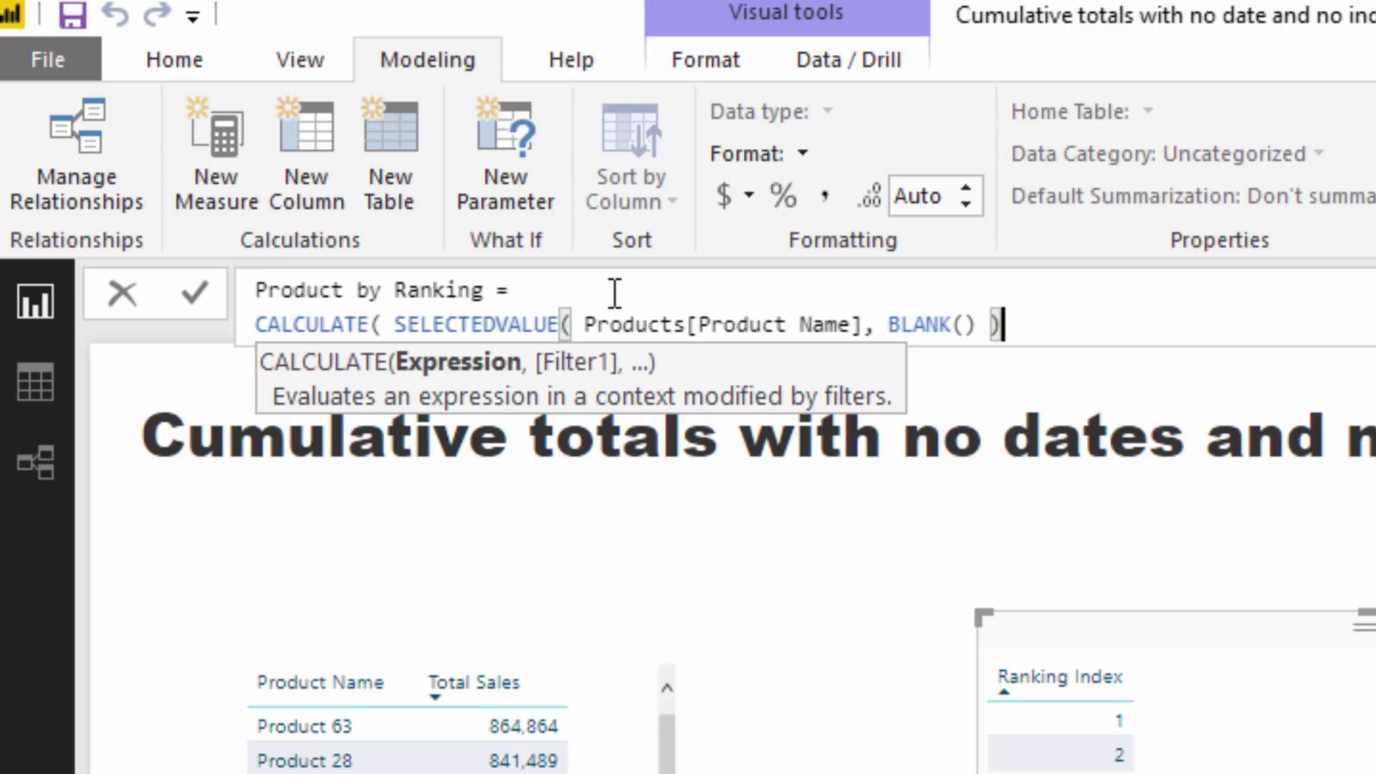
pyautogui.write(',')
# Add the FILTER( VALUES( Products[Product Name] ), argument and begin the RANKX condition
pyautogui.hotkey('shift', 'Return')
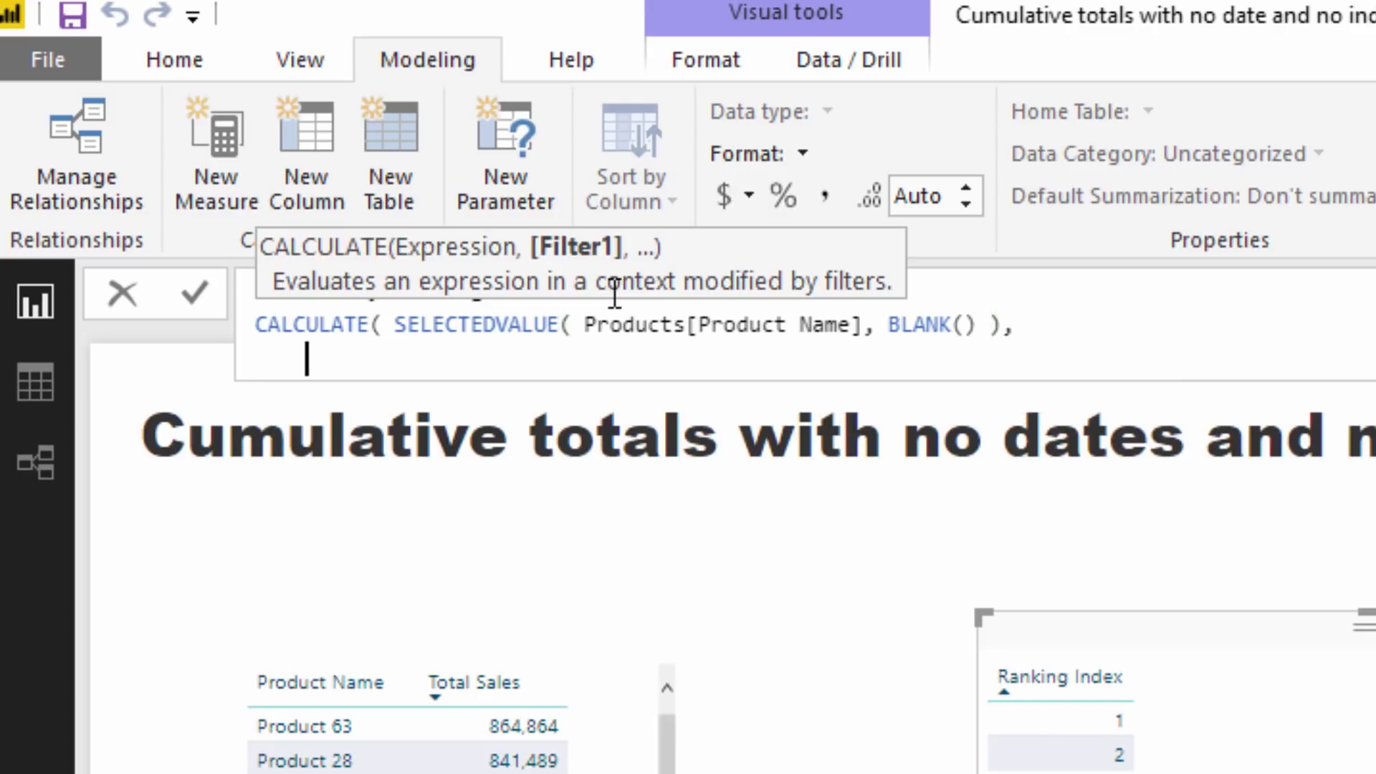
pyautogui.write('FILTE')
pyautogui.press('Tab')
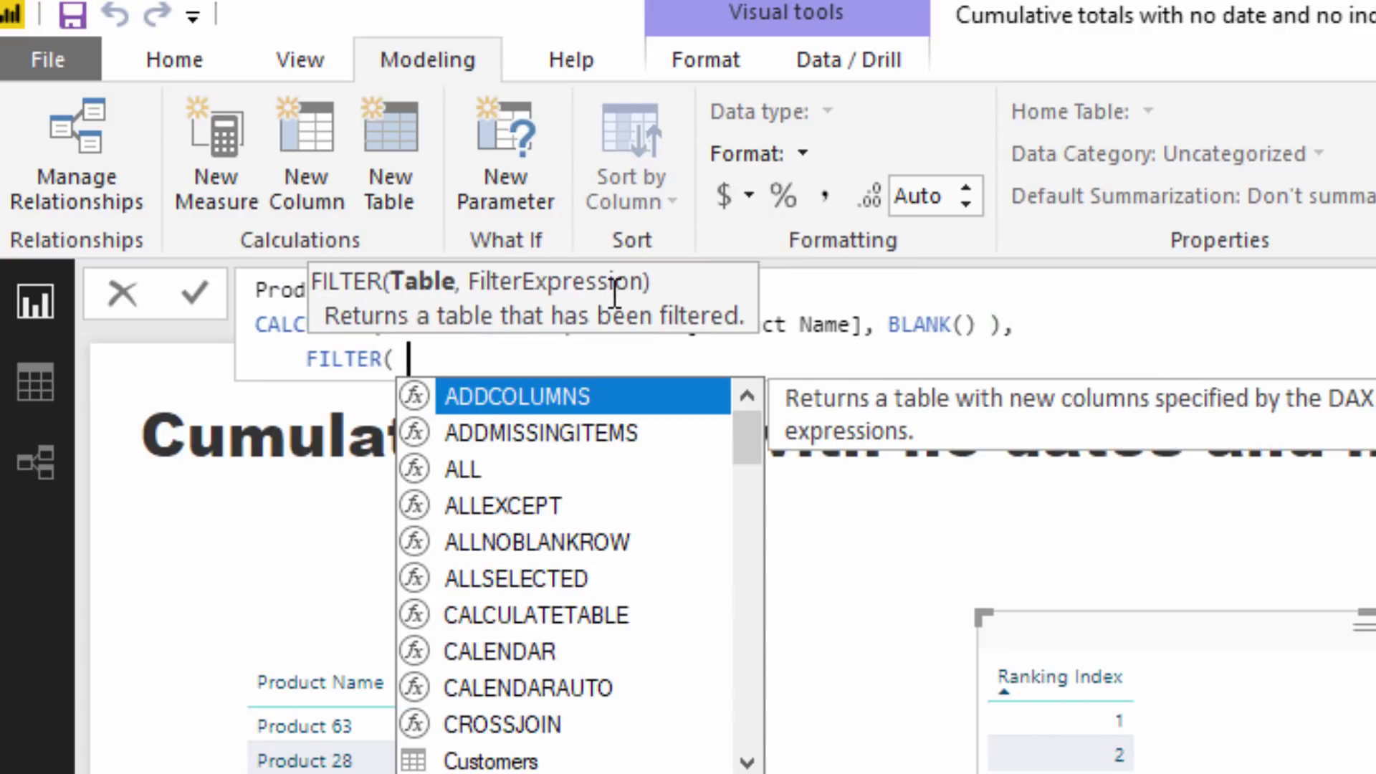
pyautogui.write('VALUES Pr')
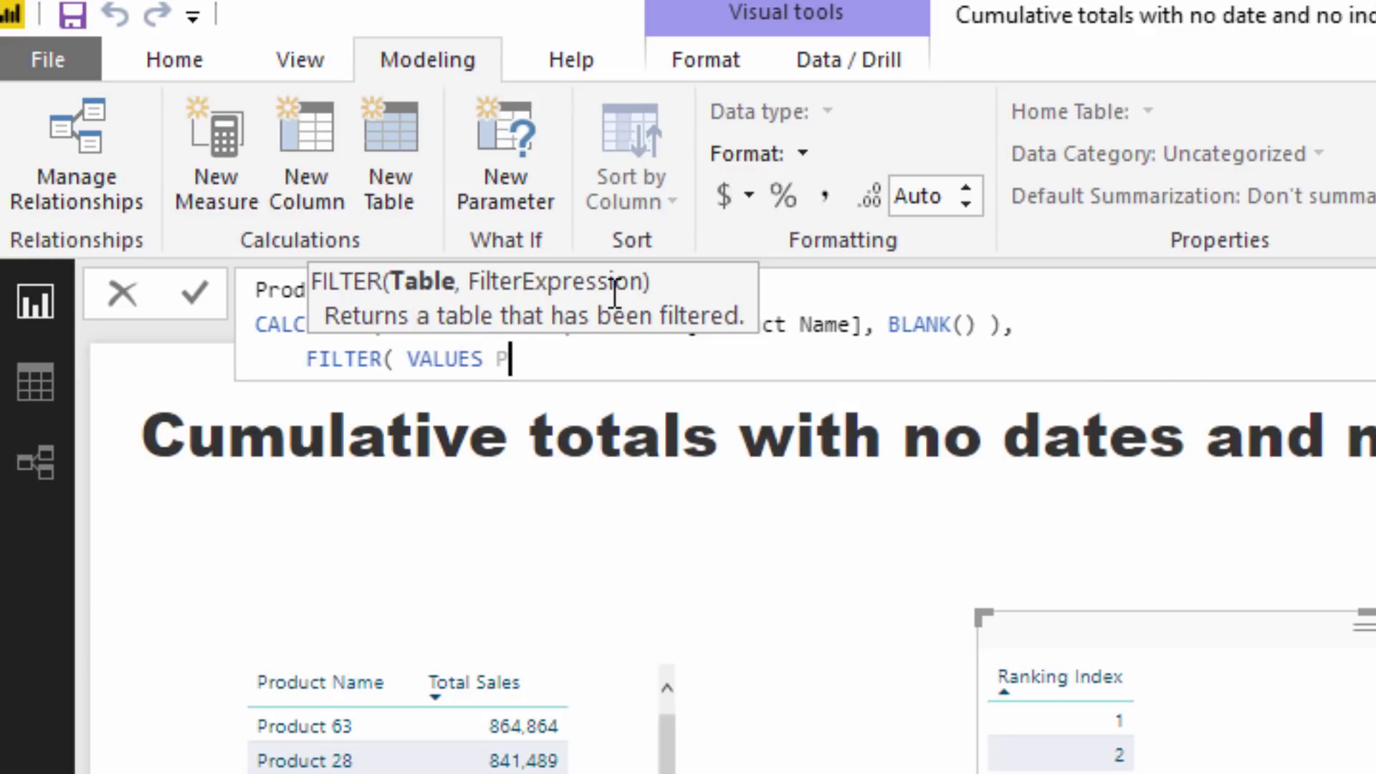
pyautogui.press('BackSpace')
pyautogui.press('BackSpace')
pyautogui.press('BackSpace')
pyautogui.press('Tab')
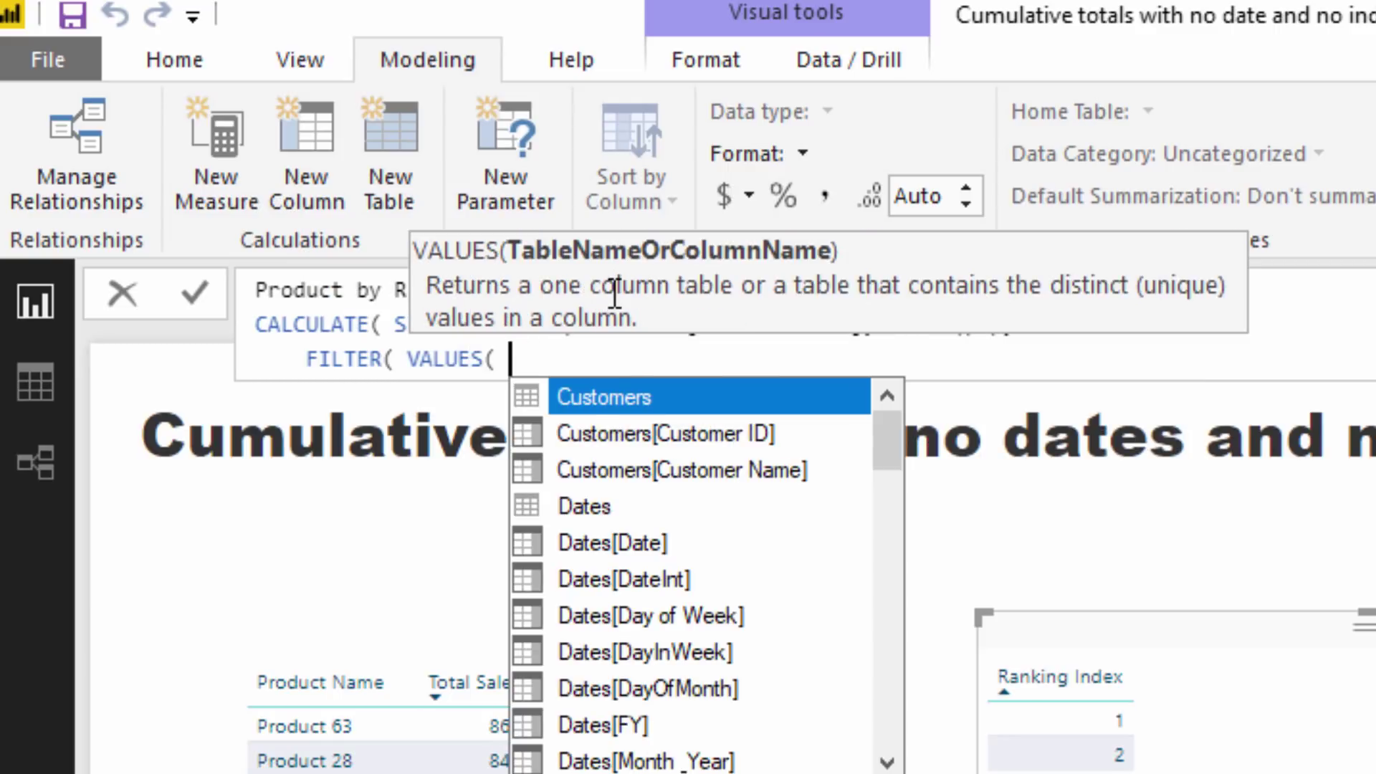
pyautogui.write('Prod')
pyautogui.press('Down')
pyautogui.press('Down')
pyautogui.press('Down')
pyautogui.press('Down')
pyautogui.press('Down')
pyautogui.press('Down')
pyautogui.press('Down')
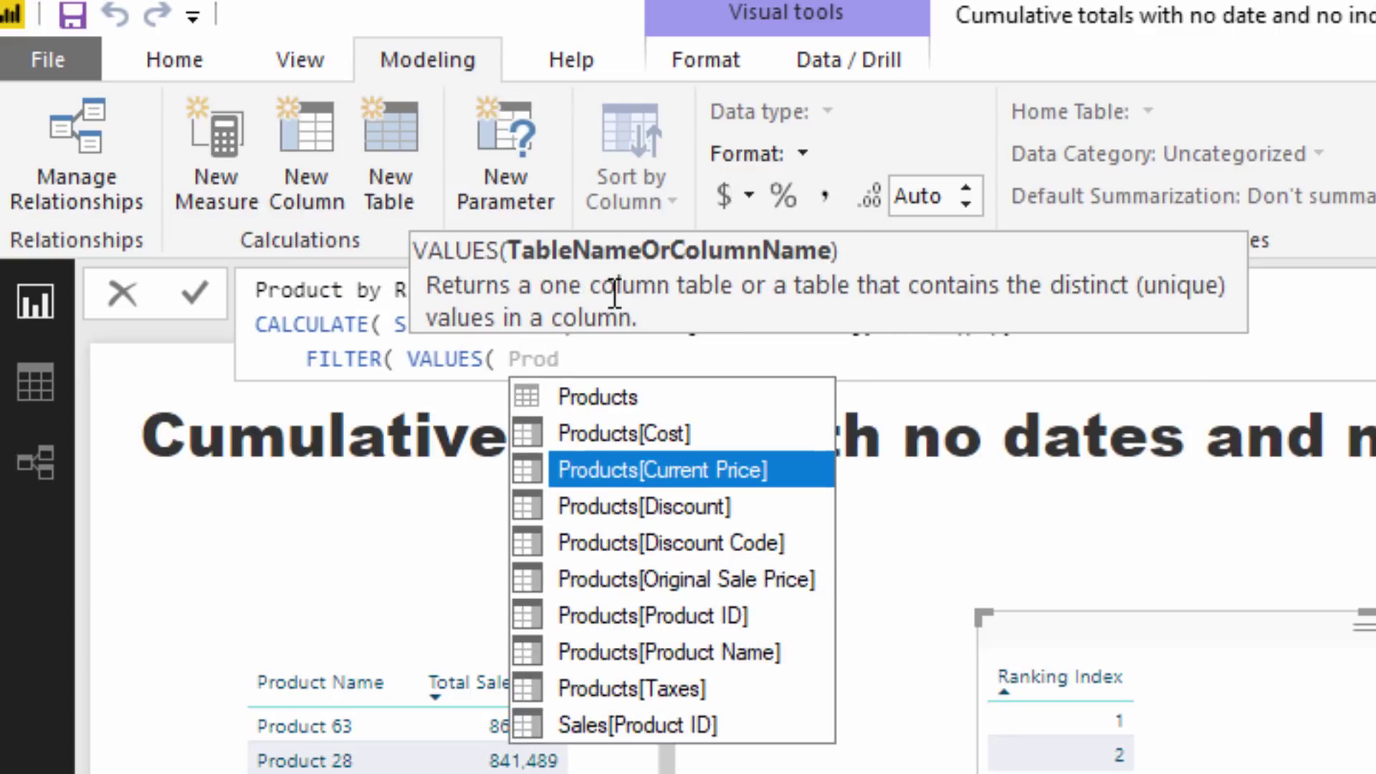
pyautogui.press('Tab')
pyautogui.write('),')
pyautogui.hotkey('shift', 'Return')
pyautogui.press('Tab')
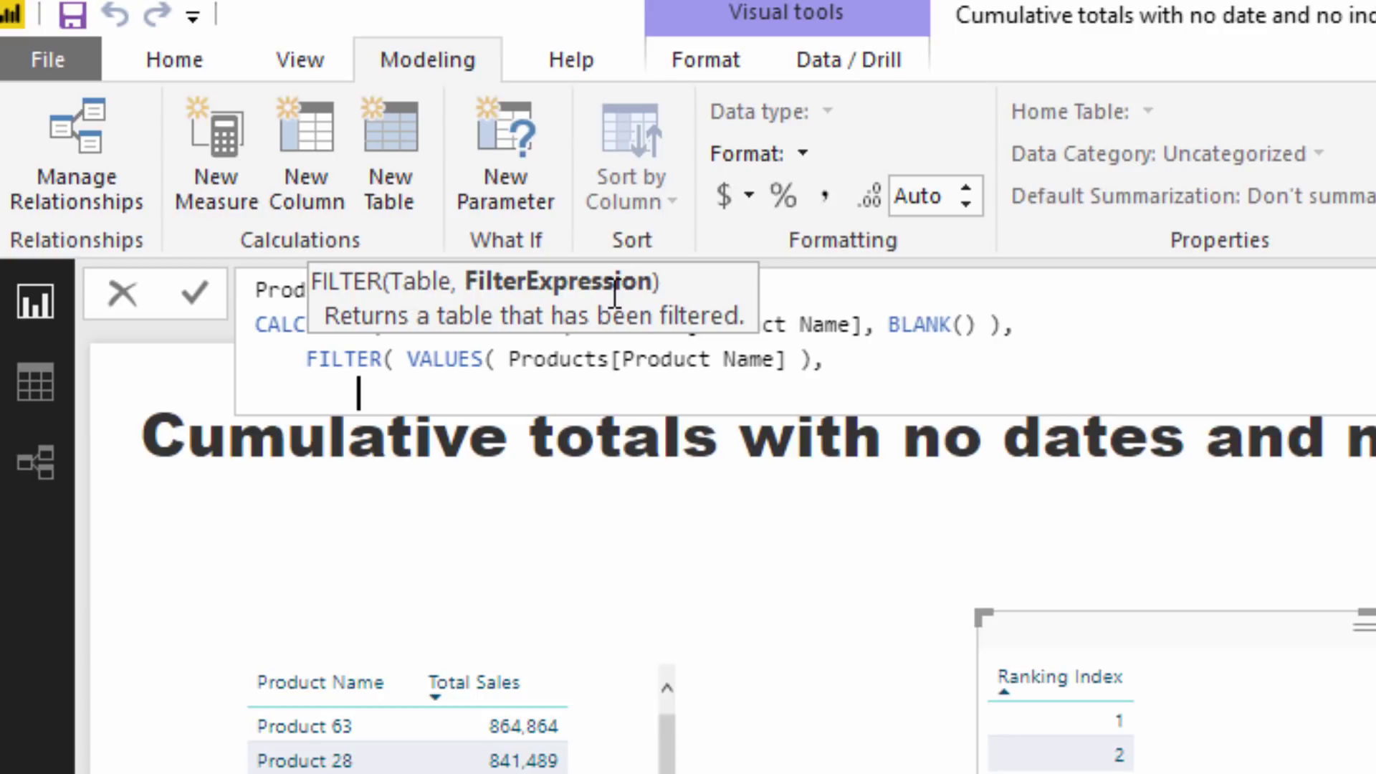
pyautogui.write('RANK')
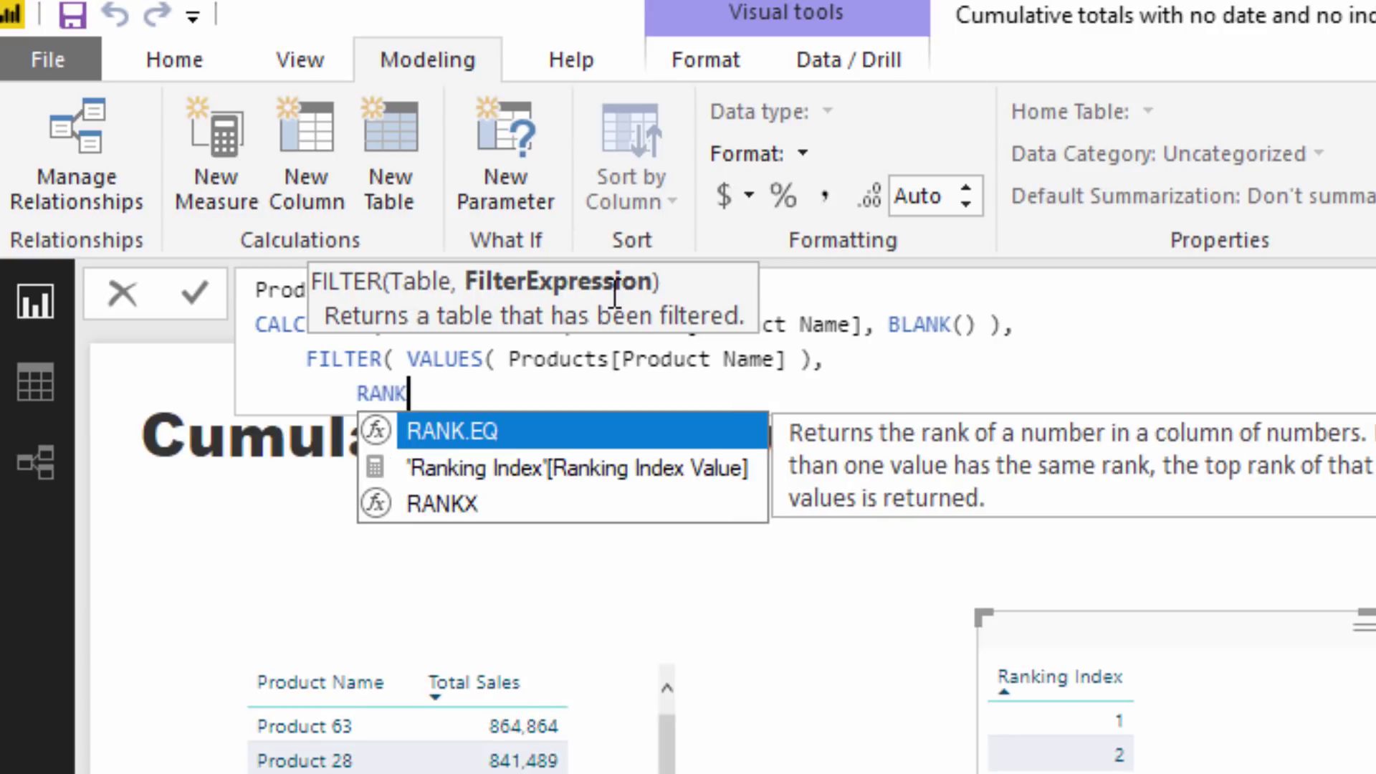
pyautogui.press('Down')
pyautogui.press('Down')
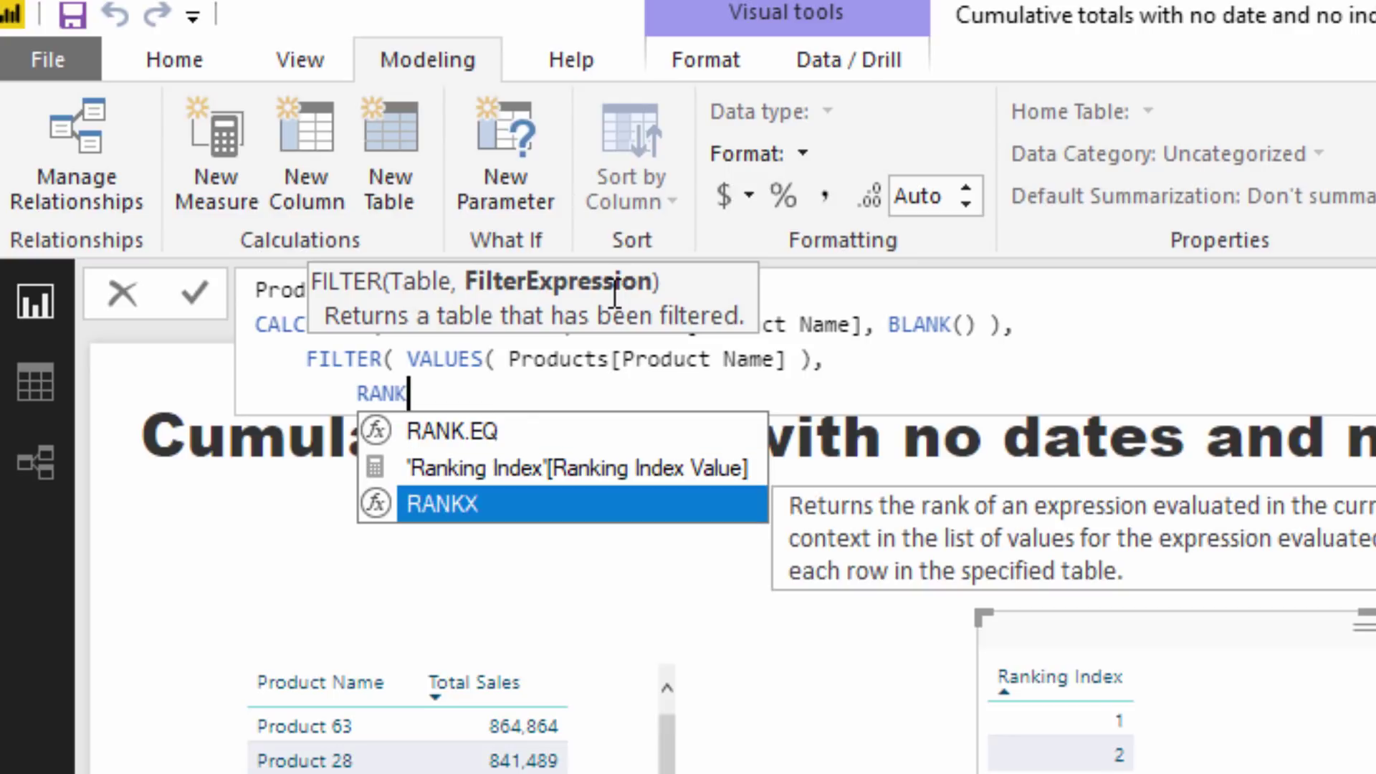
# Finish with RANKX( ALL( Products ), [Total Sales], , DESC ) = [Ranking Index Value] and commit the measure
pyautogui.write('X(')
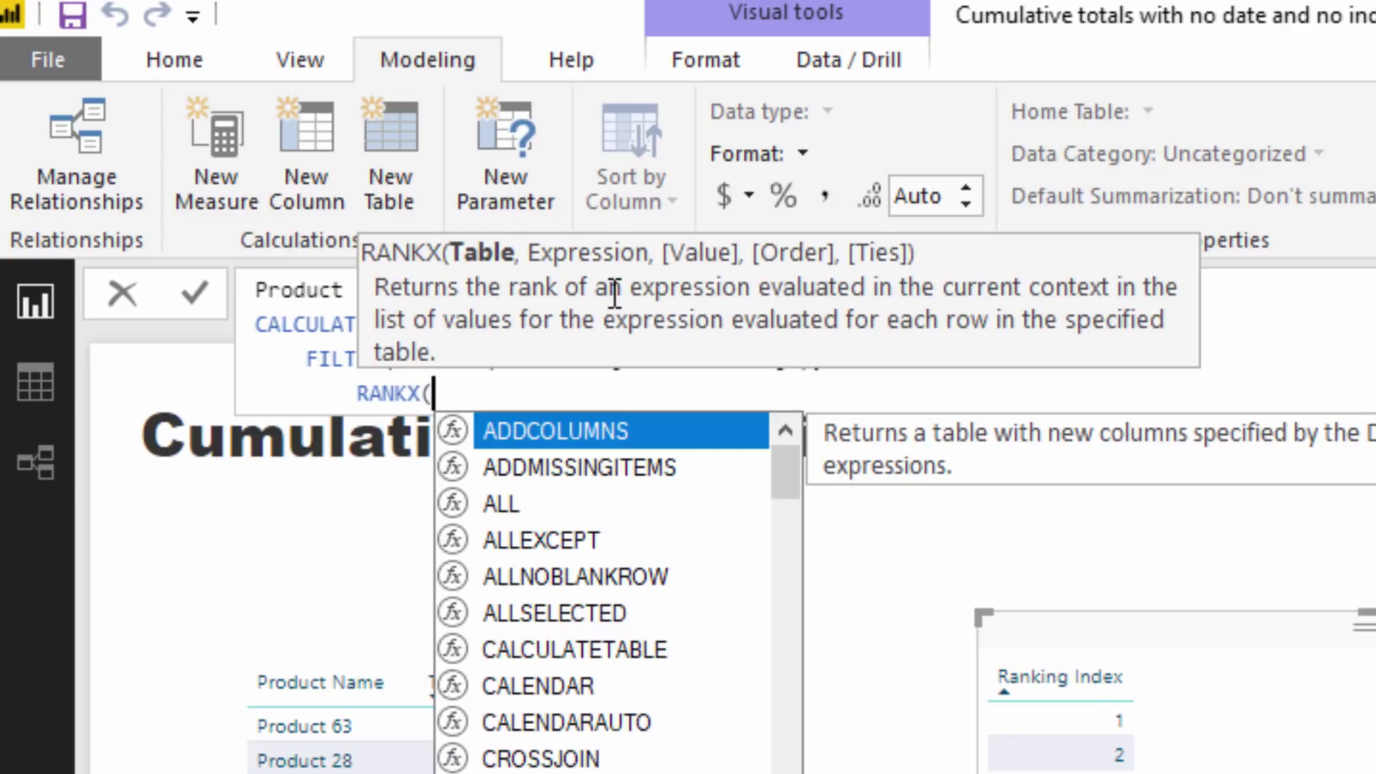
pyautogui.write(' AL')
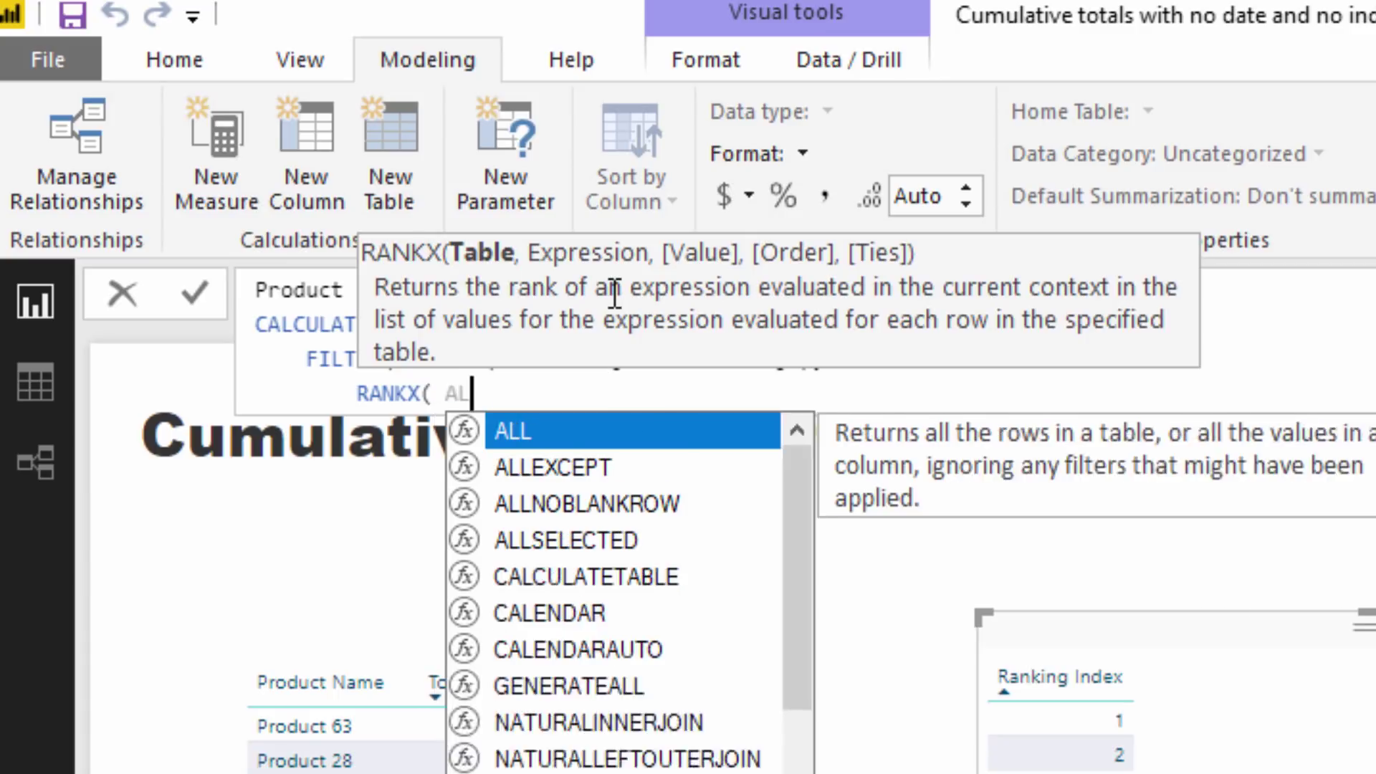
pyautogui.write('L( Pro')
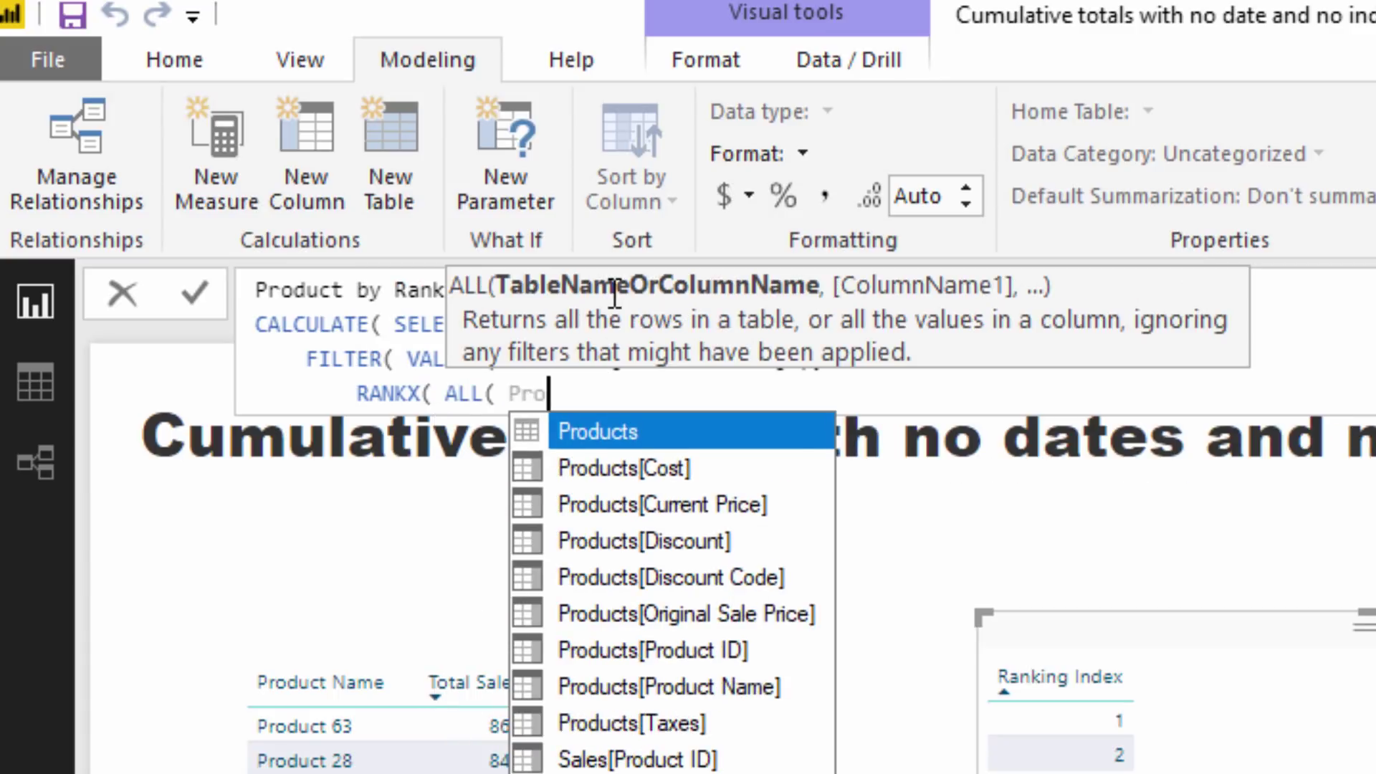
pyautogui.write('ducts ), [Total')
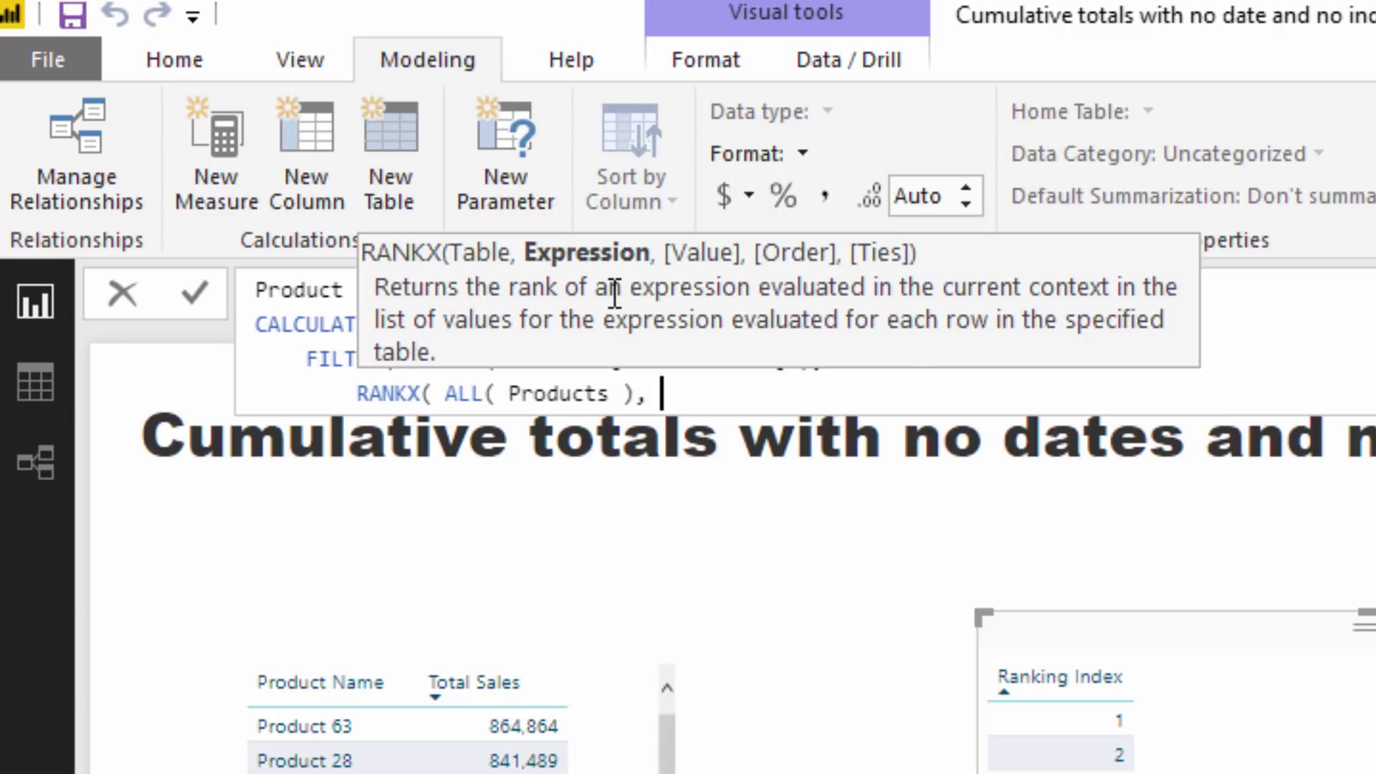
pyautogui.press('Tab')
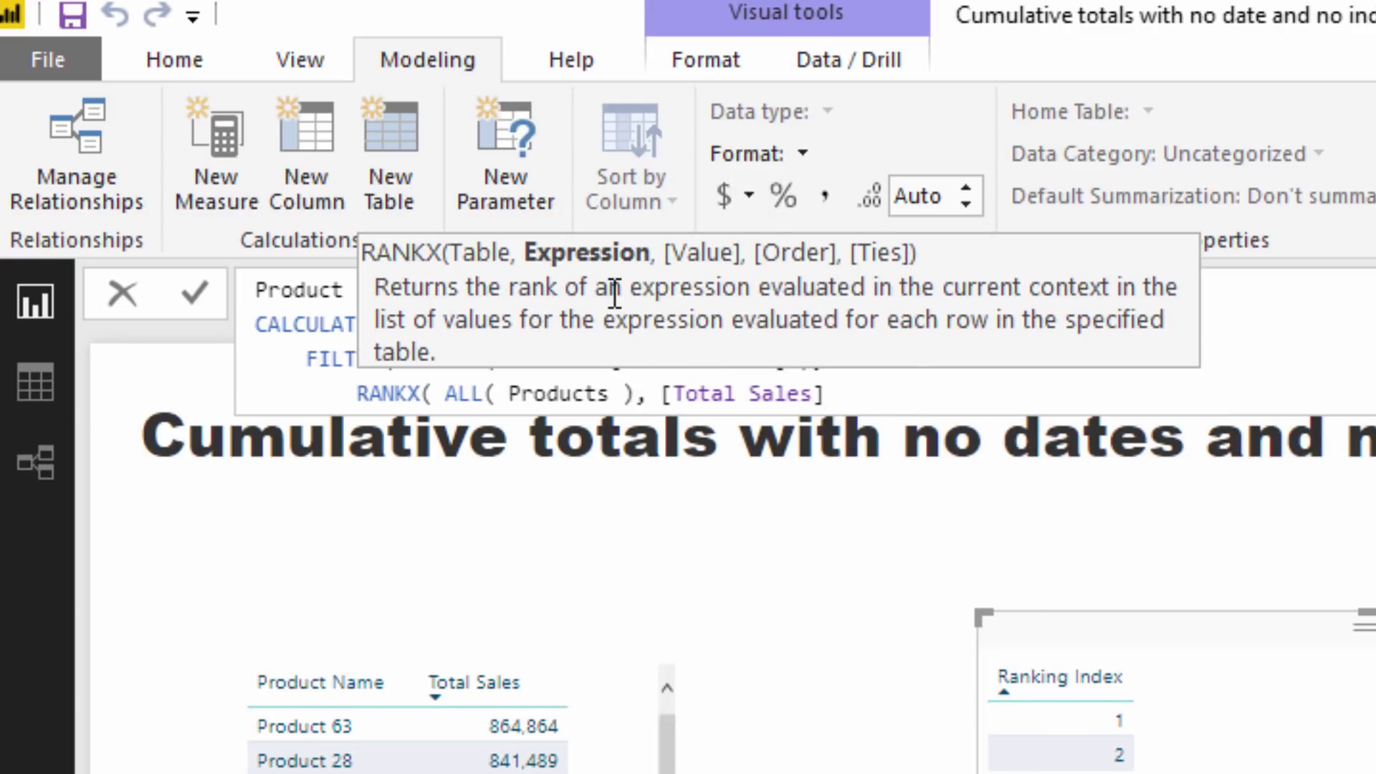
pyautogui.write(', , ')
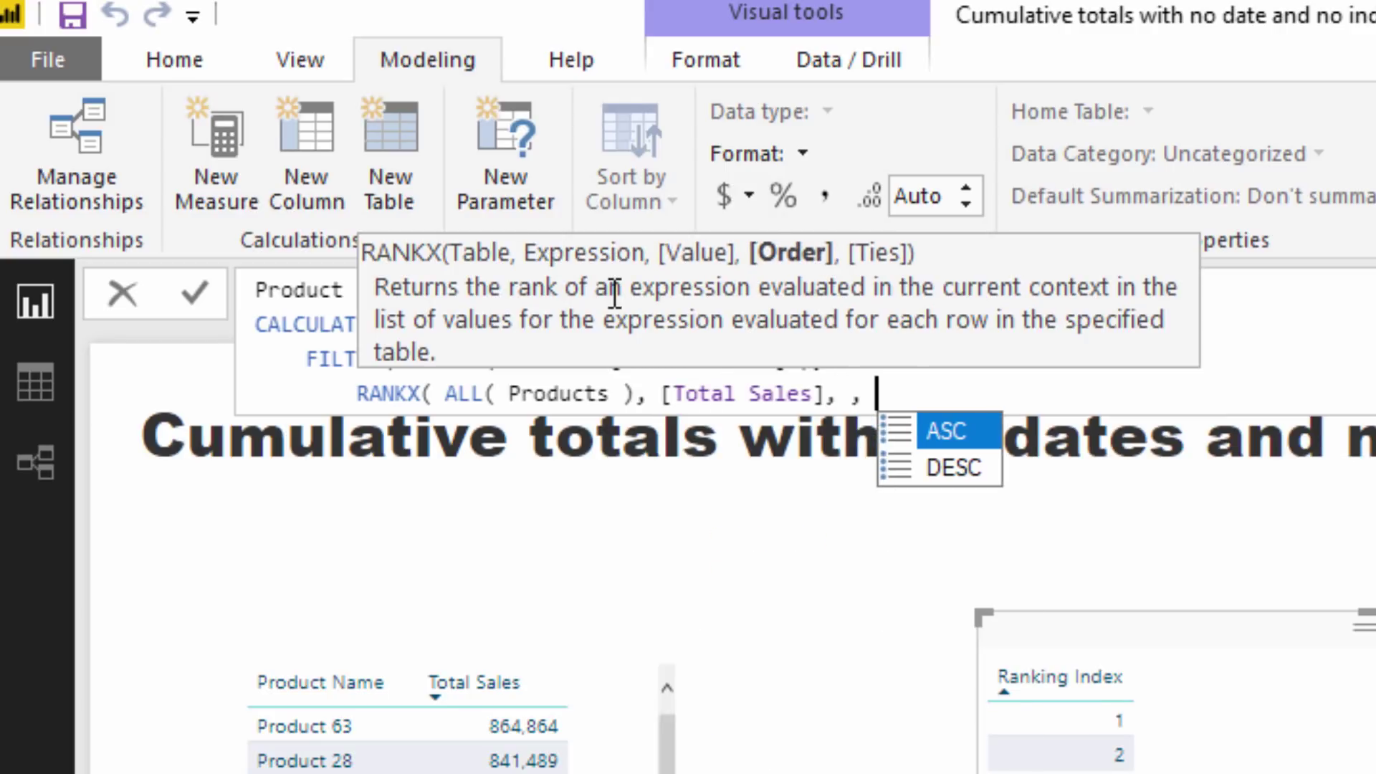
pyautogui.write('DESC ) = R')
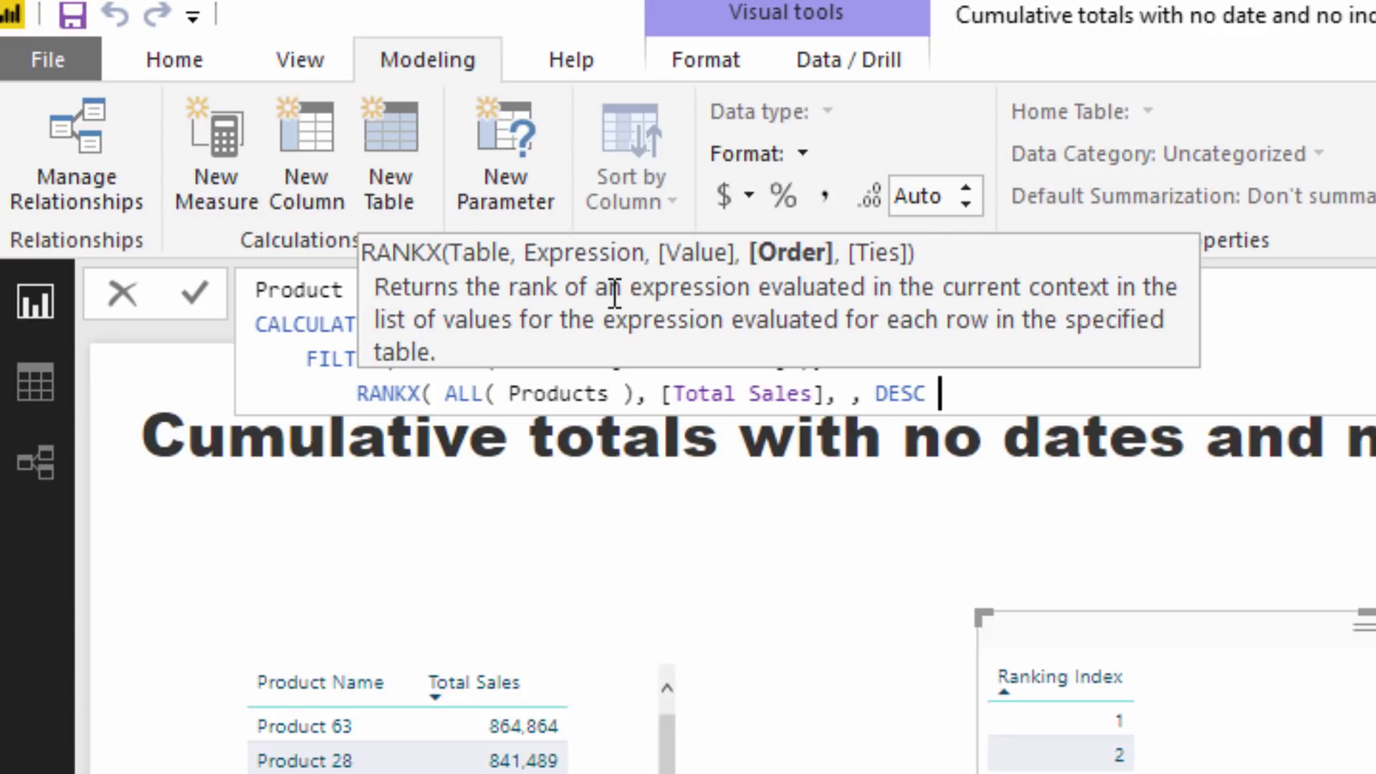
pyautogui.write('a')
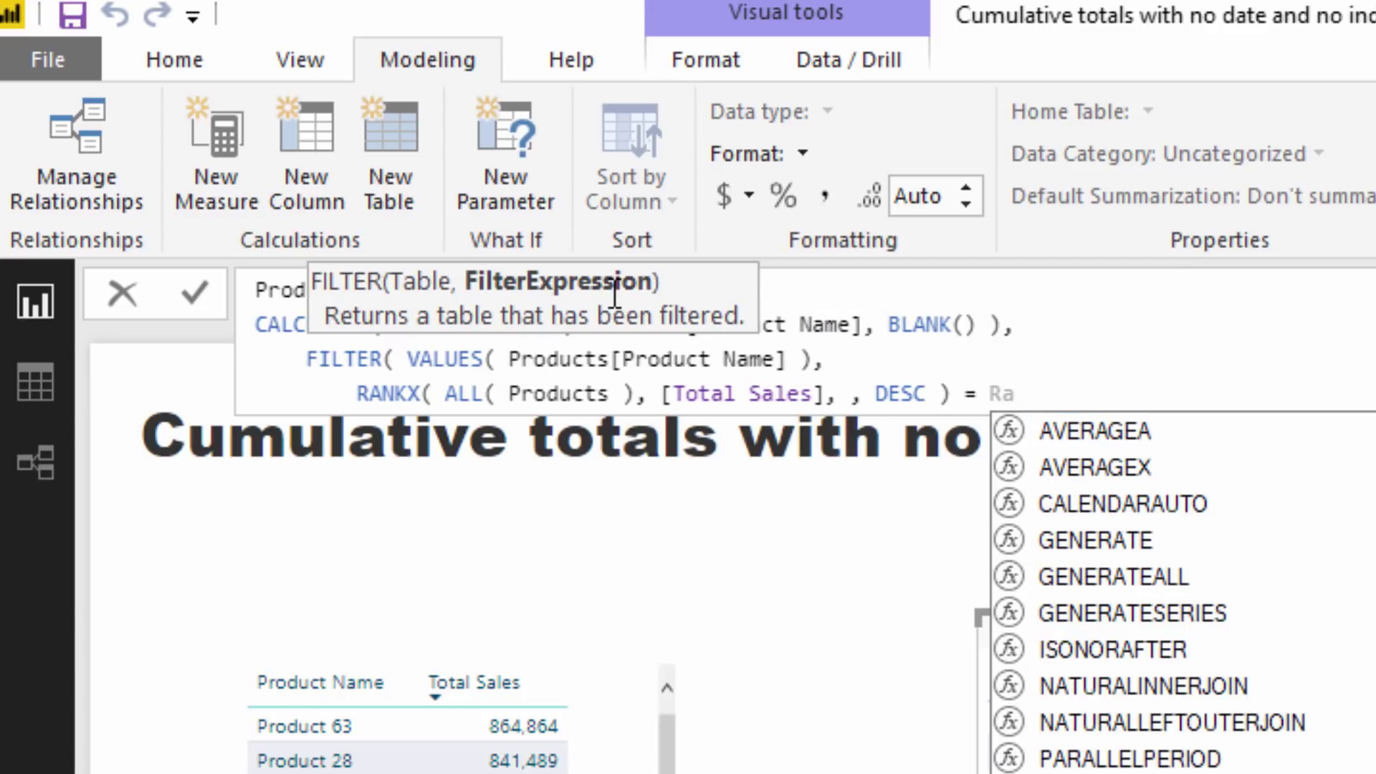
pyautogui.write('nk')
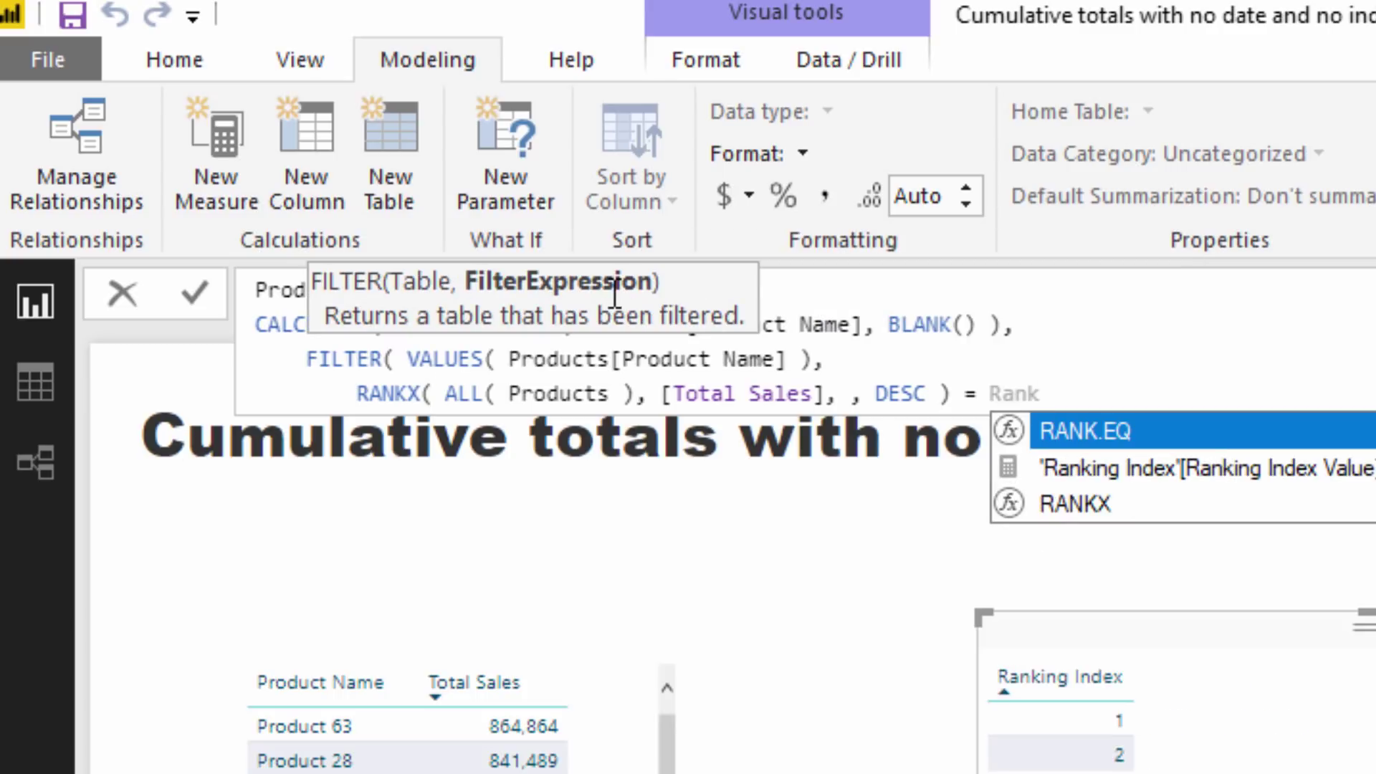
pyautogui.press('Down')
pyautogui.press('Tab')
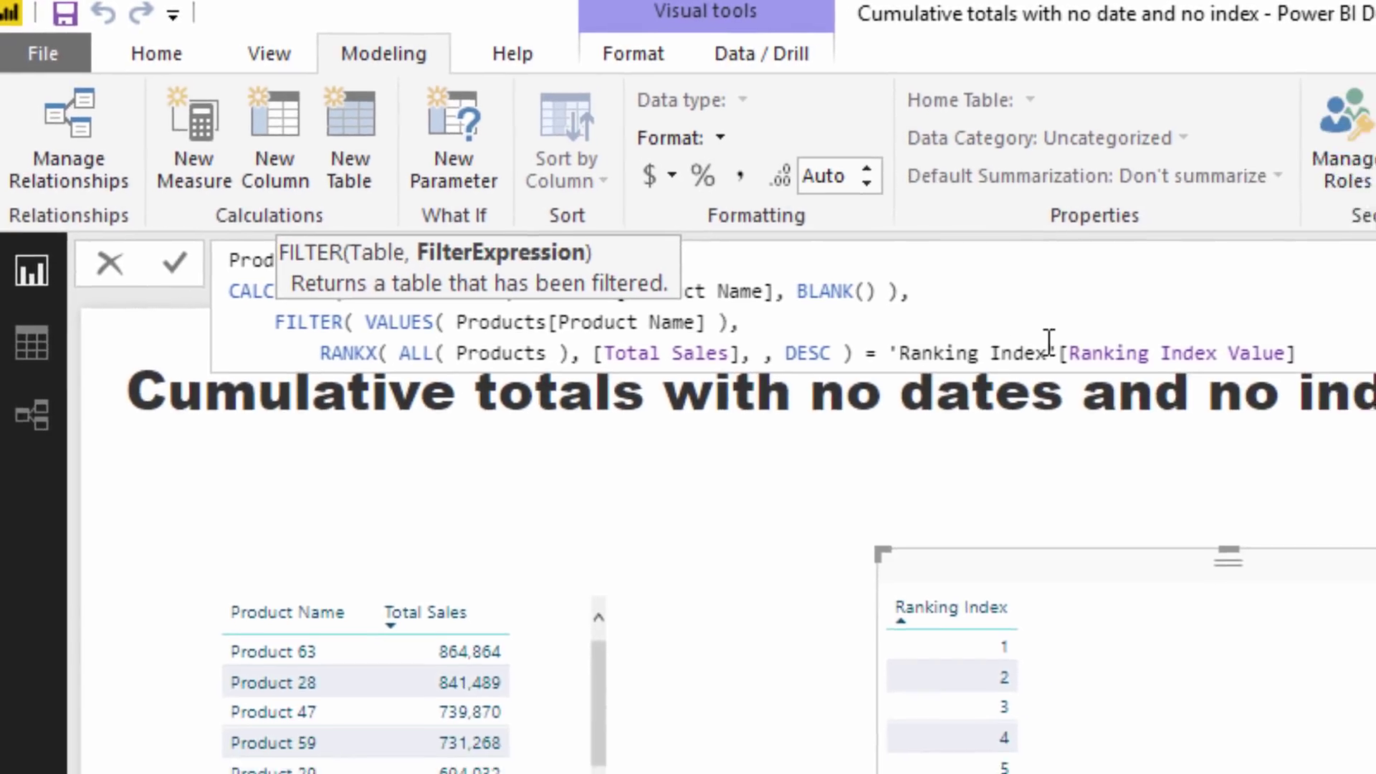
pyautogui.moveTo(1178, 394); pyautogui.dragTo(992, 394)
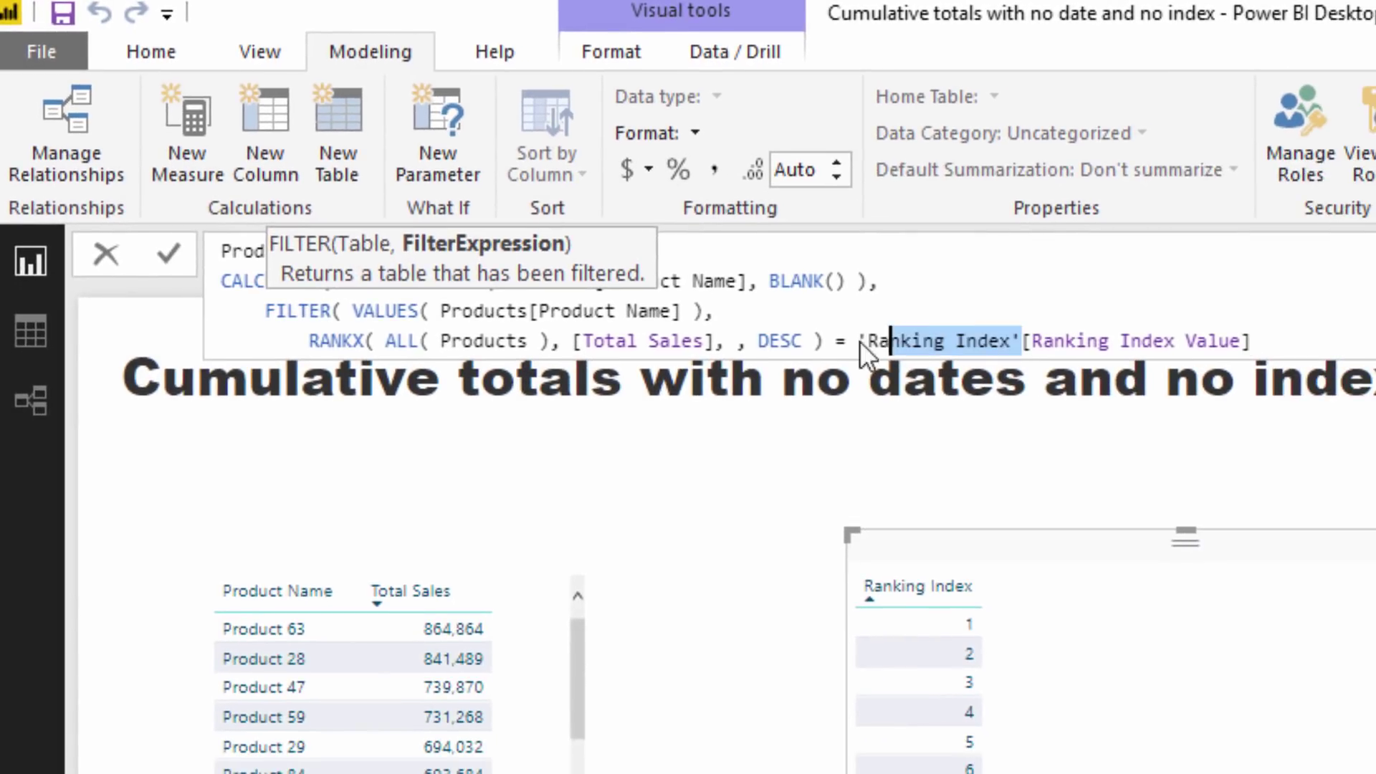
pyautogui.moveTo(860, 340); pyautogui.dragTo(858, 341)
pyautogui.press('Delete')
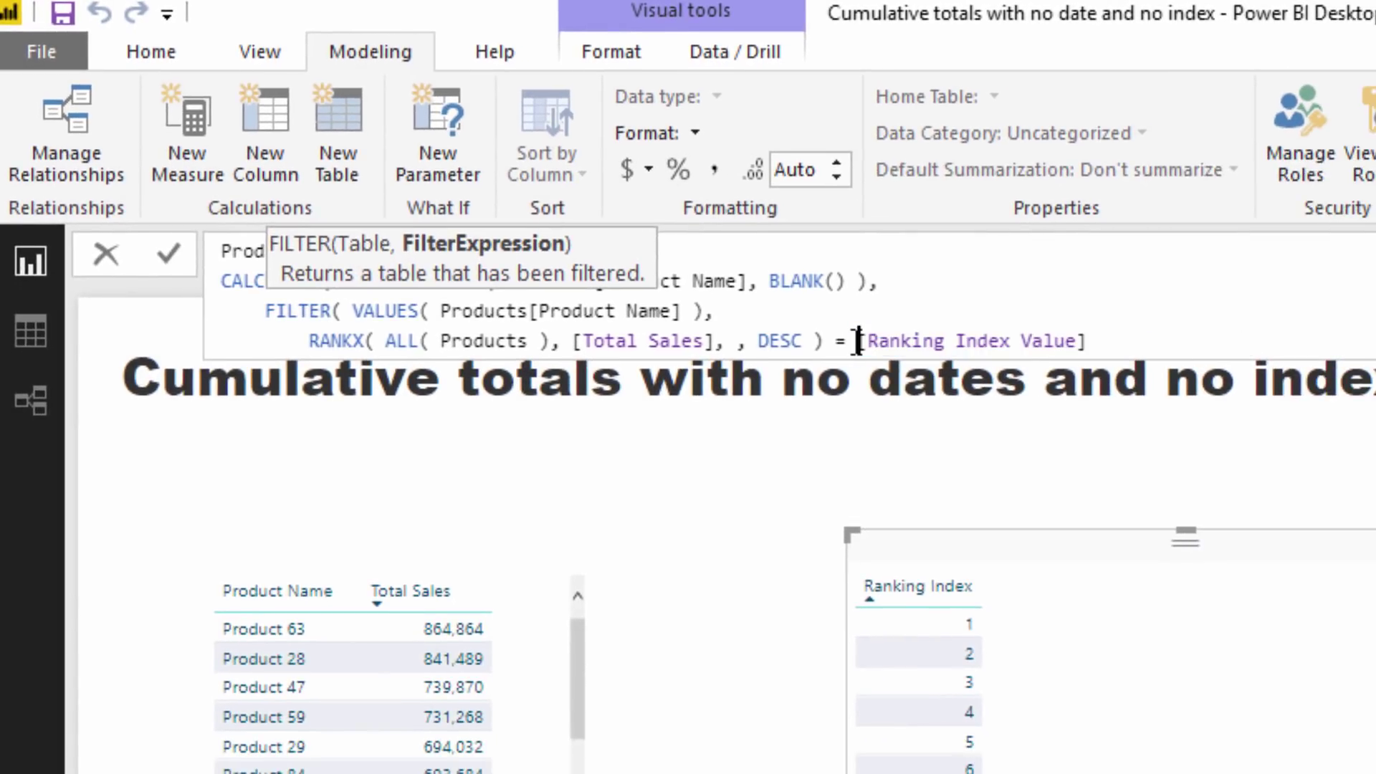
pyautogui.click(1127, 342)
pyautogui.write(')')
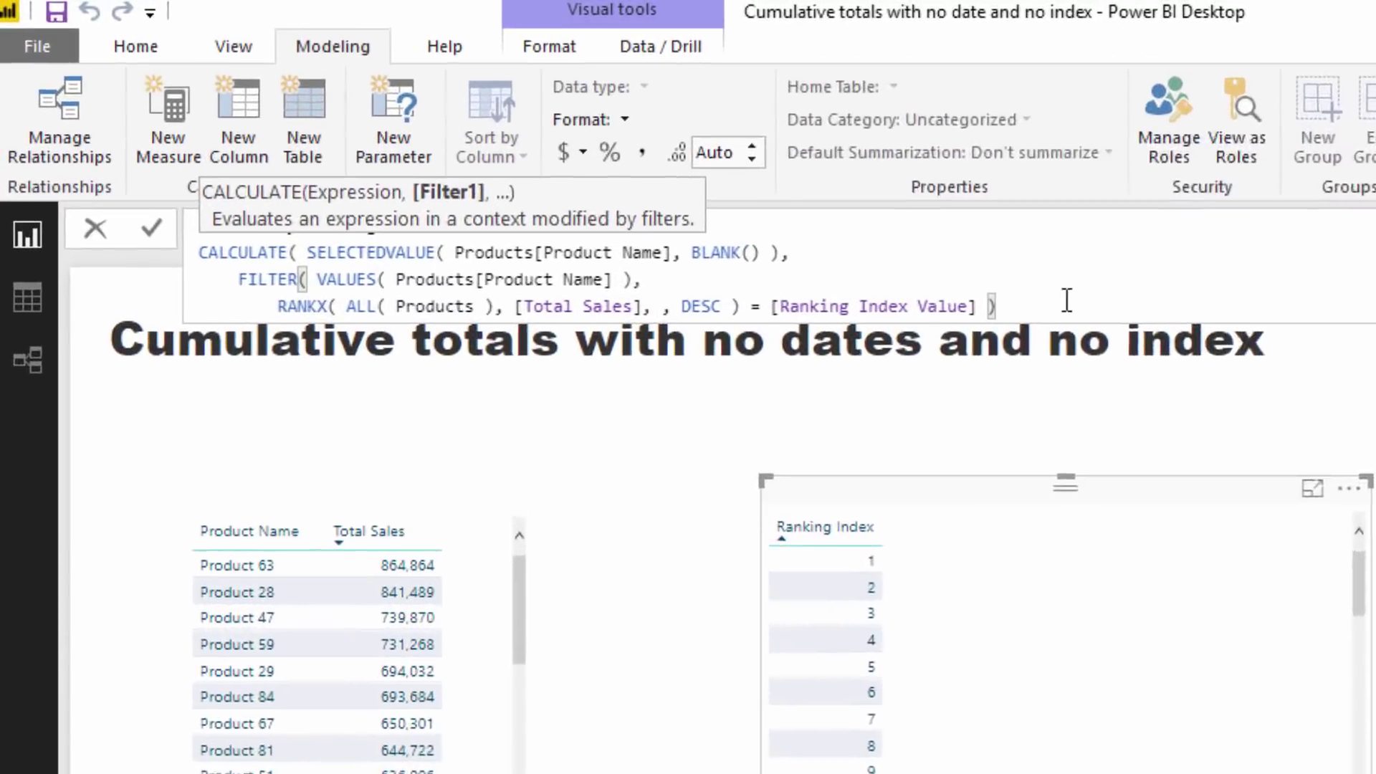
pyautogui.press('Return')
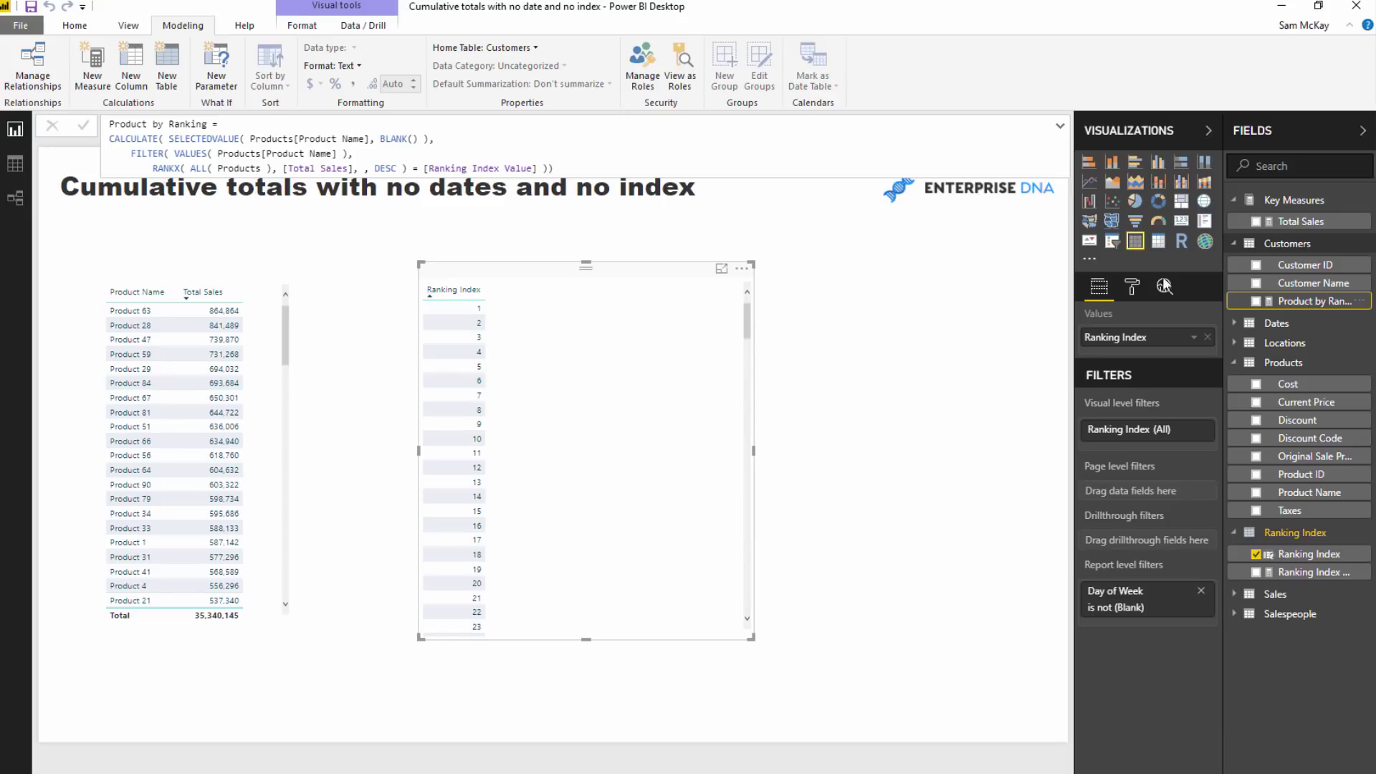
# Set Product by Ranking's home table to Key Measures and add it to the Ranking Index table
pyautogui.click(501, 47)
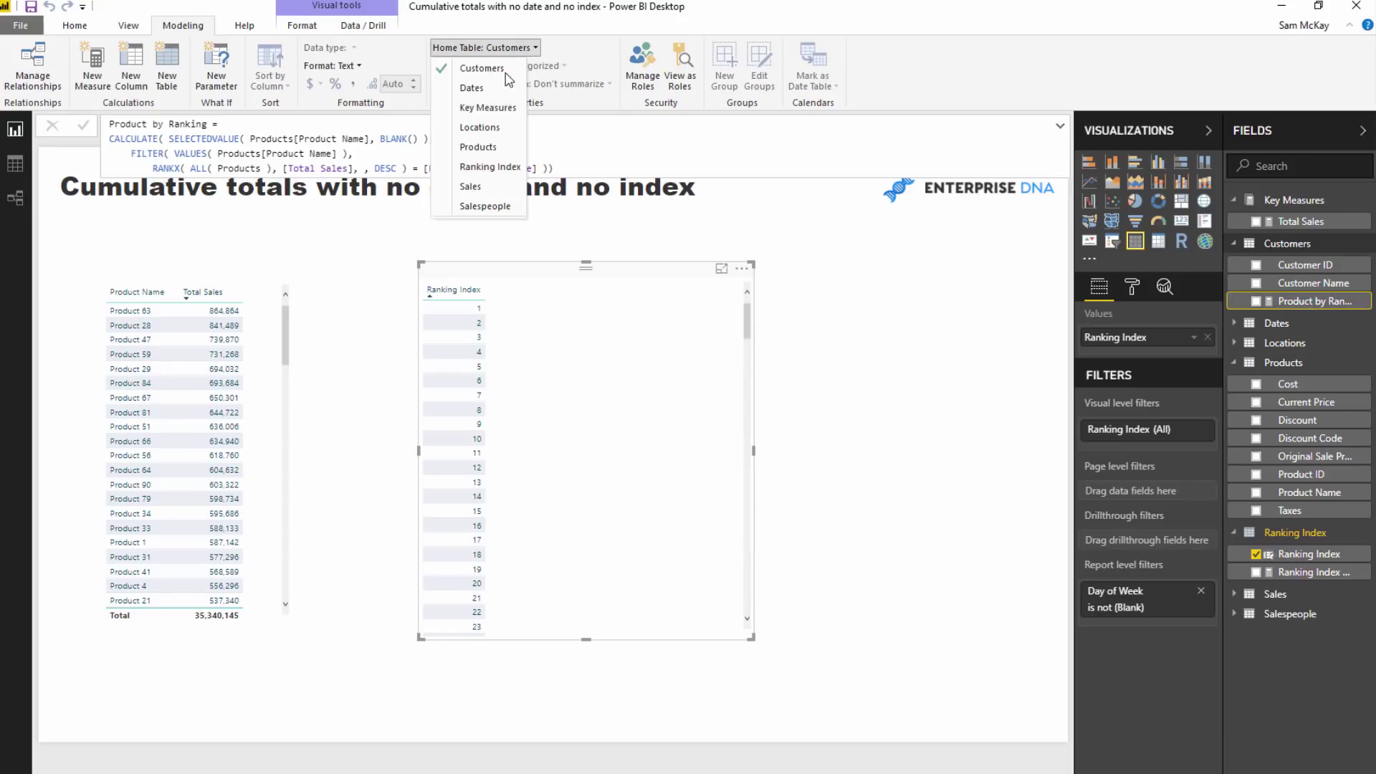
pyautogui.click(494, 105)
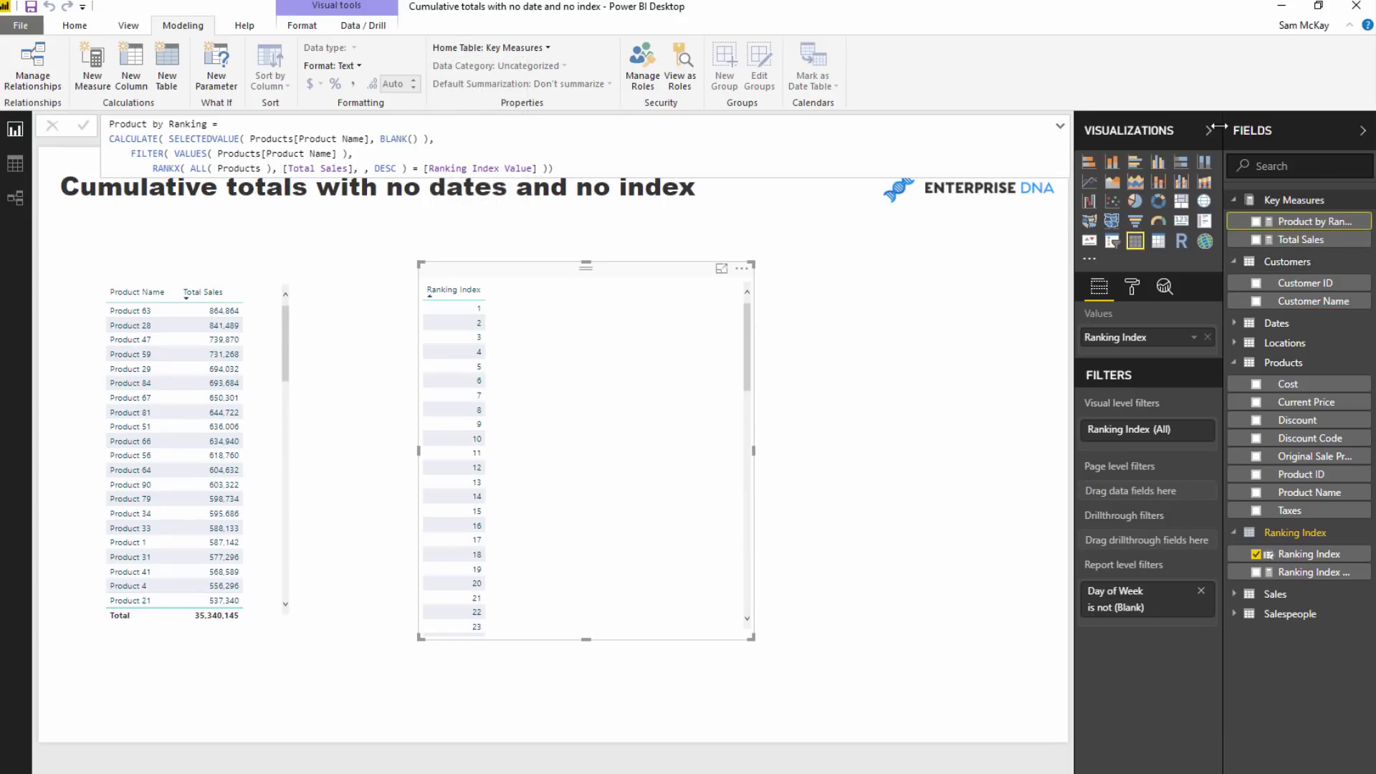
pyautogui.moveTo(1270, 224); pyautogui.dragTo(581, 426)
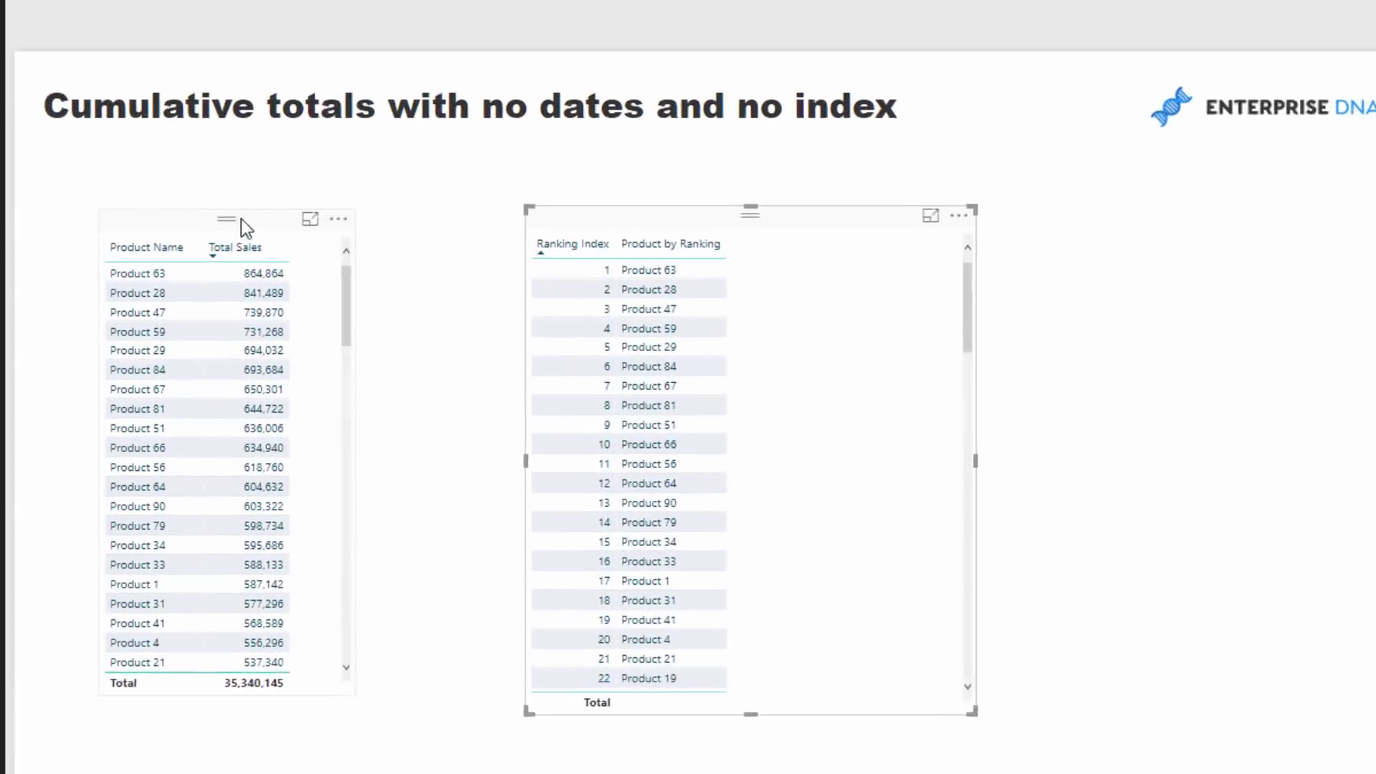
pyautogui.click(208, 281)
pyautogui.moveTo(339, 161); pyautogui.dragTo(349, 169)
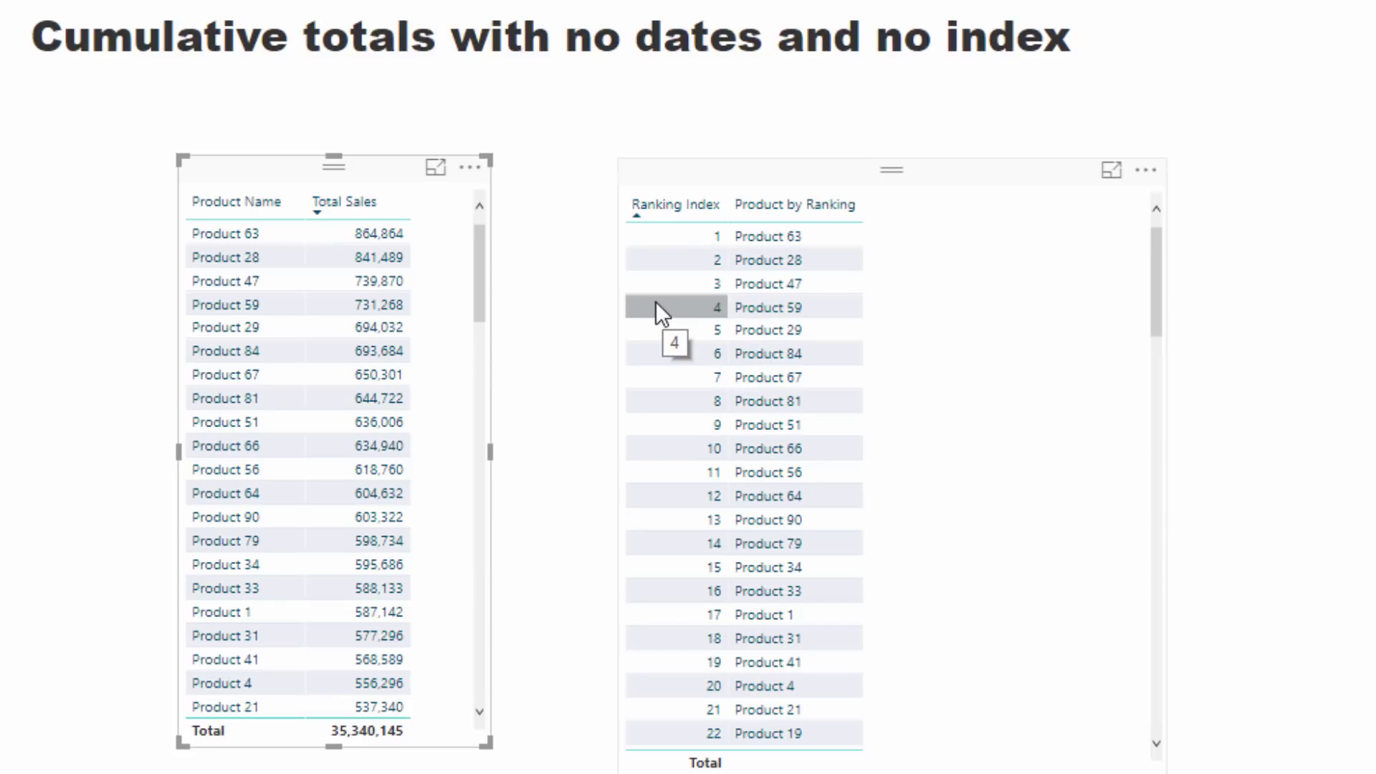
pyautogui.click(966, 168)
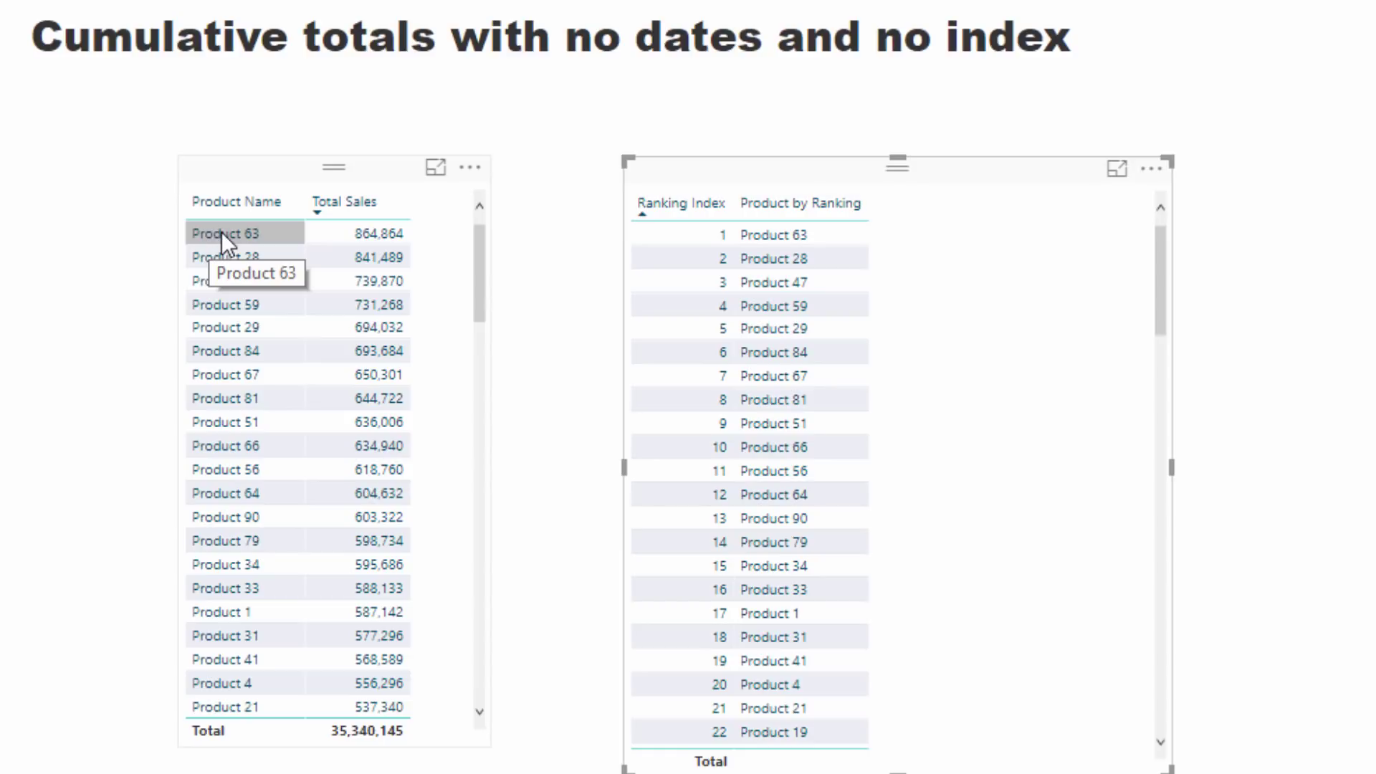
pyautogui.click(818, 234)
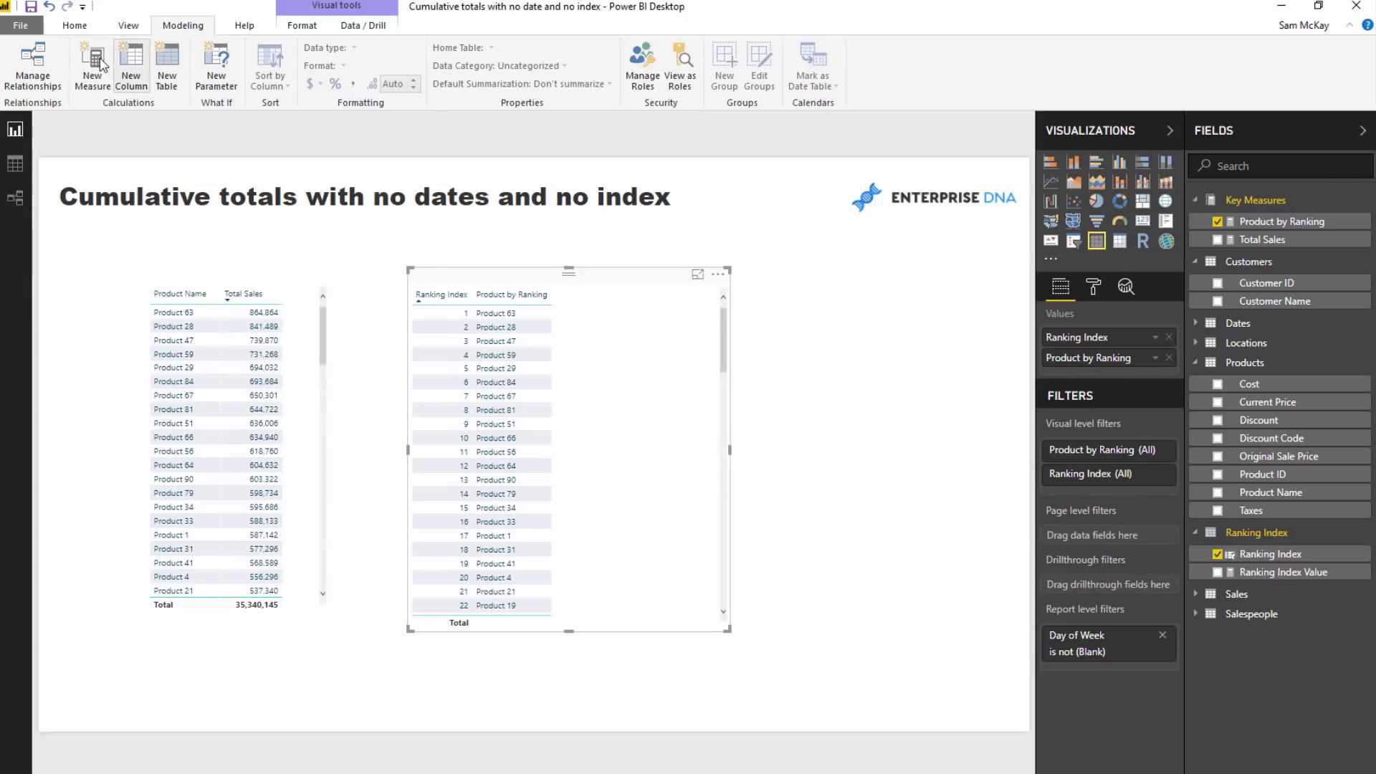
# Start a new Product Sales measure as CALCULATE over [Total Sales]
pyautogui.click(1261, 239)
pyautogui.click(92, 66)
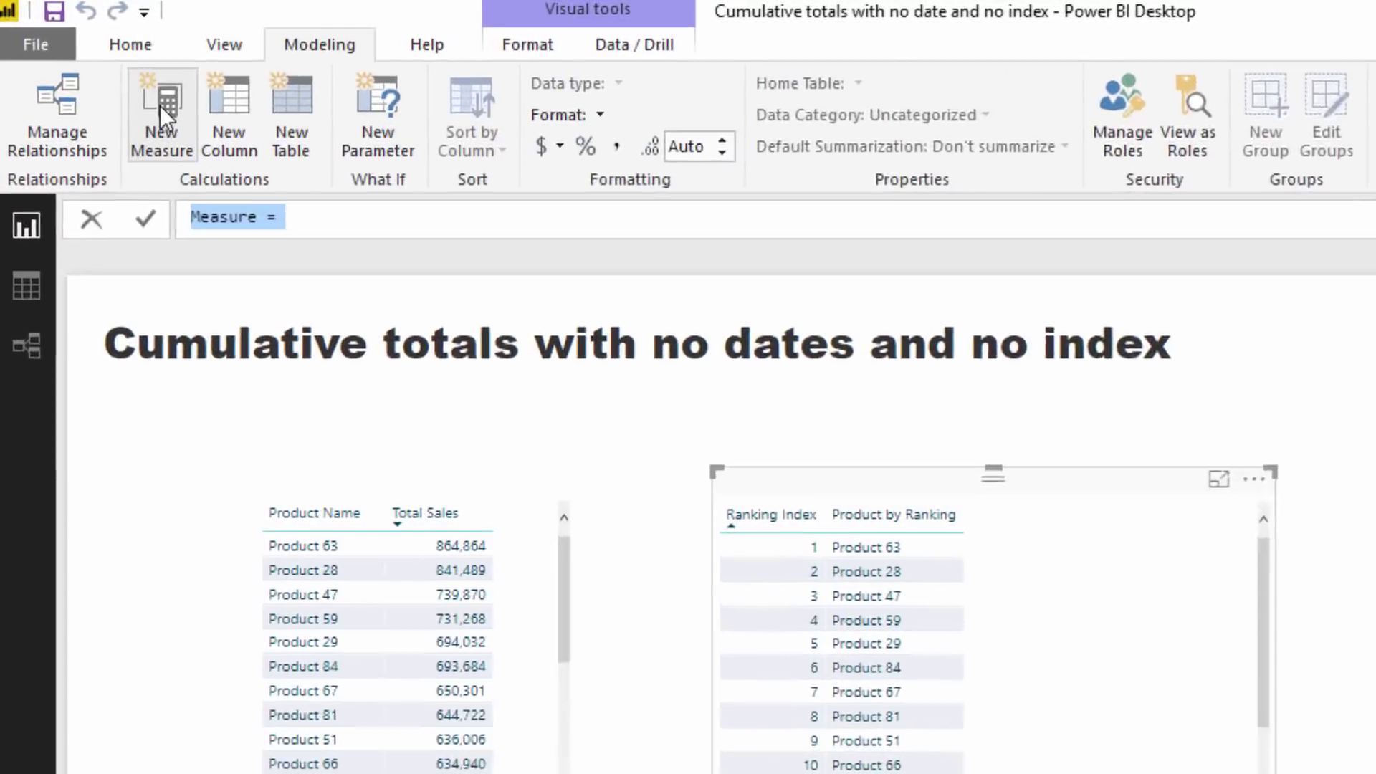
pyautogui.write('C')
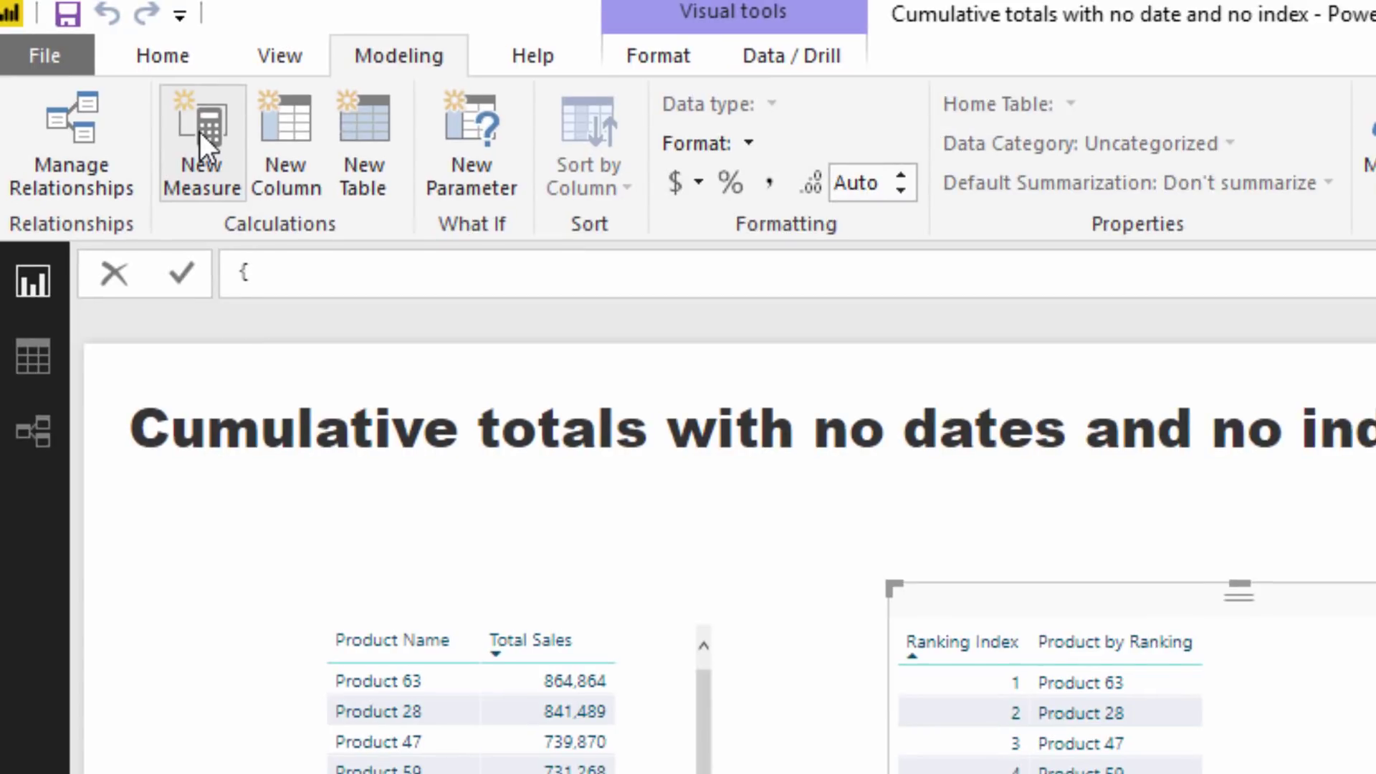
pyautogui.write('roduct Sales =')
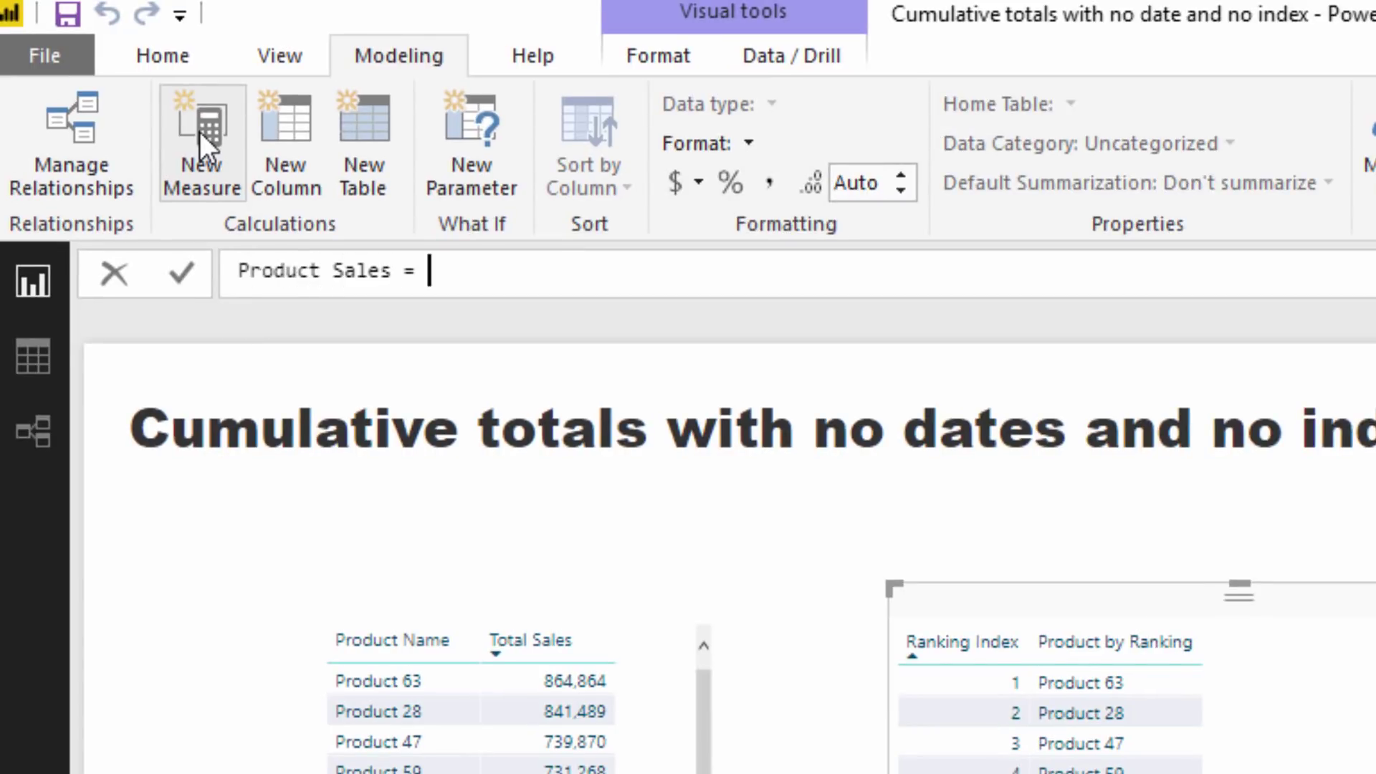
pyautogui.hotkey('shift', 'Return')
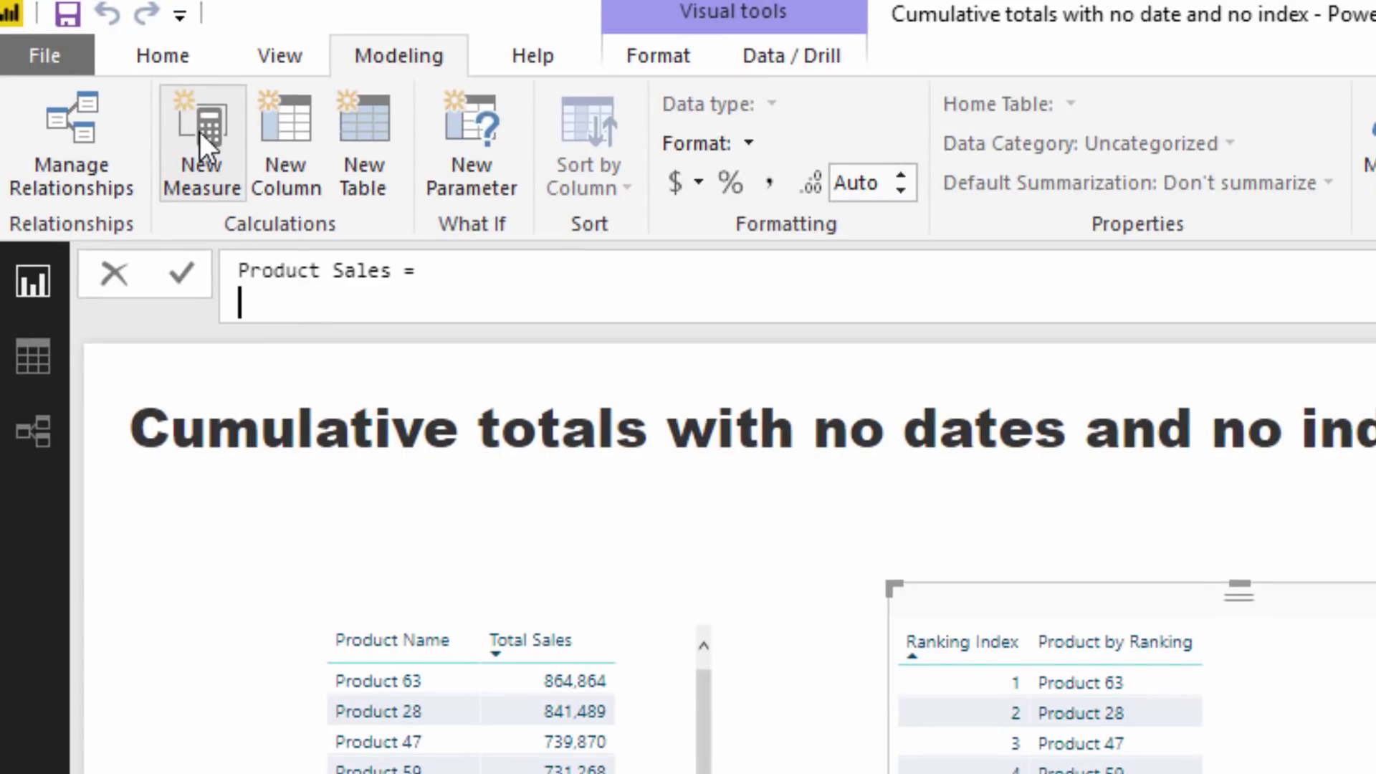
pyautogui.write('ca')
pyautogui.press('Tab')
pyautogui.write('Tot')
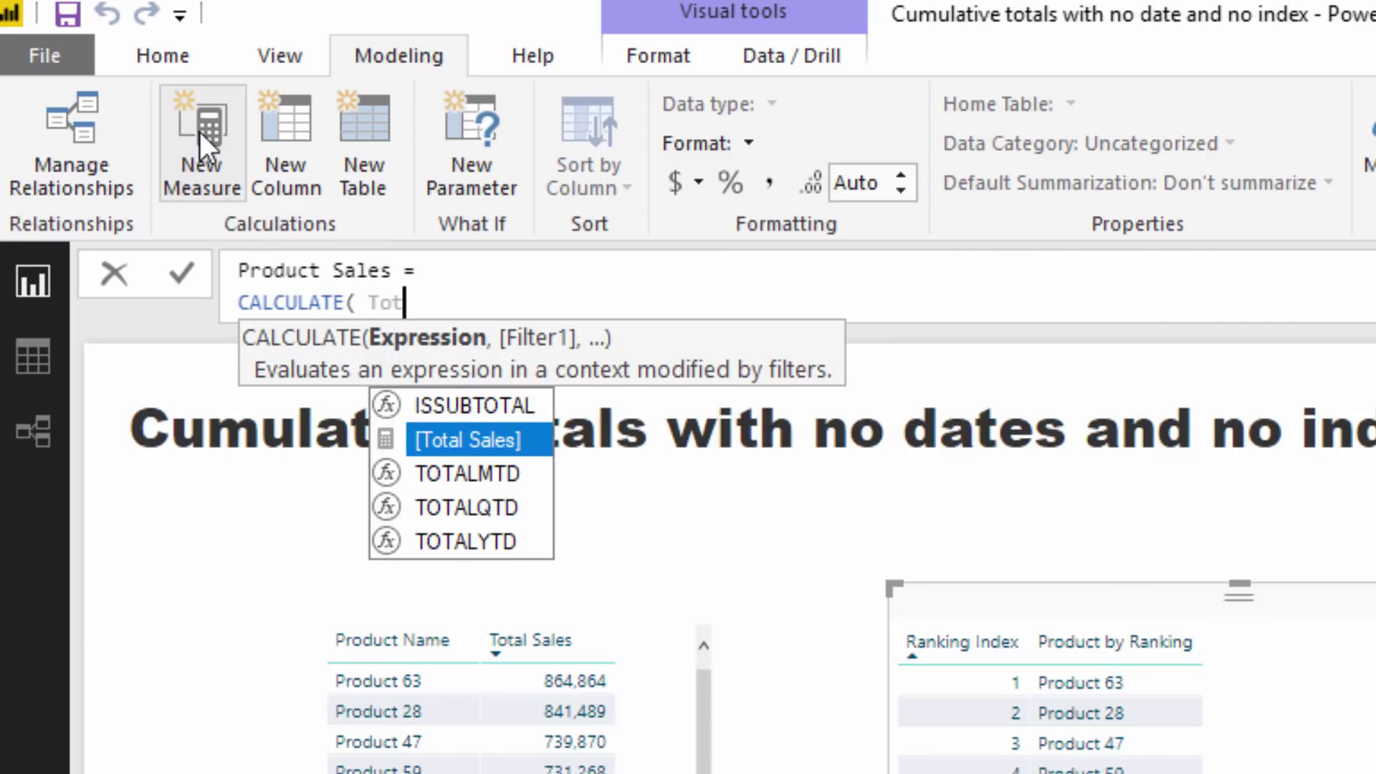
pyautogui.press('Tab')
pyautogui.write(',')
pyautogui.hotkey('shift', 'Return')
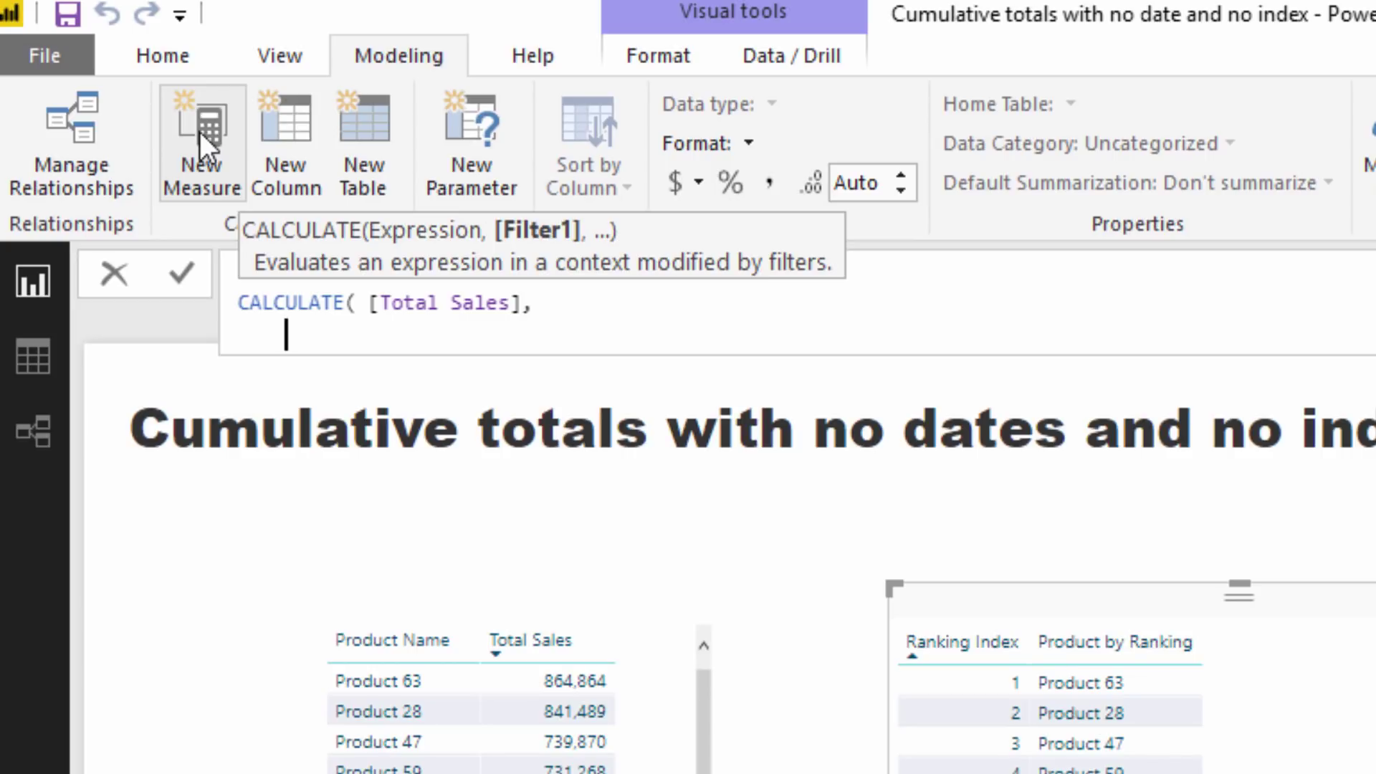
# Add FILTER(VALUES(Products[Product Name]) as the filter table argument
pyautogui.write('FILTER(')
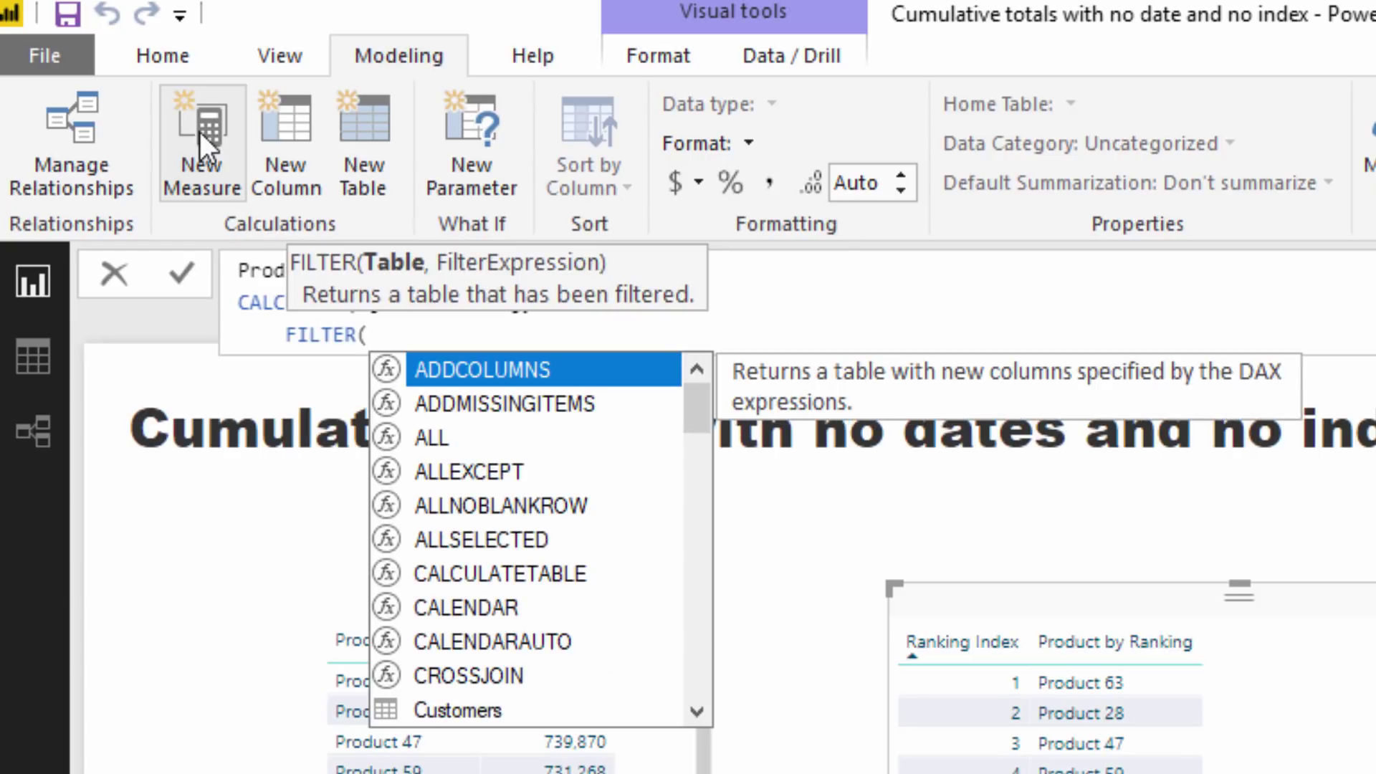
pyautogui.write(' VALUE')
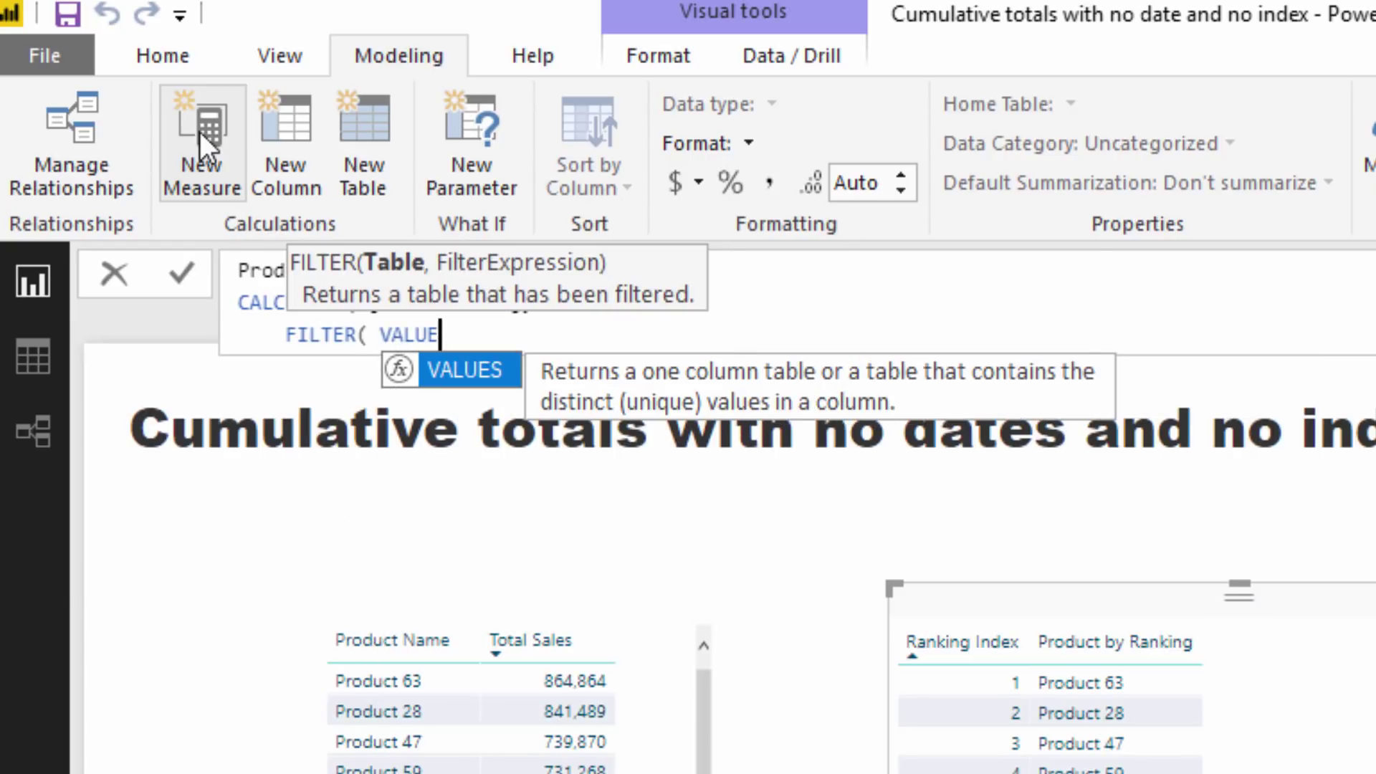
pyautogui.write('S( Pr')
pyautogui.press('BackSpace')
pyautogui.press('BackSpace')
pyautogui.press('BackSpace')
pyautogui.write('( Prod')
pyautogui.press('Down')
pyautogui.press('Down')
pyautogui.press('Down')
pyautogui.press('Down')
pyautogui.press('Down')
pyautogui.press('Down')
pyautogui.press('Down')
pyautogui.press('Tab')
pyautogui.write('),')
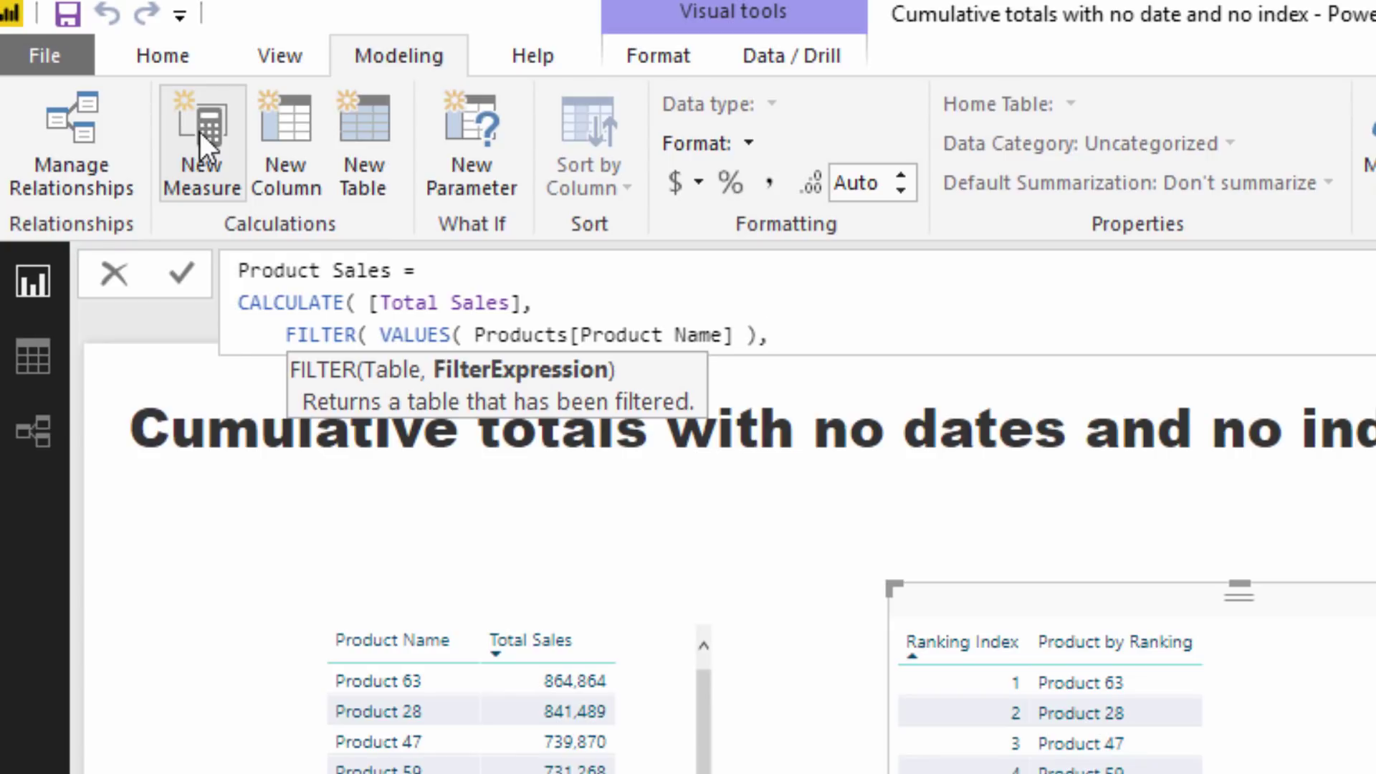
# Add the condition Products[Product Name] = [Product by Ranking] and close the formula
pyautogui.hotkey('shift', 'Return')
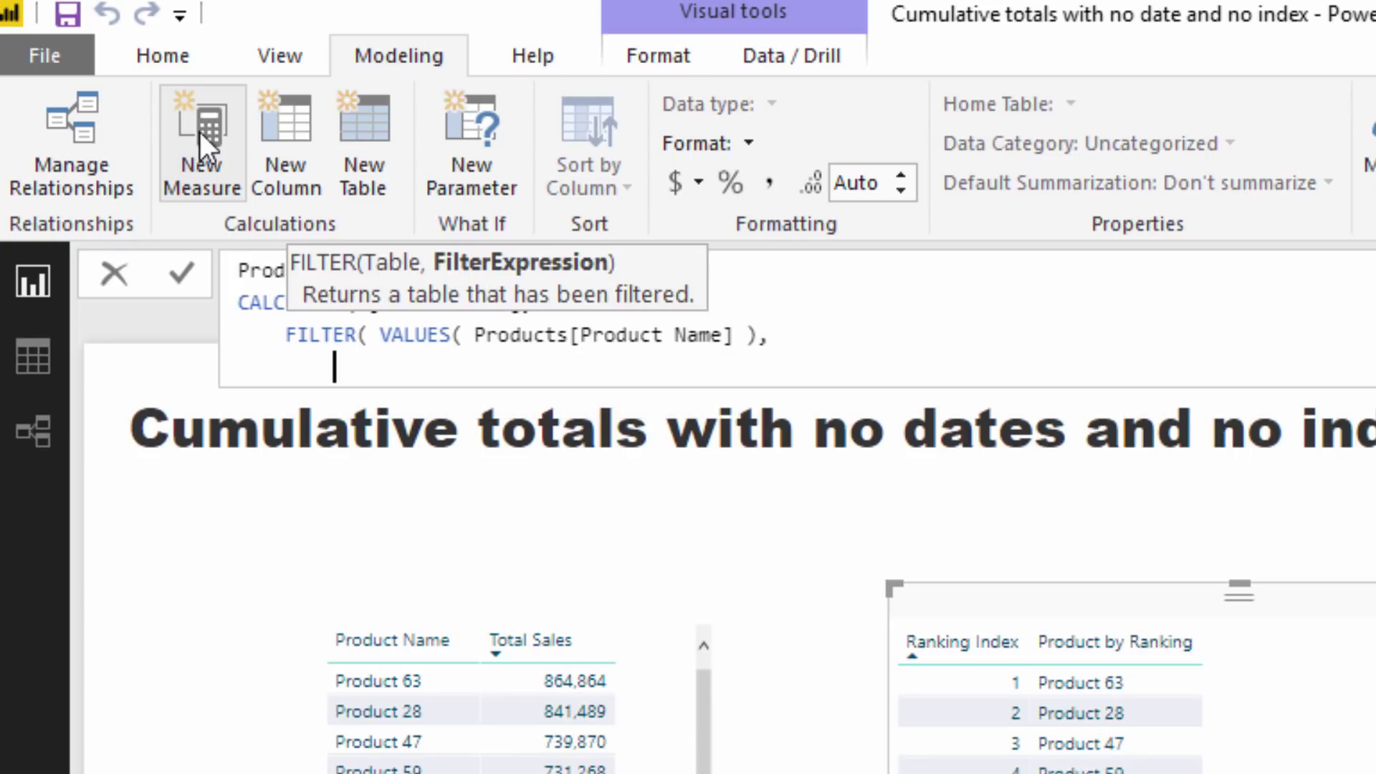
pyautogui.write('Pr')
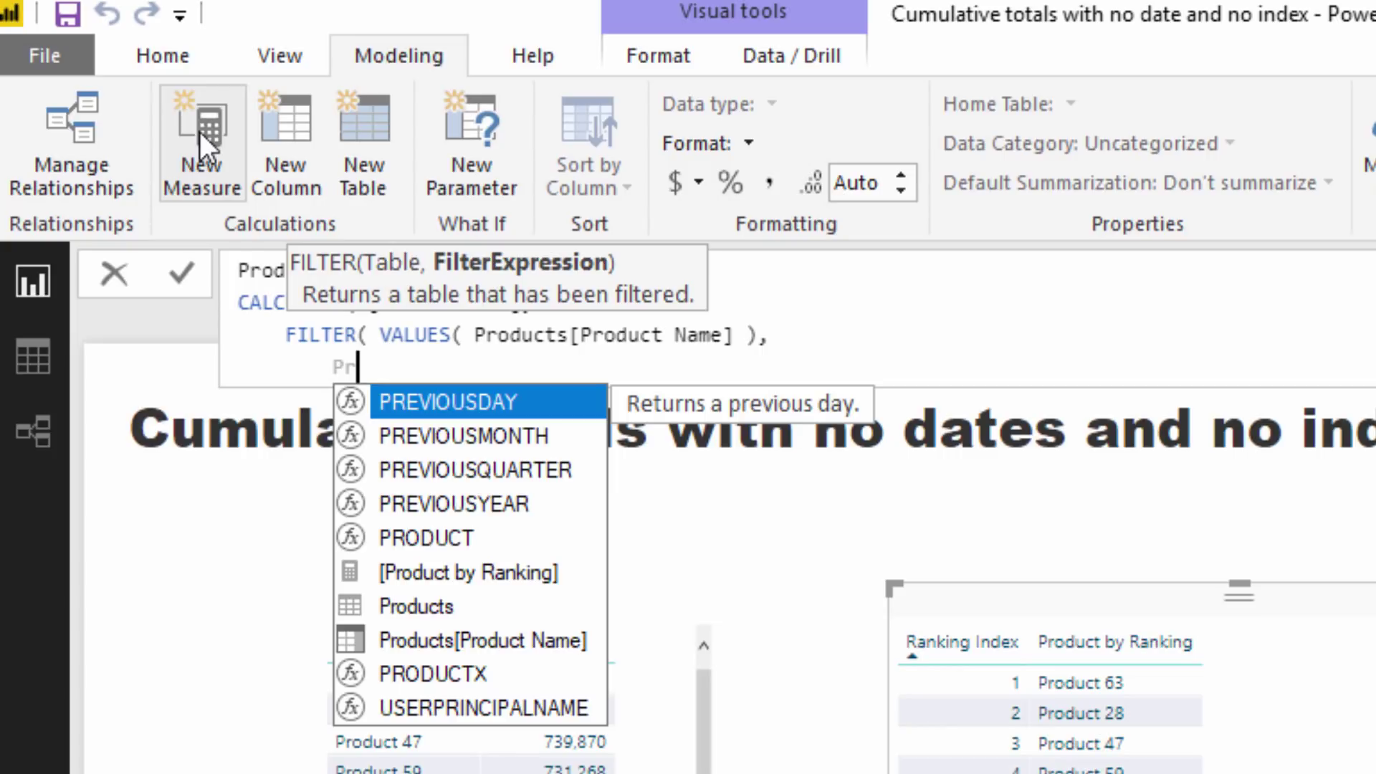
pyautogui.write('odu')
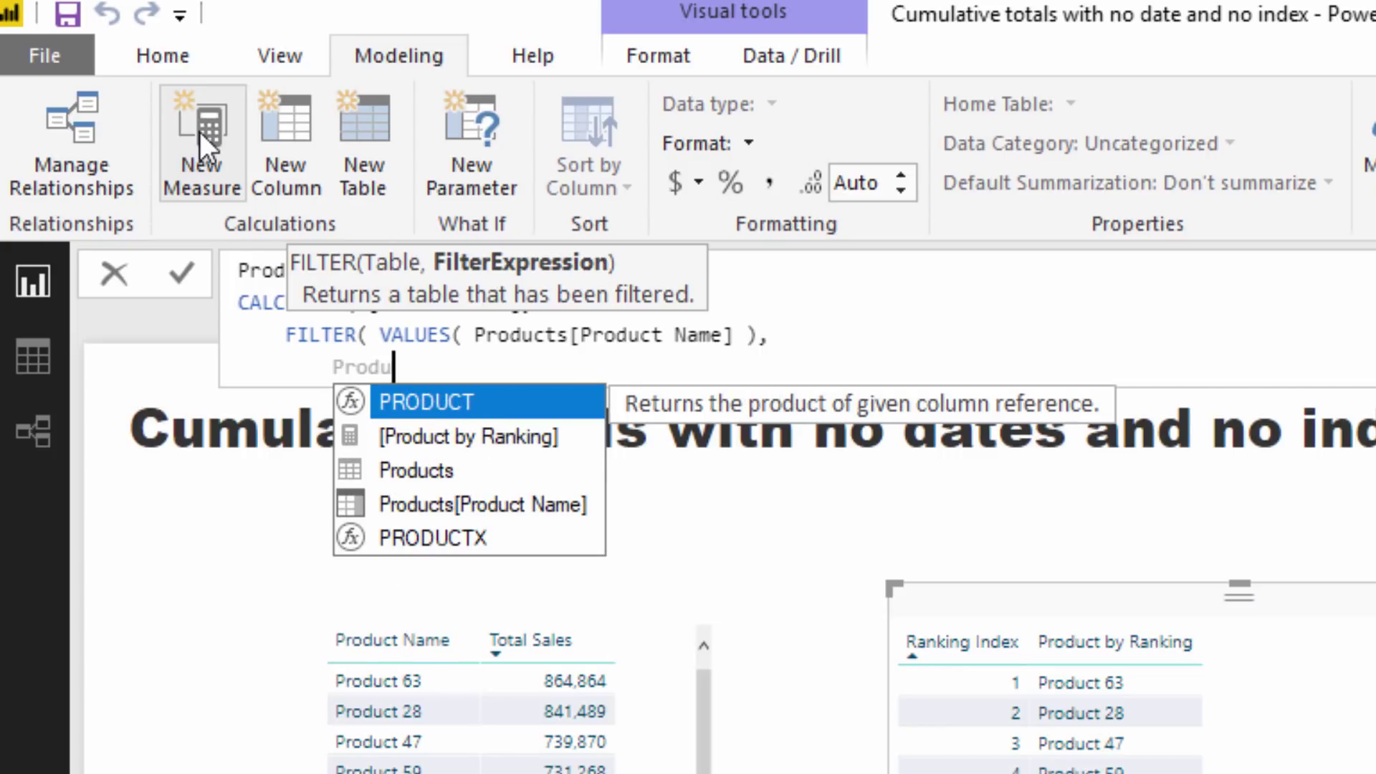
pyautogui.press('Down')
pyautogui.press('Down')
pyautogui.press('Down')
pyautogui.press('Tab')
pyautogui.write('= ')
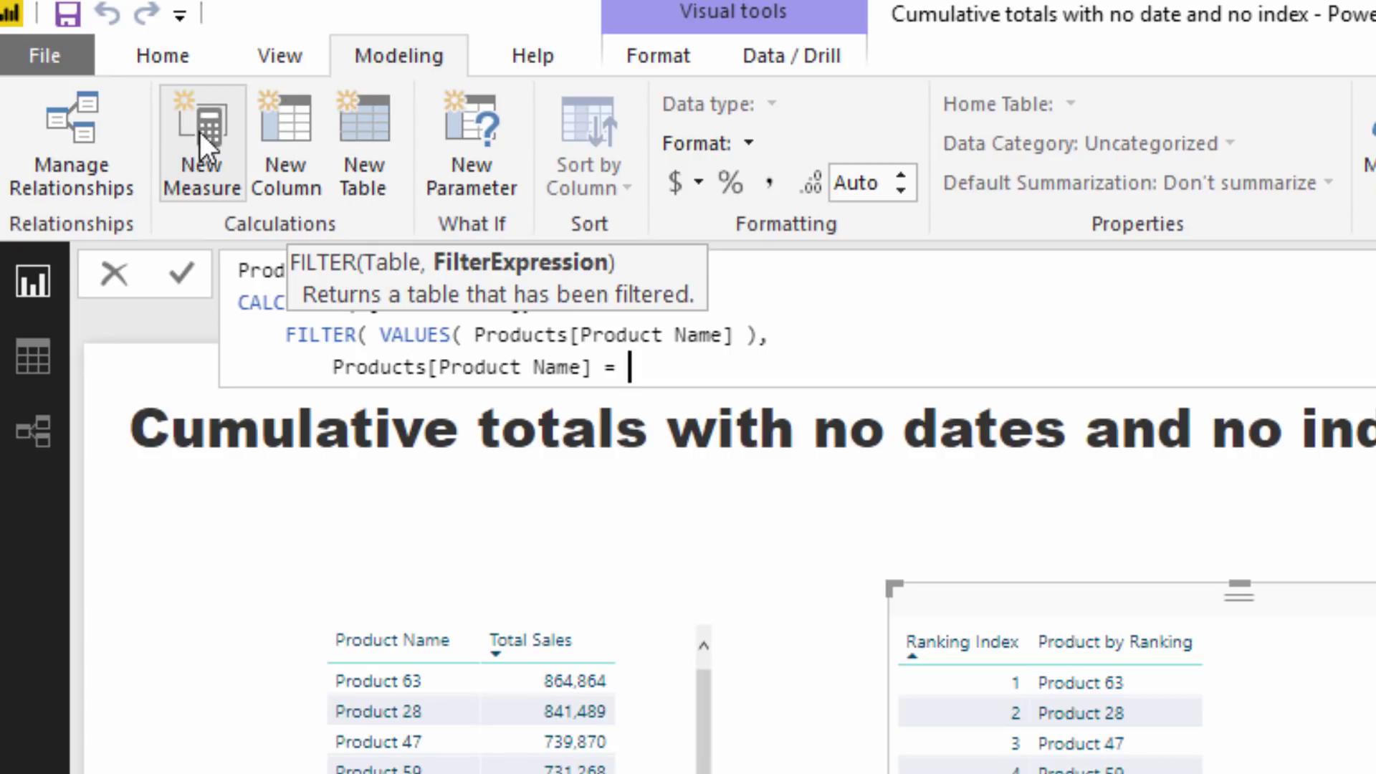
pyautogui.write('Ro')
pyautogui.press('BackSpace')
pyautogui.press('BackSpace')
pyautogui.write('Pro')
pyautogui.press('Down')
pyautogui.press('Tab')
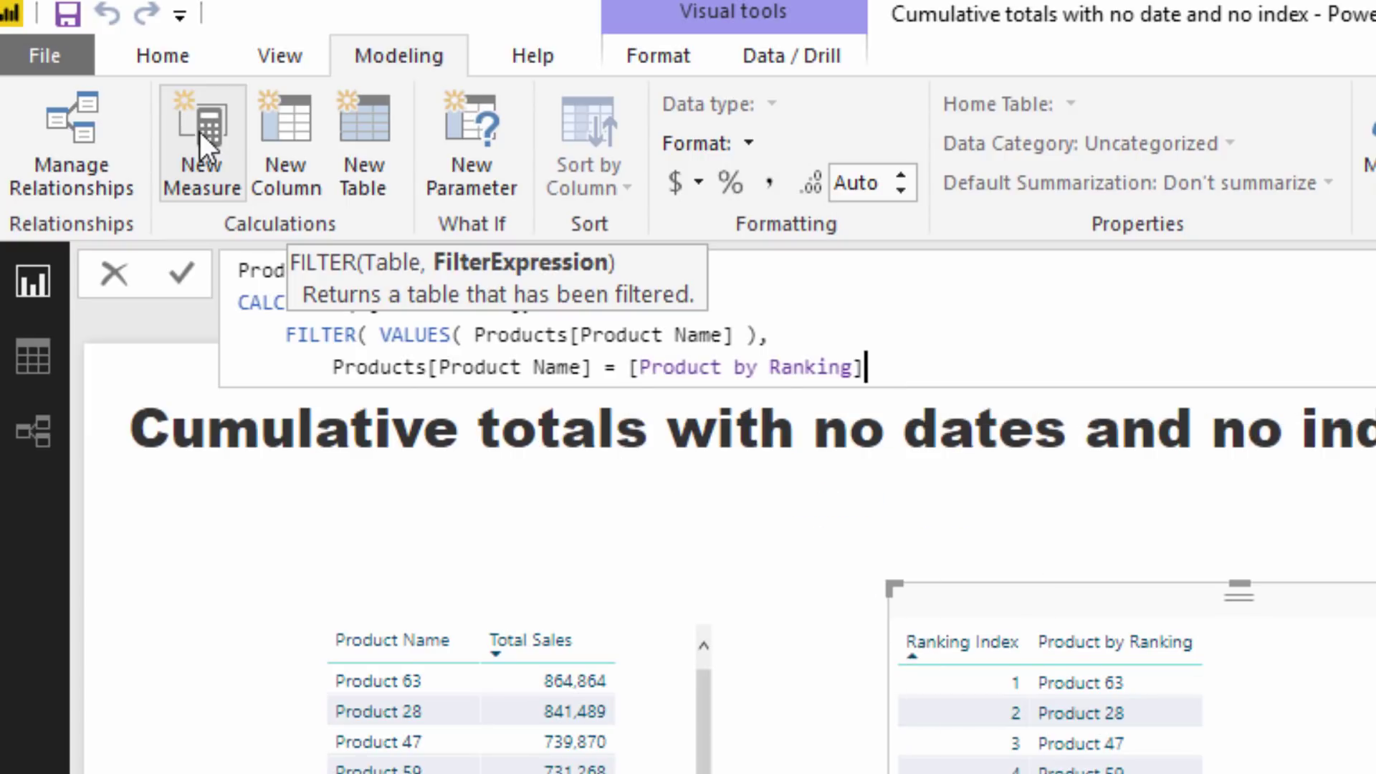
pyautogui.write(')')
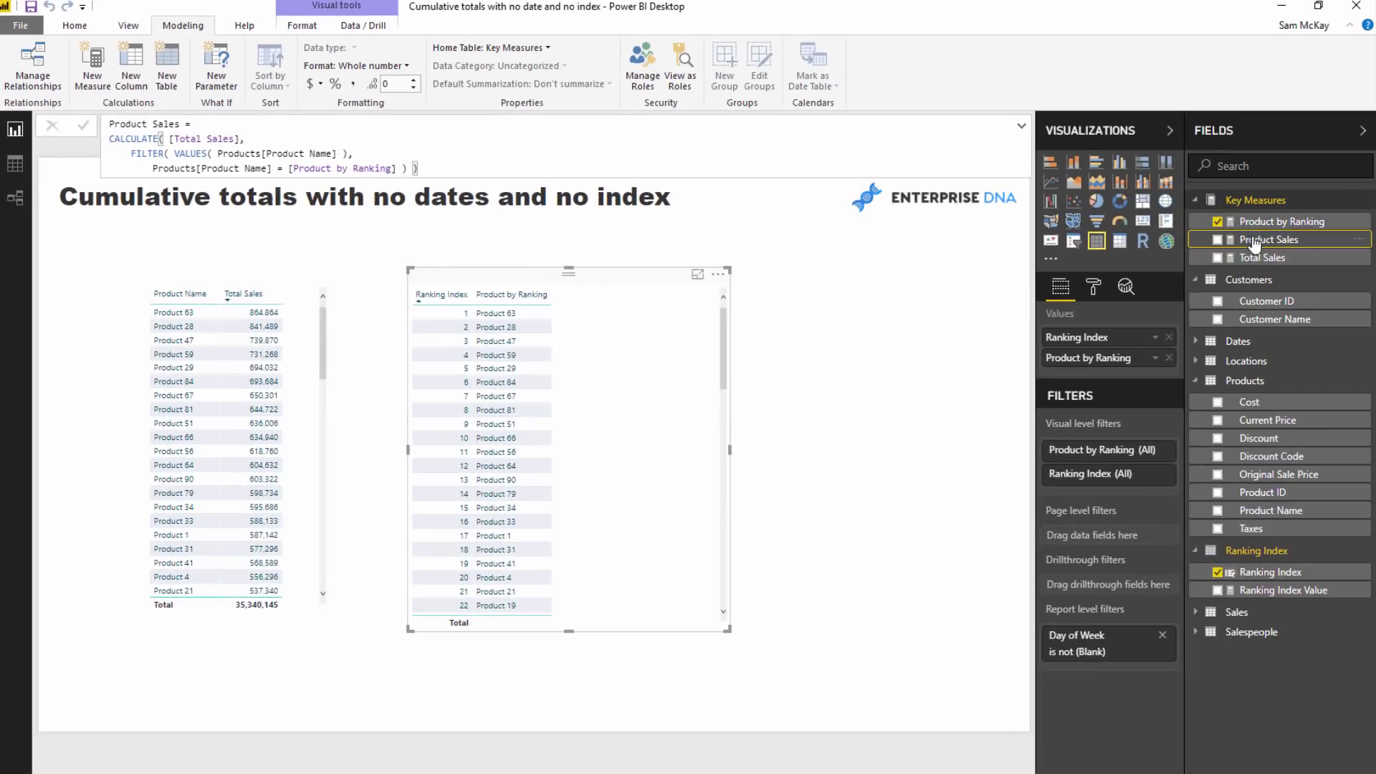
# Add Product Sales to the ranking table and format it with thousands separators
pyautogui.moveTo(1254, 244); pyautogui.dragTo(639, 430)
pyautogui.click(1262, 257)
pyautogui.click(1268, 240)
pyautogui.click(352, 84)
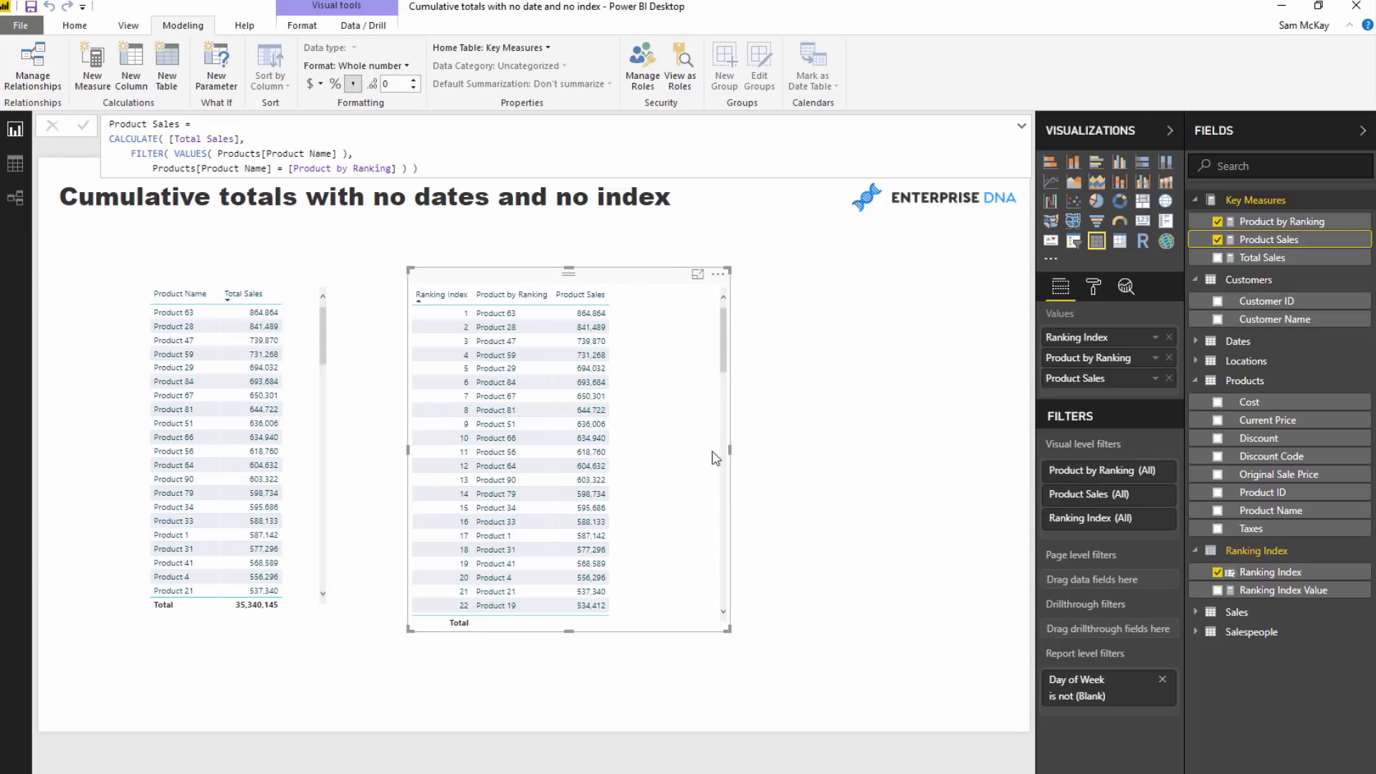
# Widen the ranking table to fit the new Product Sales column
pyautogui.moveTo(731, 452); pyautogui.dragTo(839, 461)
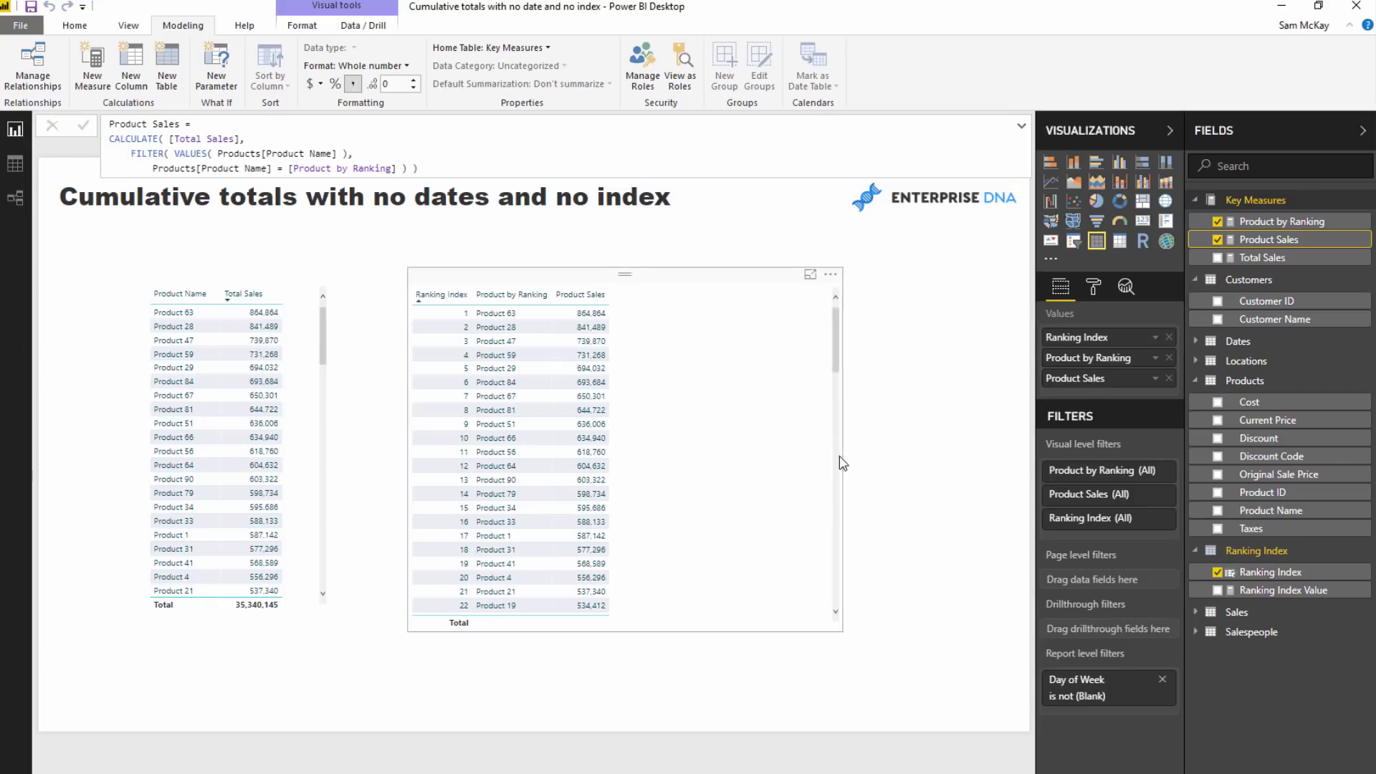
pyautogui.click(844, 461)
pyautogui.click(694, 288)
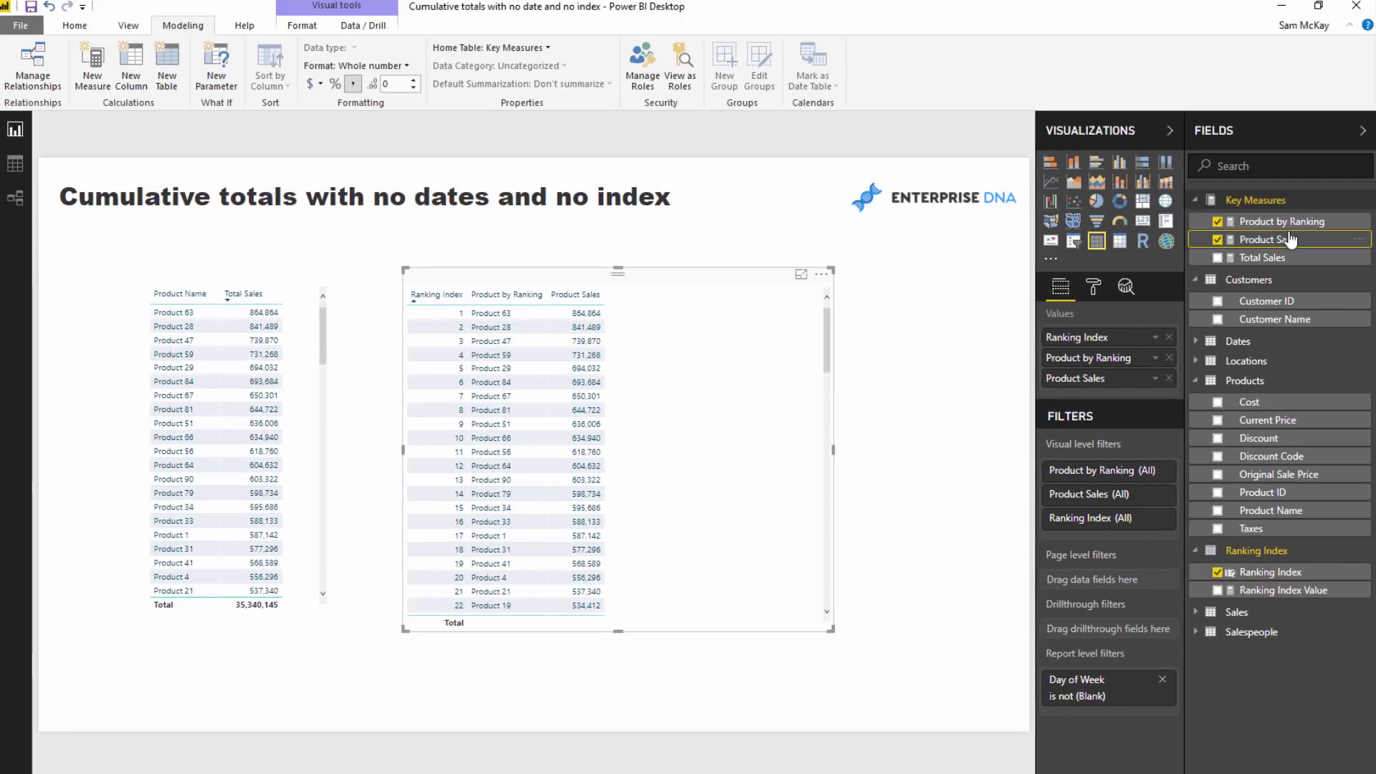
pyautogui.click(1287, 240)
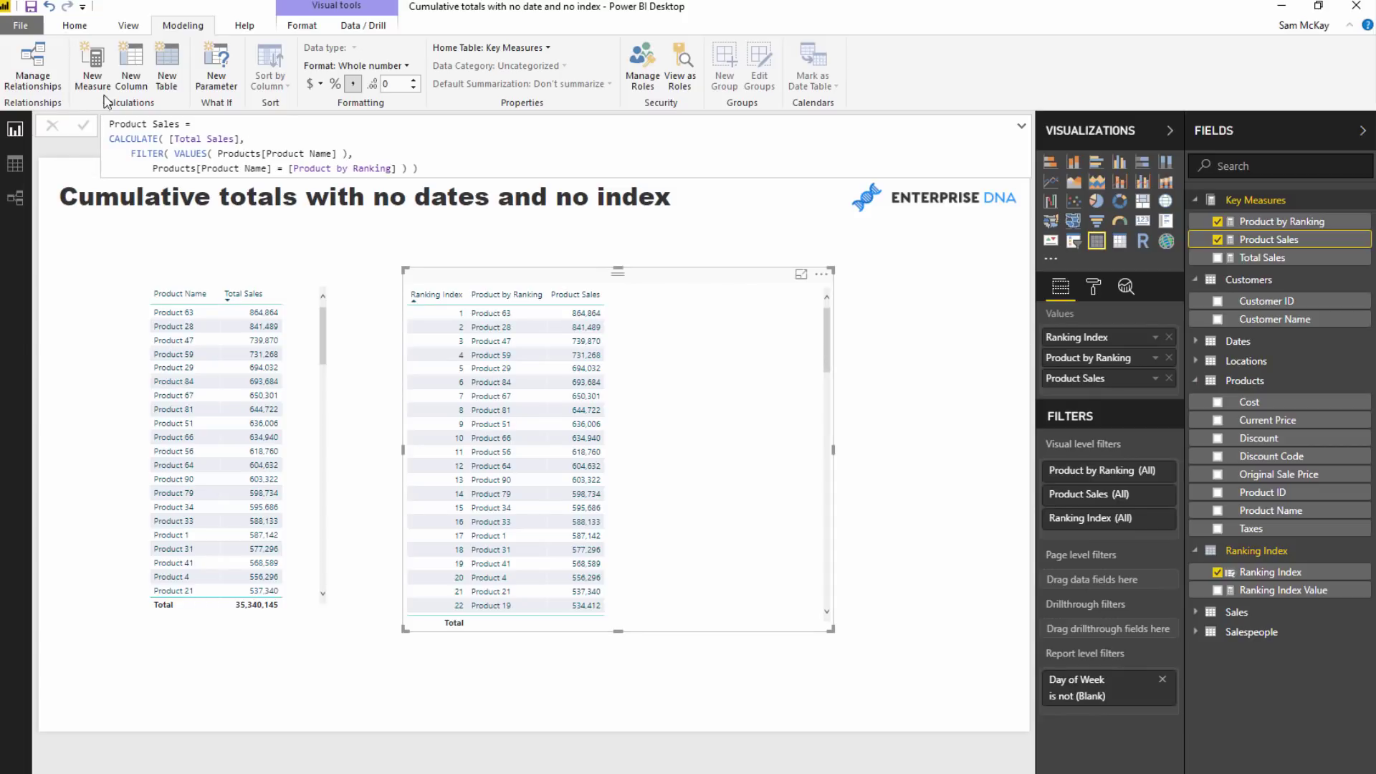
# Start a new measure named Cumulative Product Sales
pyautogui.click(86, 74)
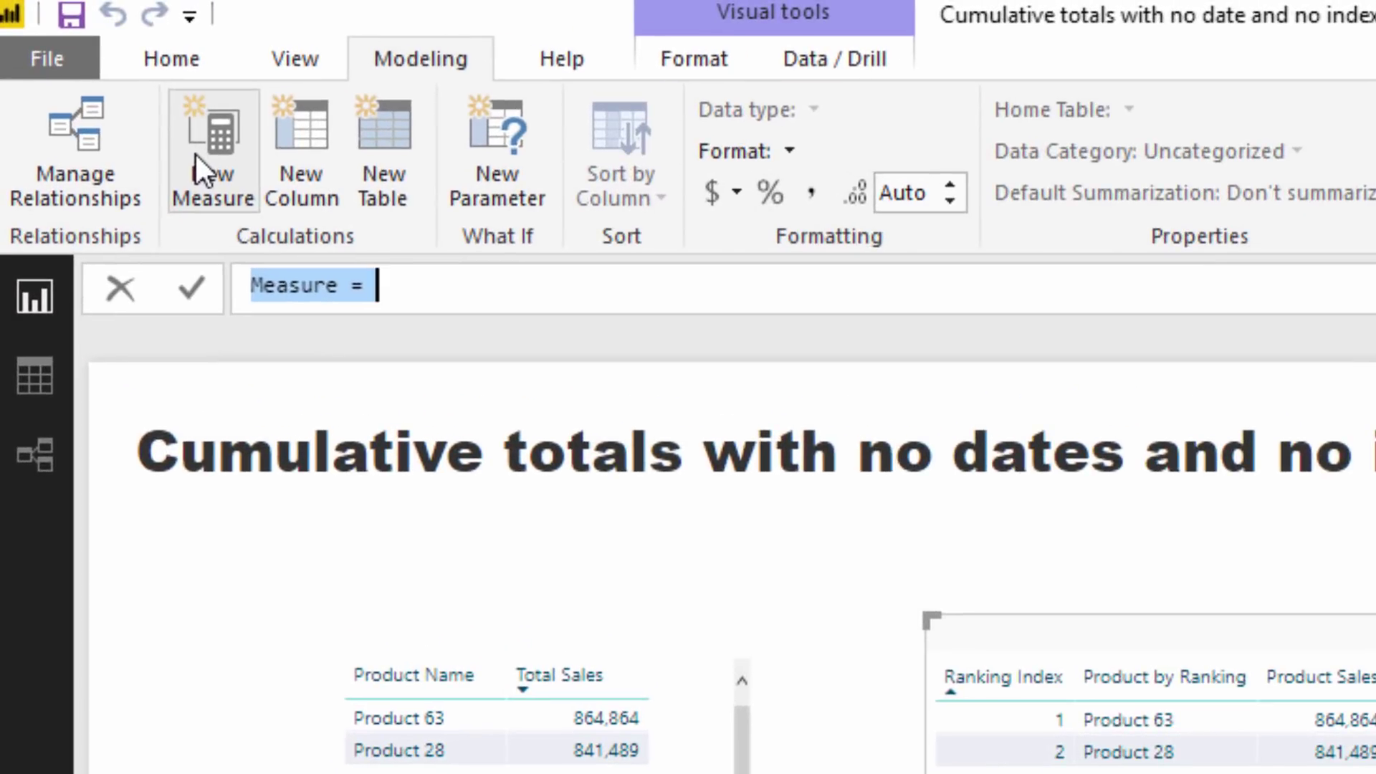
pyautogui.write('P')
pyautogui.press('BackSpace')
pyautogui.write('Cumulative Product Sales =')
pyautogui.hotkey('shift', 'Return')
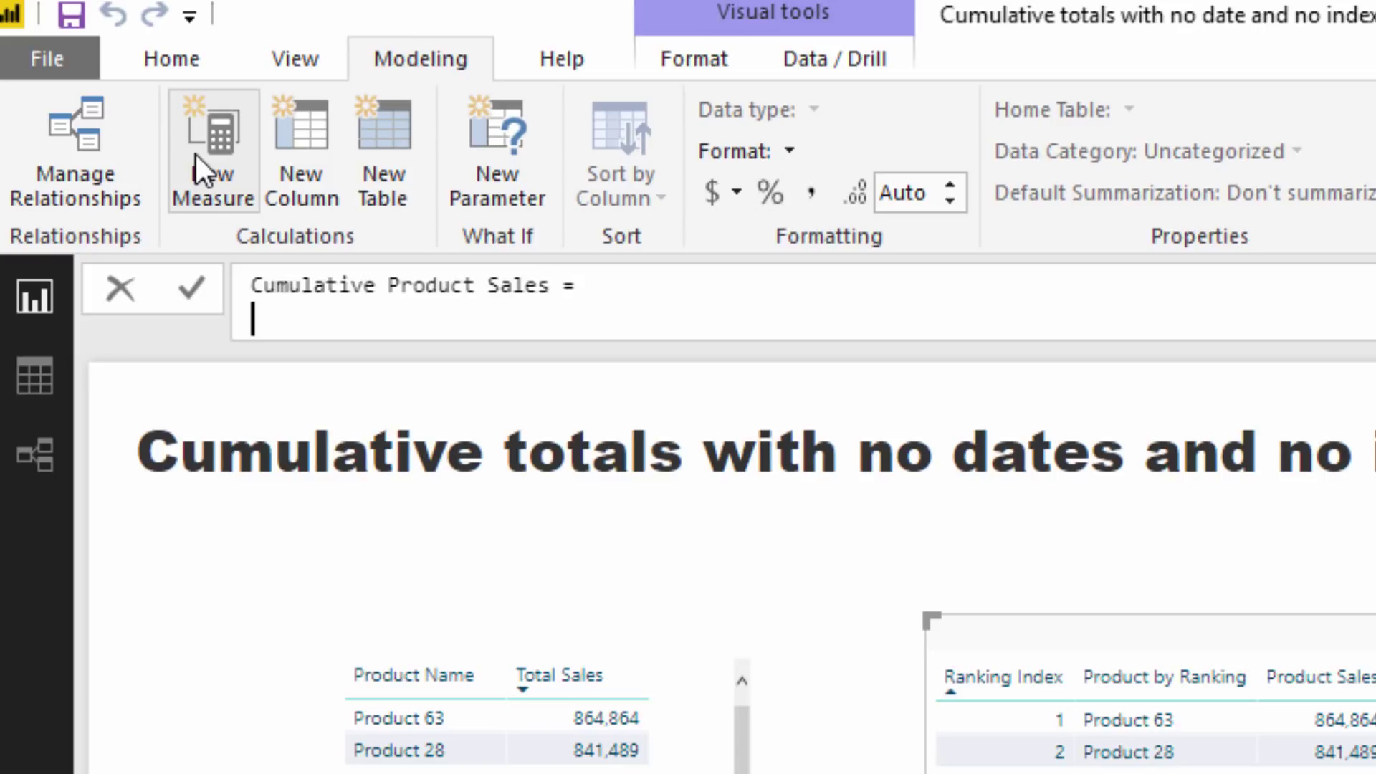
# Define VAR IndexRank = [Ranking Index Value] followed by a RETURN line
pyautogui.write('VAR')
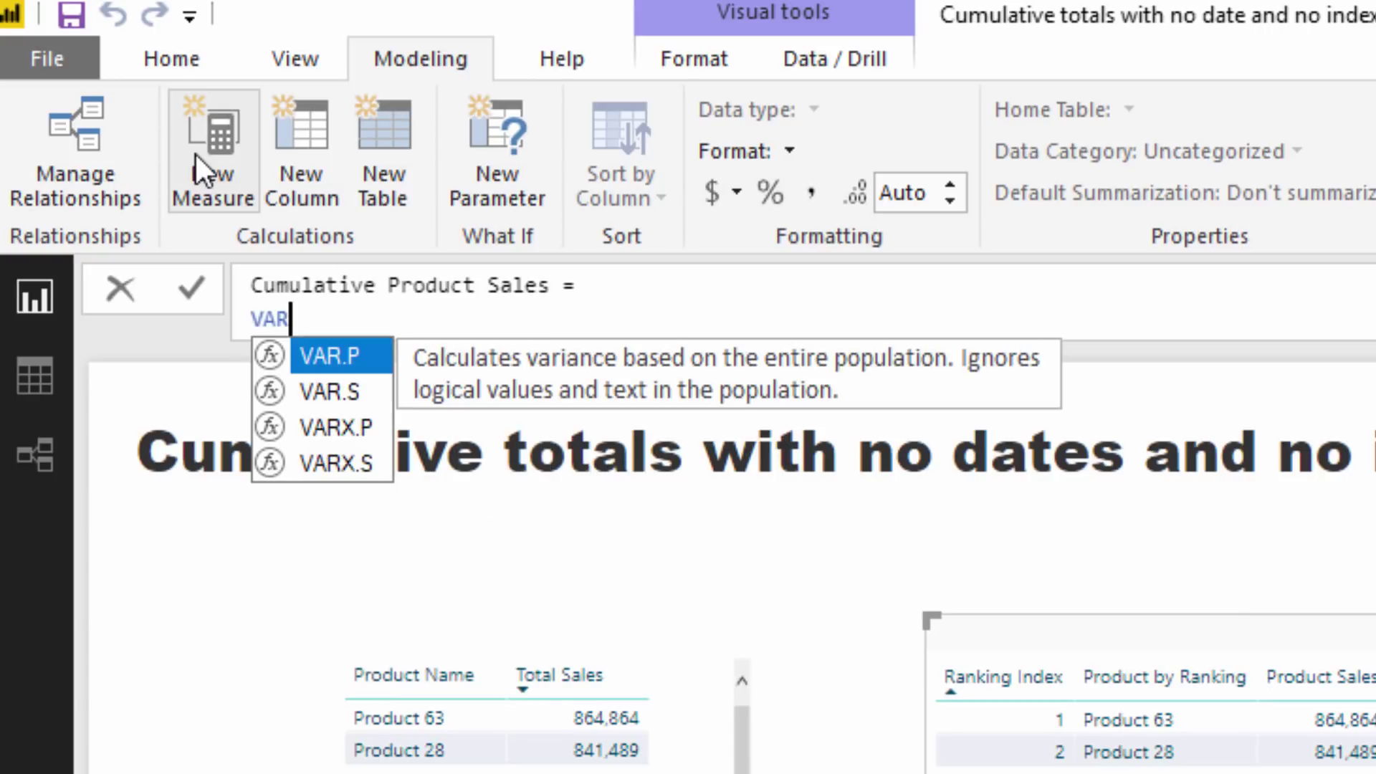
pyautogui.write(' IndexRank = ')
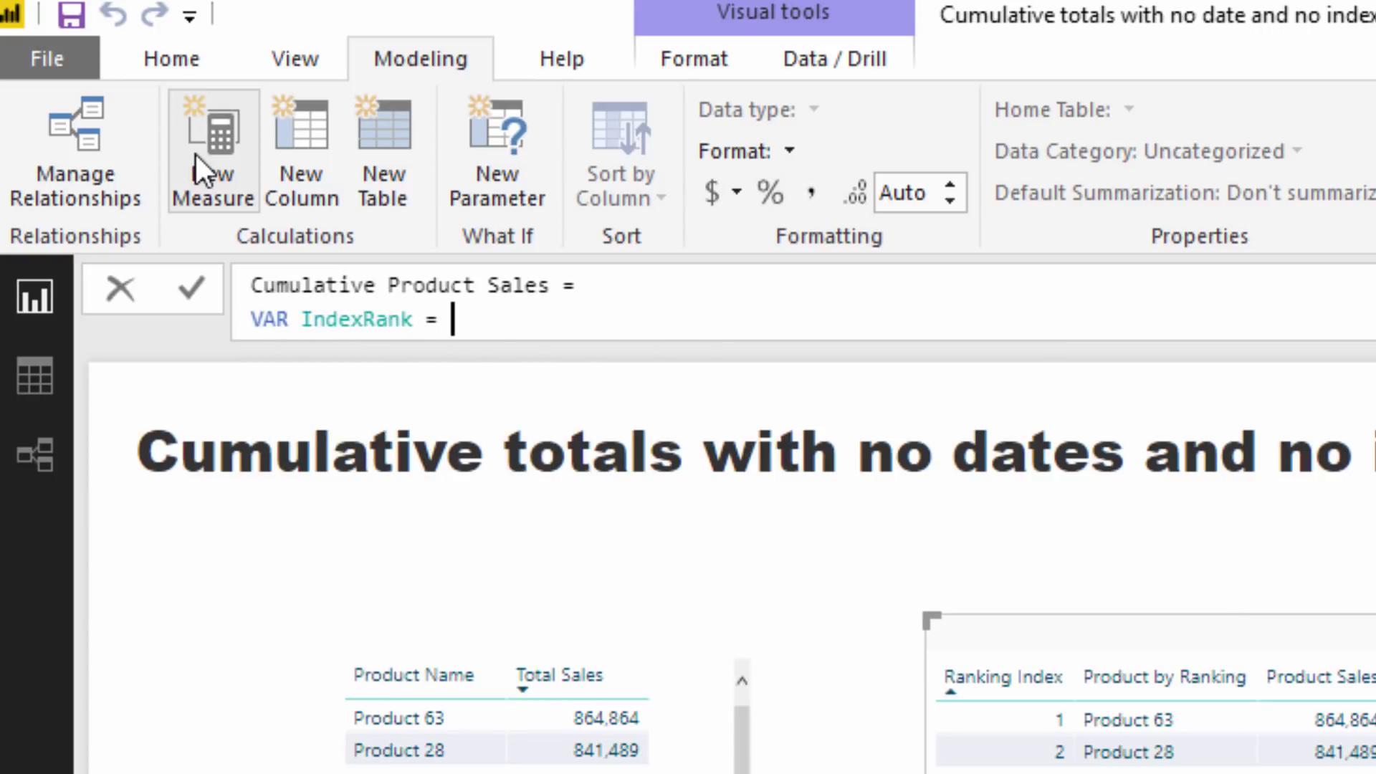
pyautogui.write('Rank')
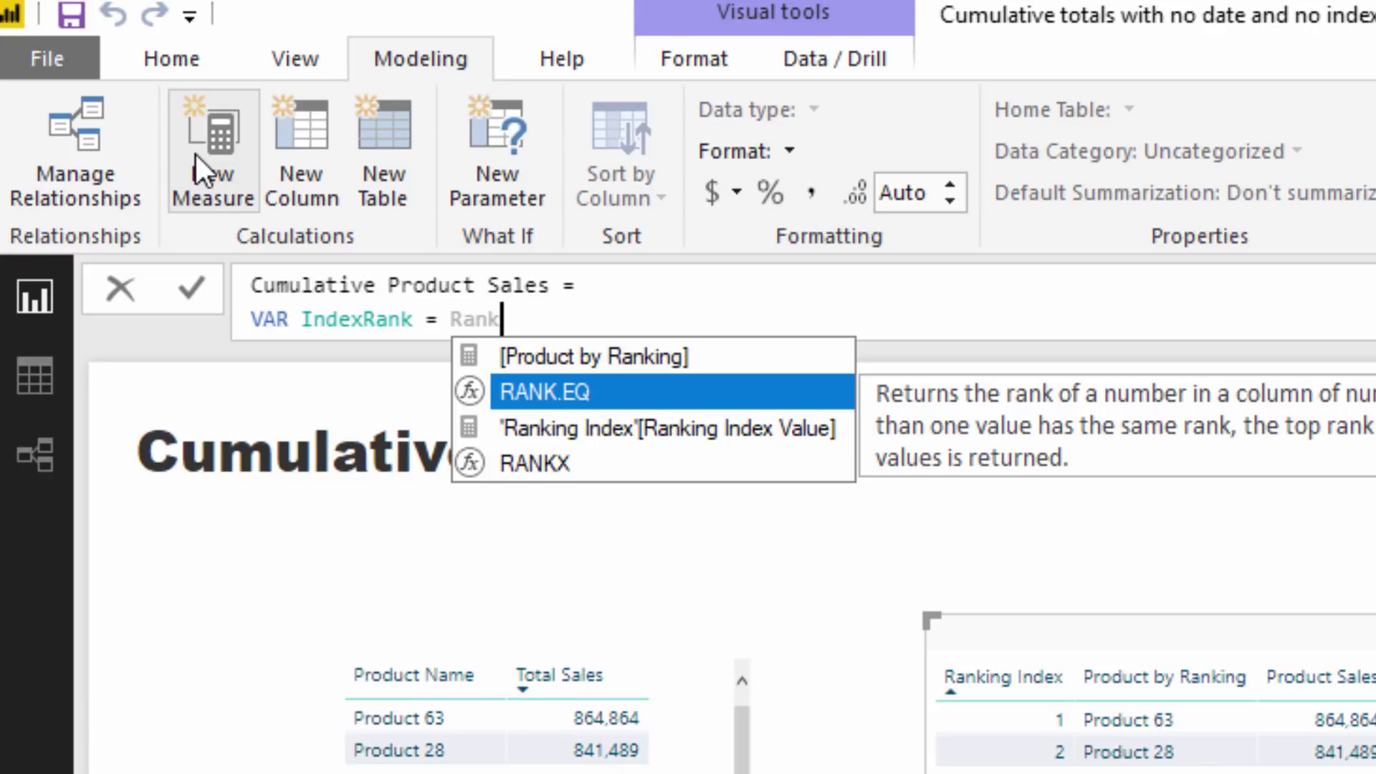
pyautogui.press('Down')
pyautogui.press('Tab')
pyautogui.click(631, 316)
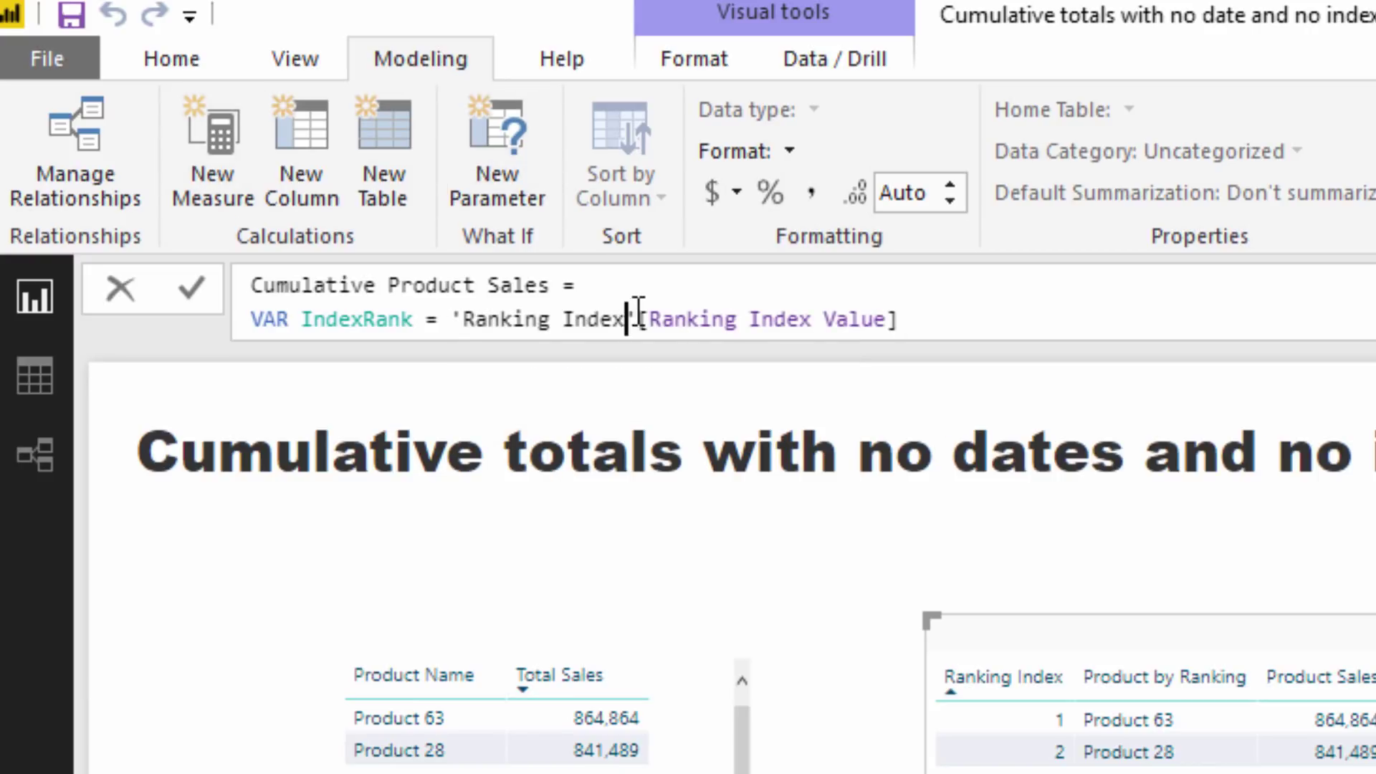
pyautogui.moveTo(636, 317); pyautogui.dragTo(451, 328)
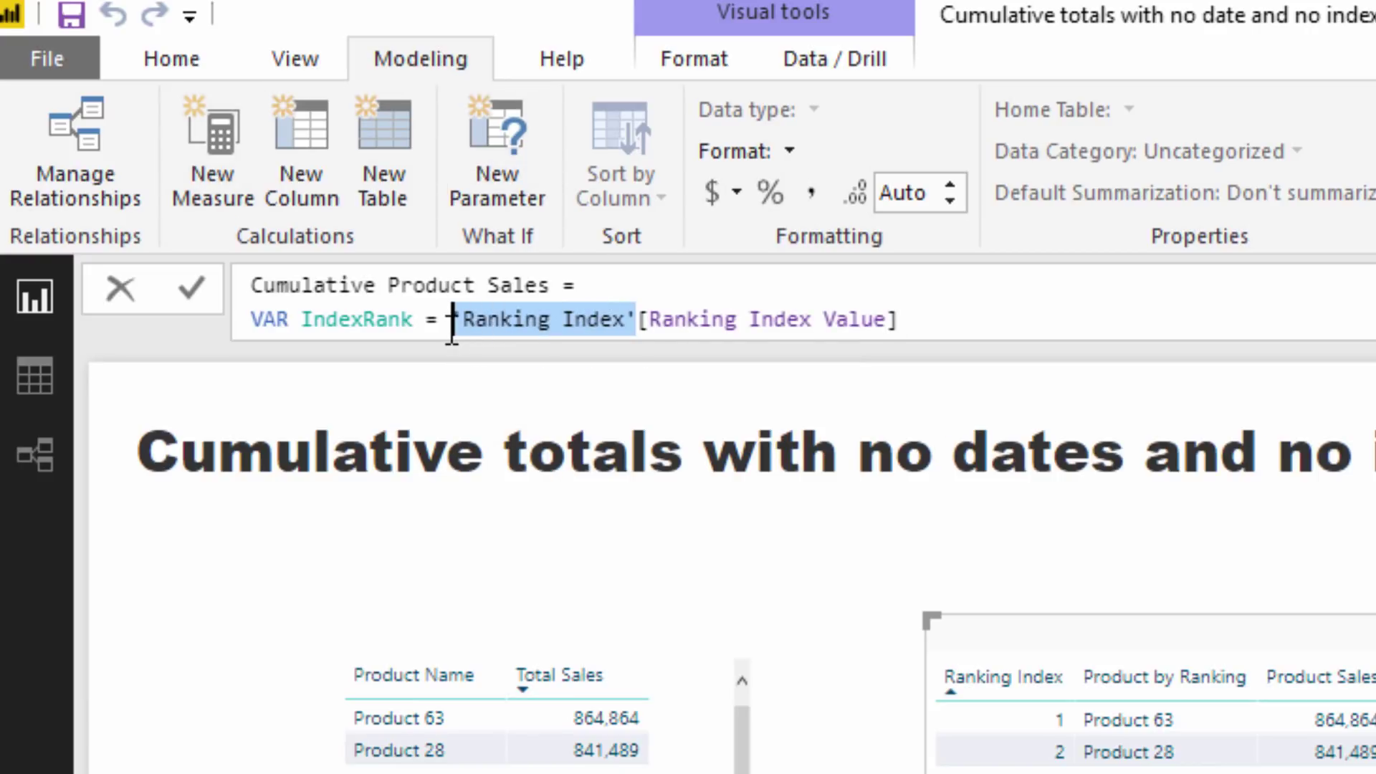
pyautogui.press('BackSpace')
pyautogui.click(770, 319)
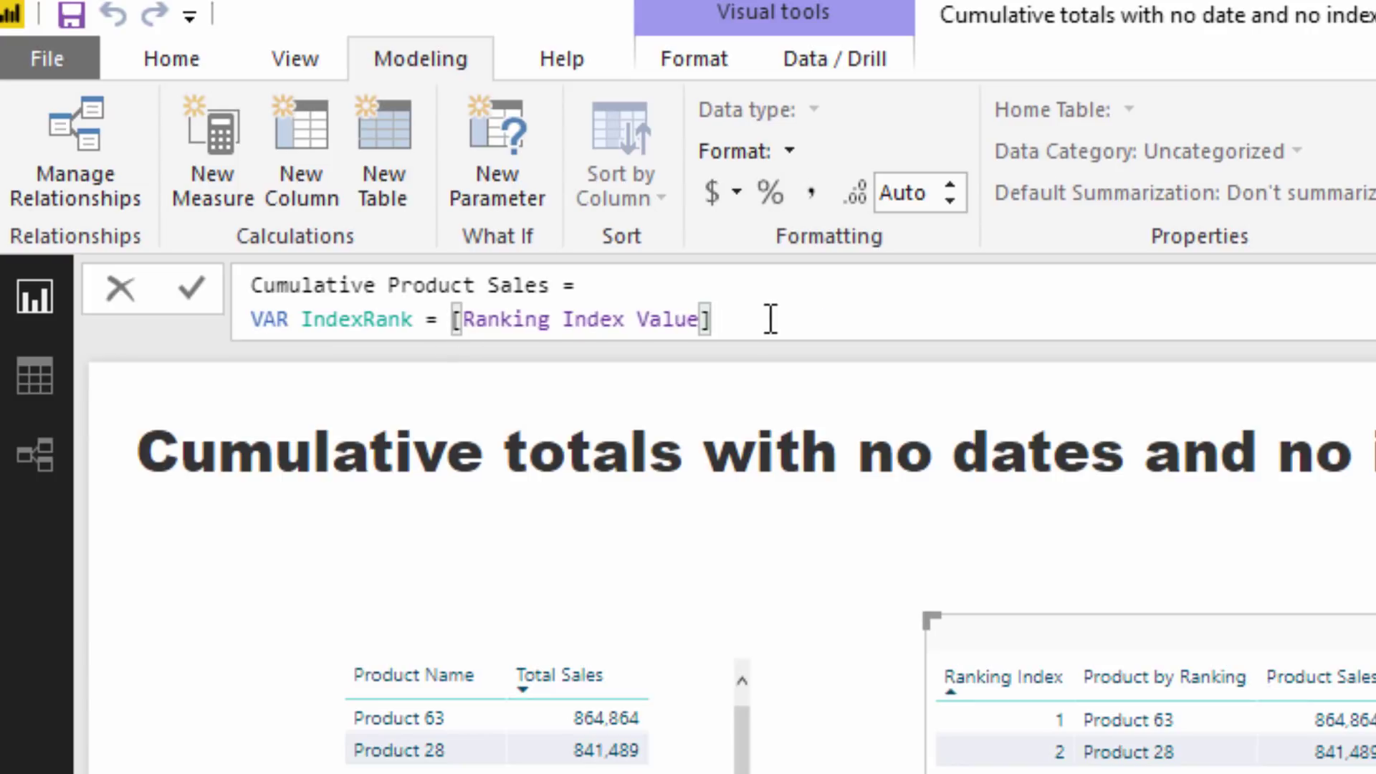
pyautogui.hotkey('shift', 'Return')
pyautogui.hotkey('shift', 'Return')
pyautogui.write('RETURN')
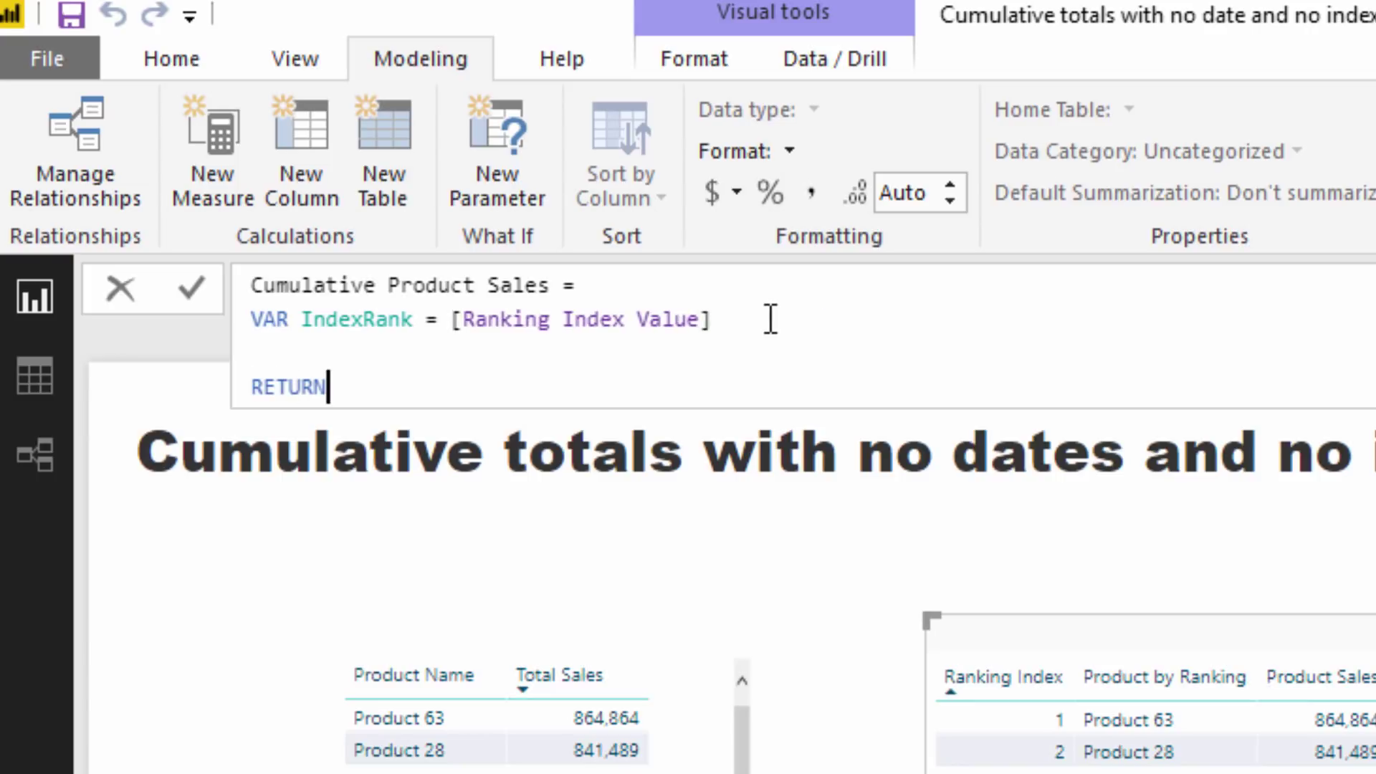
pyautogui.hotkey('shift', 'Return')
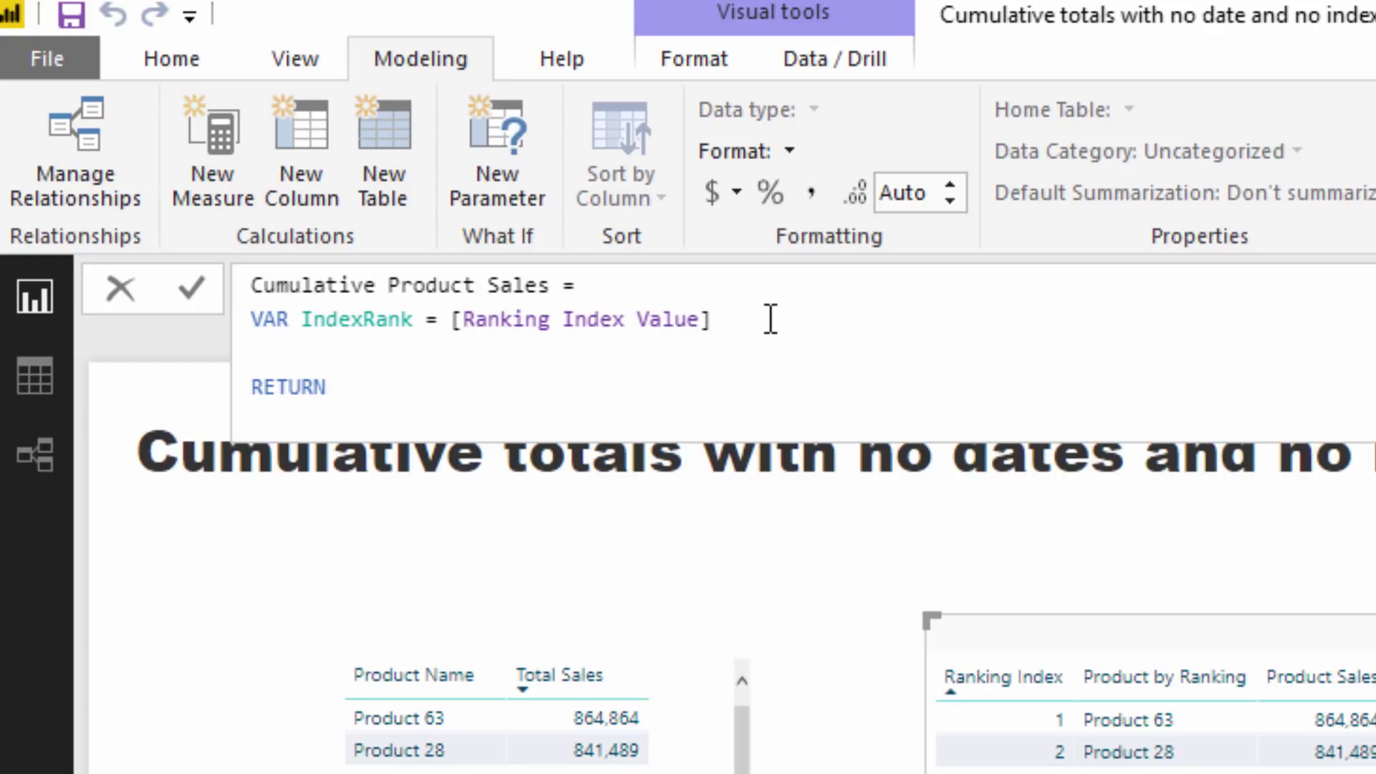
# Begin the RETURN expression with SUMX( FILTER( SUMMARIZE(
pyautogui.write('SUMX(')
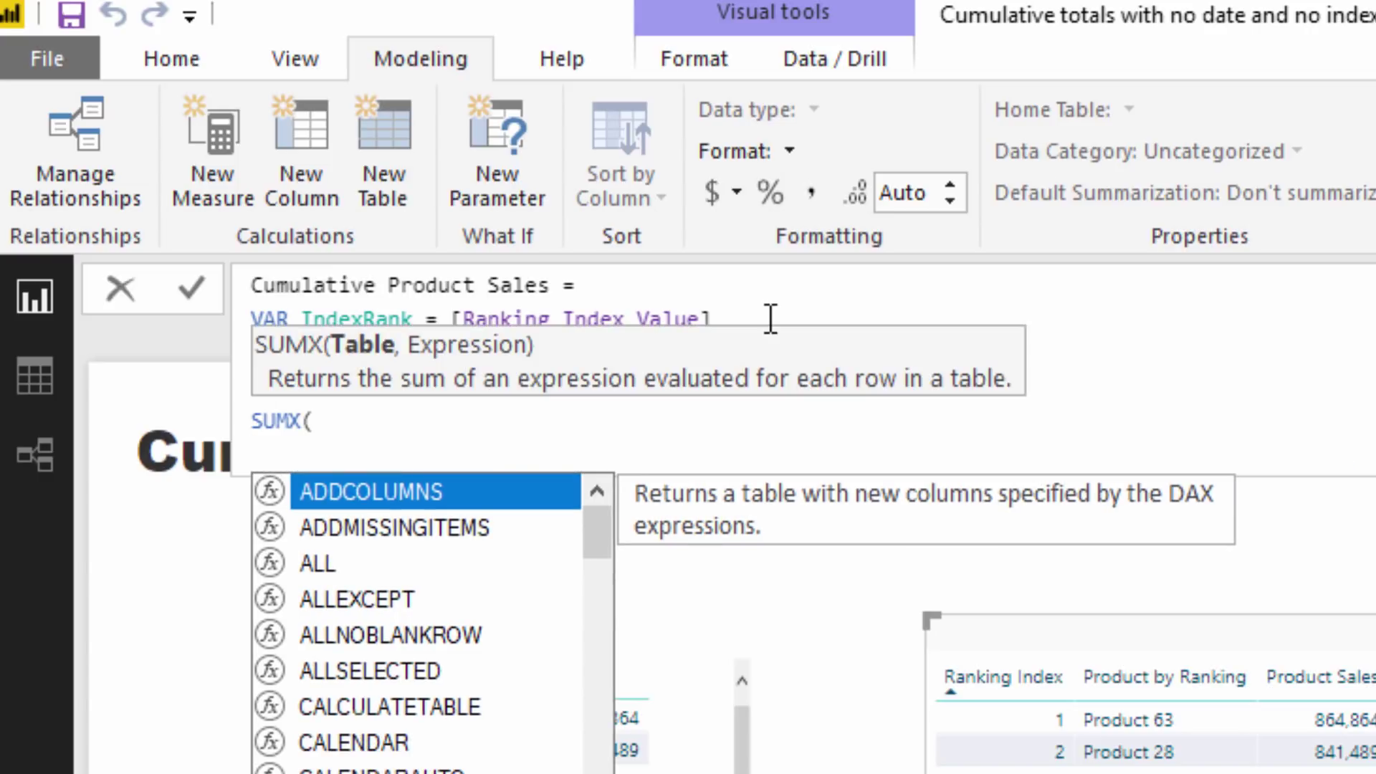
pyautogui.press('Escape')
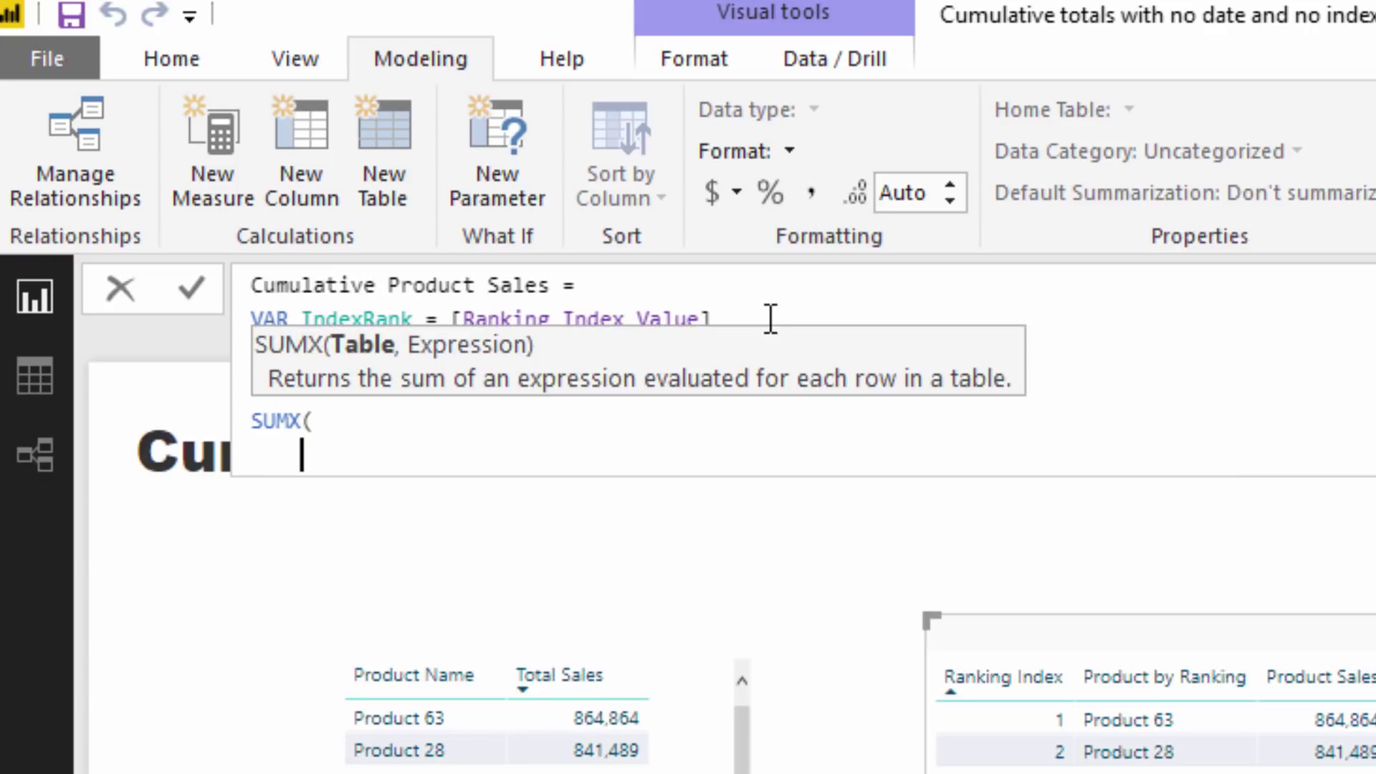
pyautogui.press('BackSpace')
pyautogui.press('BackSpace')
pyautogui.press('BackSpace')
pyautogui.press('BackSpace')
pyautogui.press('BackSpace')
pyautogui.write('FILTER(')
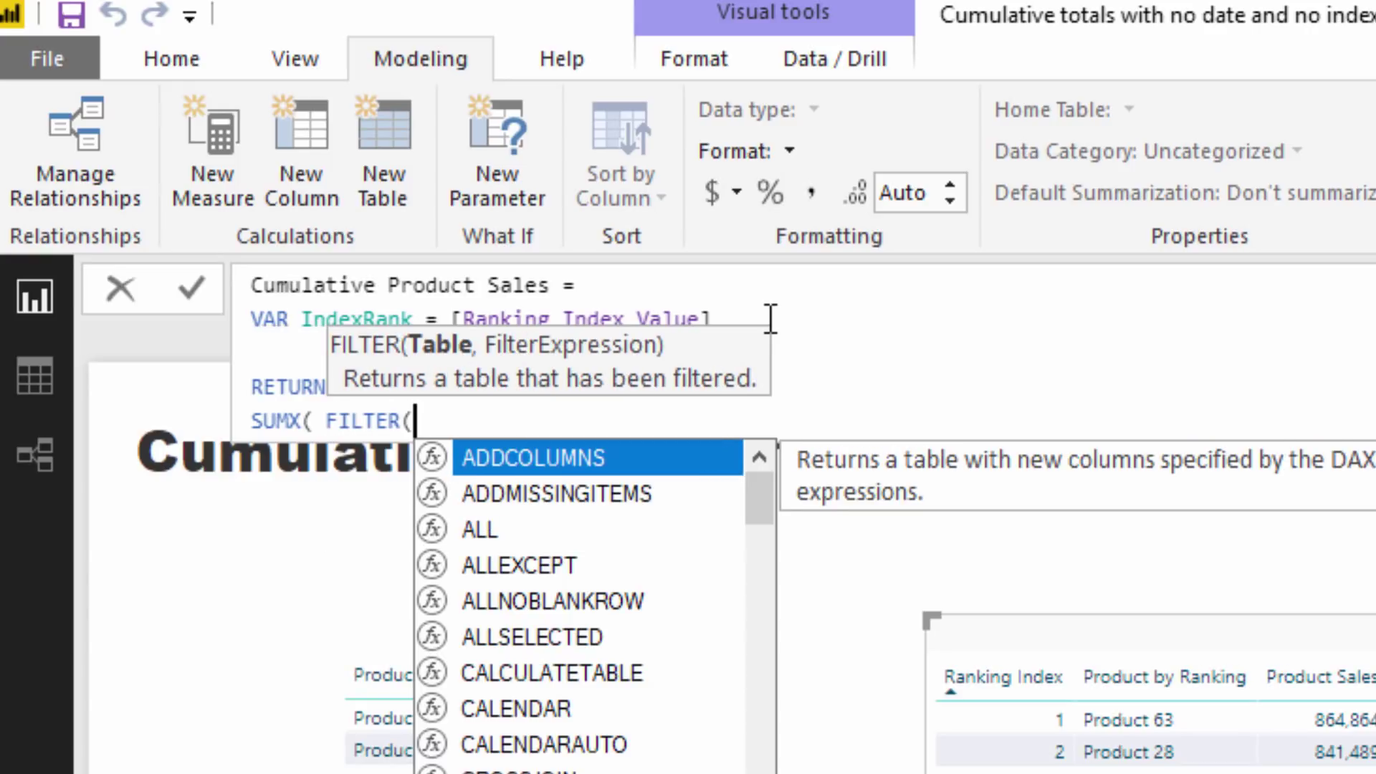
pyautogui.hotkey('shift', 'Return')
pyautogui.write('SUMM')
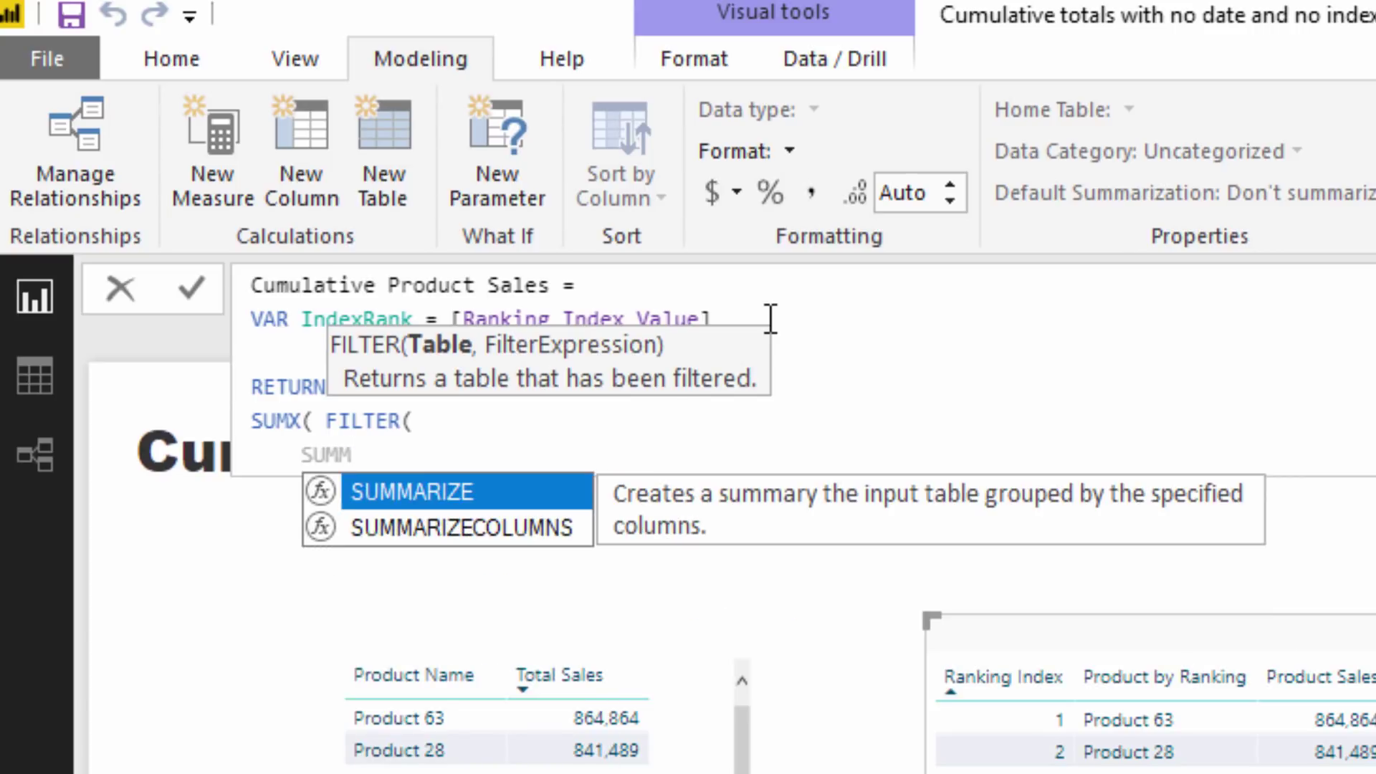
pyautogui.press('Tab')
# Summarize the Products table grouped by Products[Product Name]
pyautogui.write('Pr')
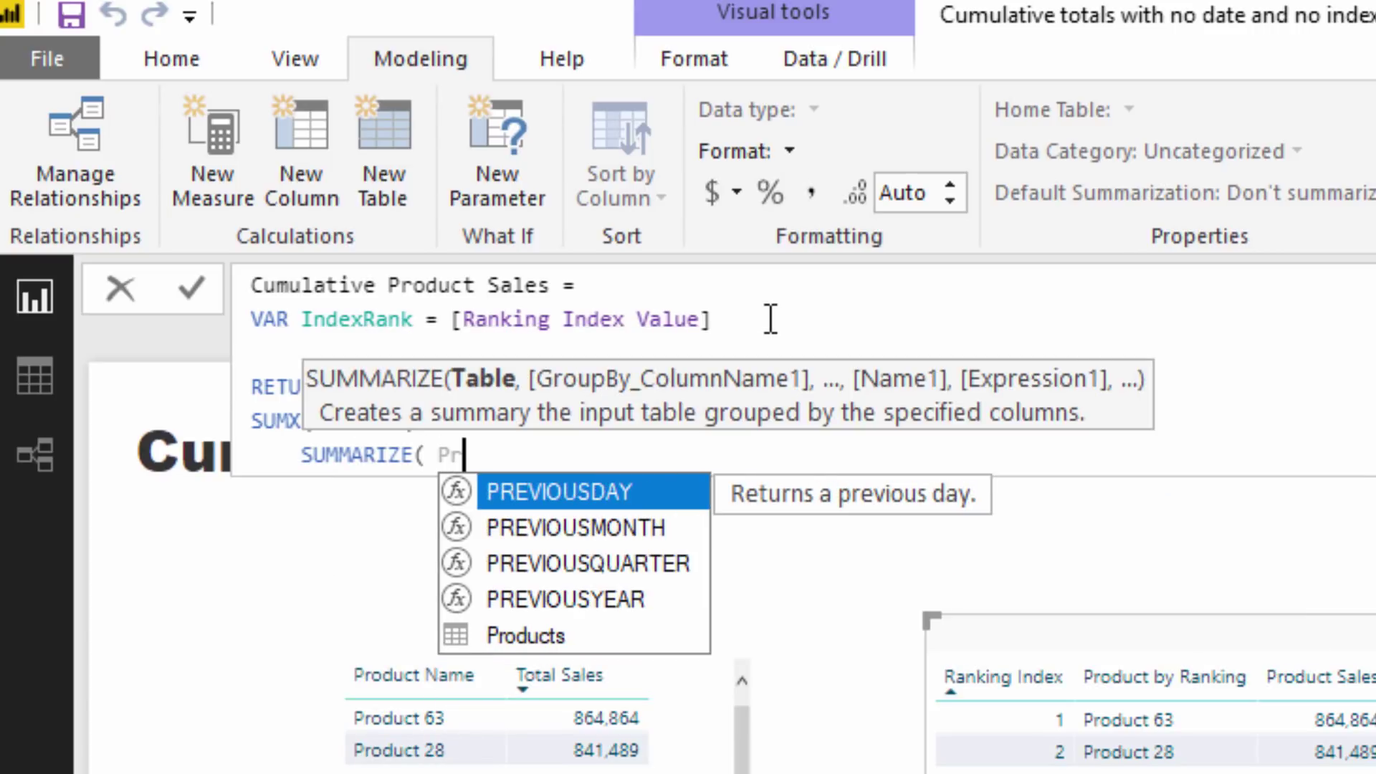
pyautogui.press('Down')
pyautogui.press('Down')
pyautogui.press('Down')
pyautogui.press('Down')
pyautogui.press('Tab')
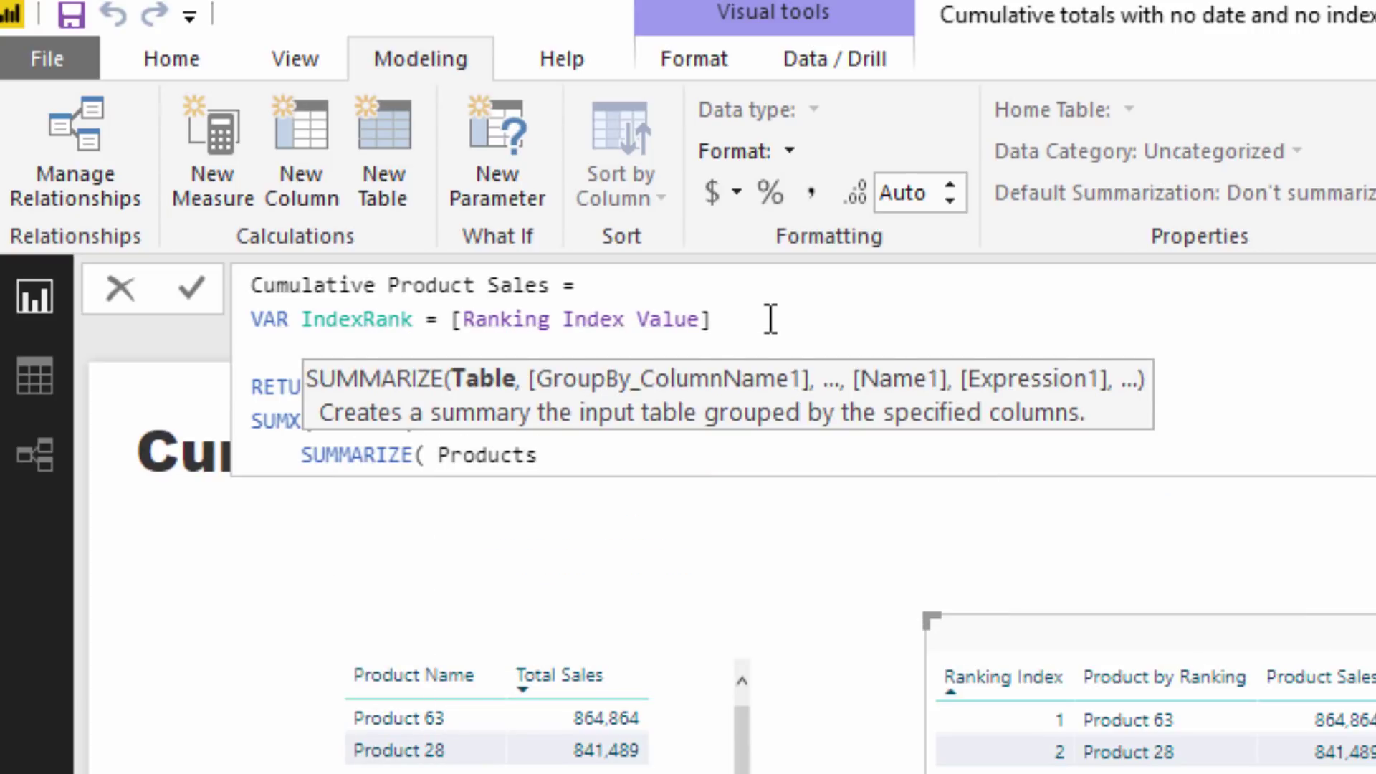
pyautogui.write(', Pr')
pyautogui.press('Down')
pyautogui.press('Down')
pyautogui.press('Down')
pyautogui.press('Down')
pyautogui.press('Down')
pyautogui.press('Down')
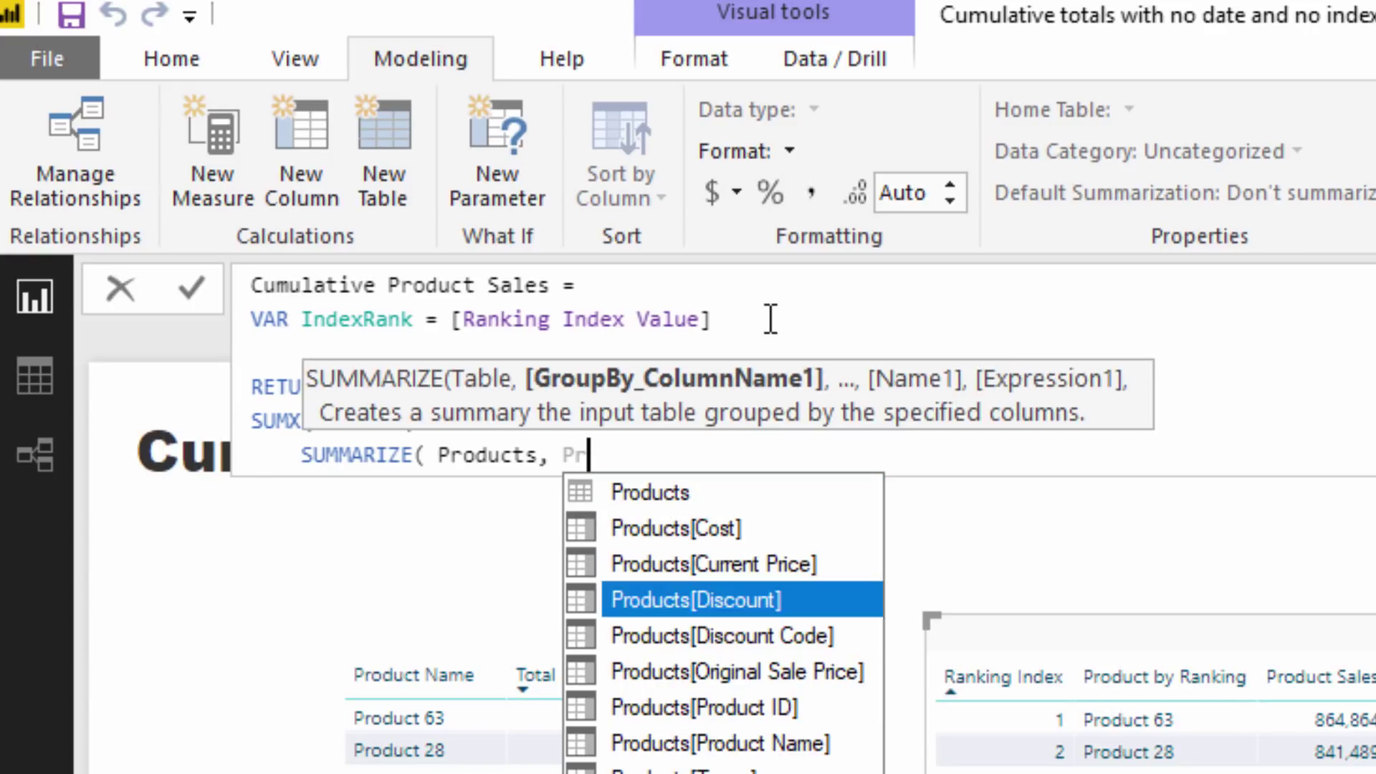
pyautogui.press('Down')
pyautogui.press('Tab')
pyautogui.write(',')
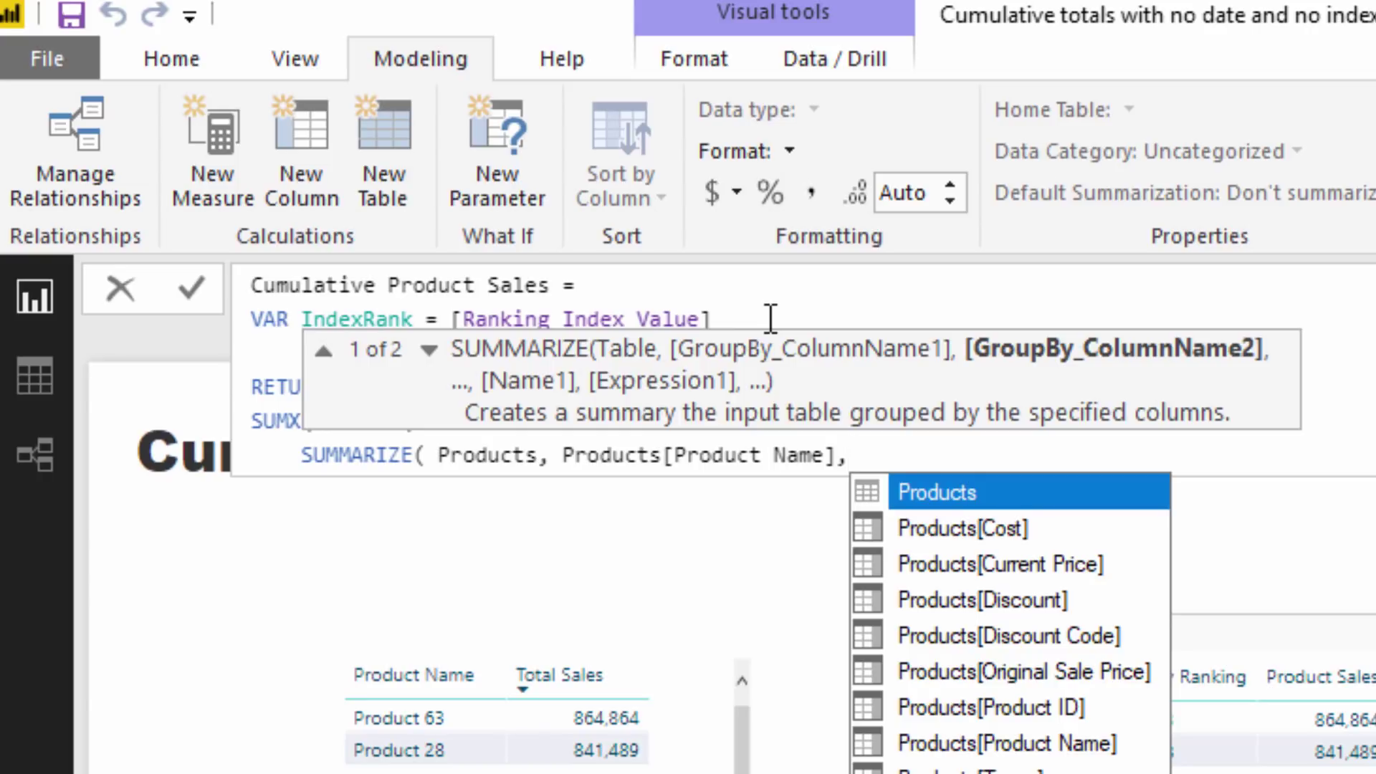
# Add a "Sales" column of [Total Sales] and start a "Sales Ranking" column
pyautogui.hotkey('shift', 'Return')
pyautogui.press('Escape')
pyautogui.press('Tab')
pyautogui.press('Tab')
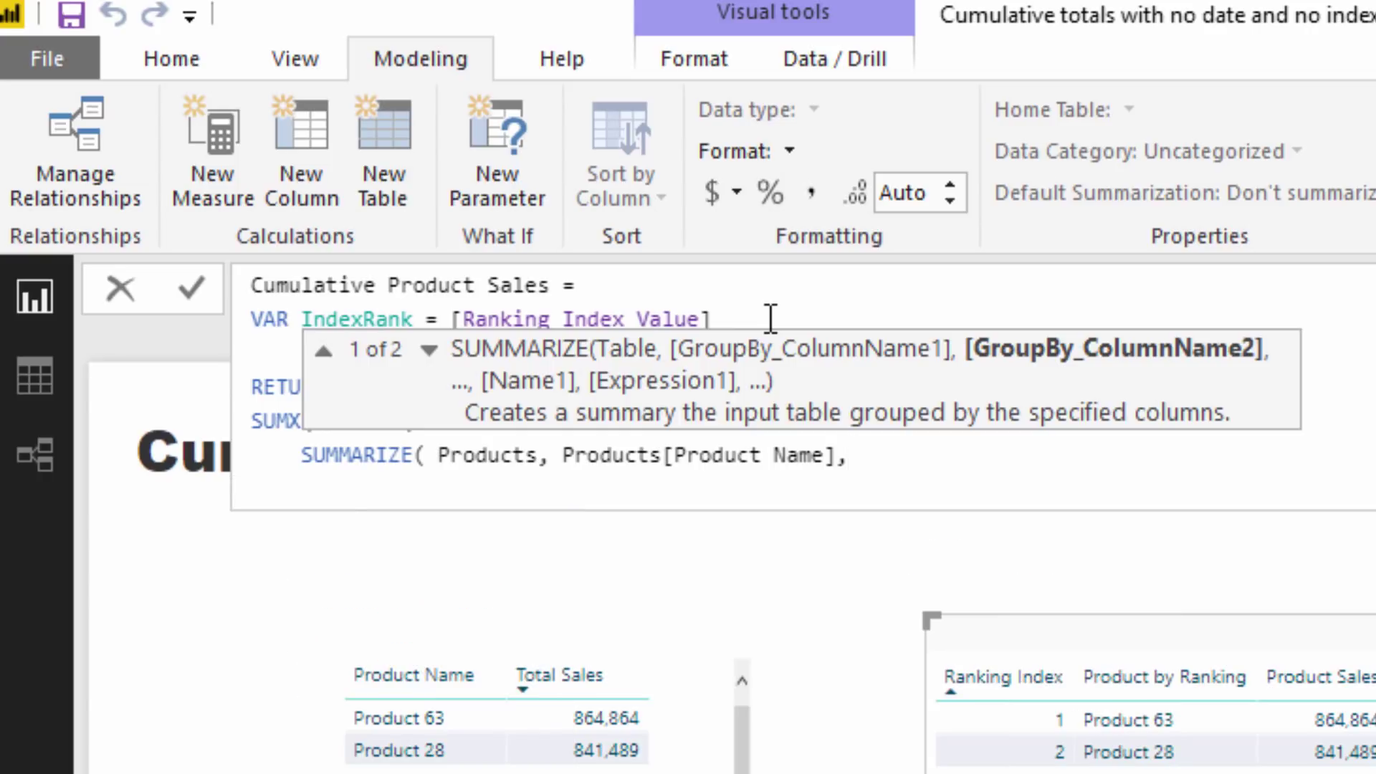
pyautogui.write('"Sales"')
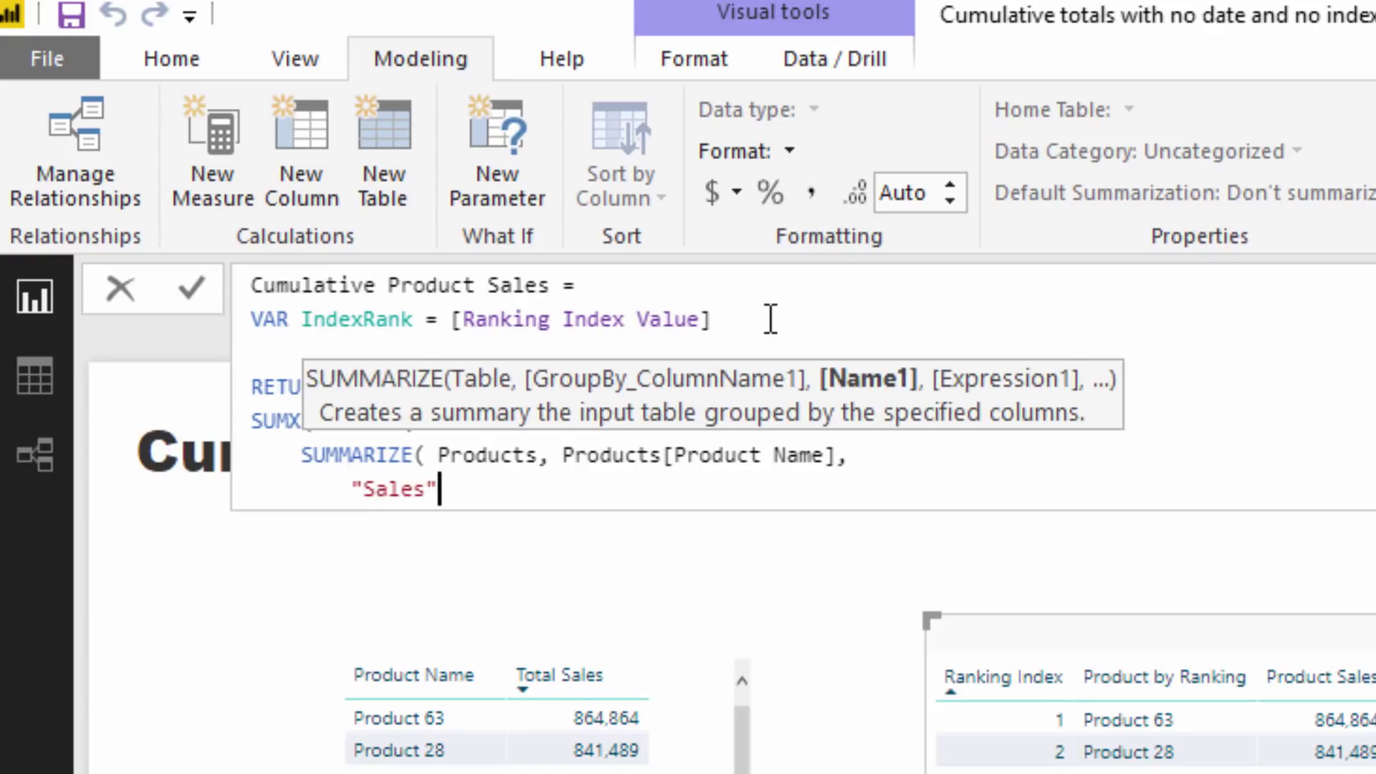
pyautogui.write(', Total')
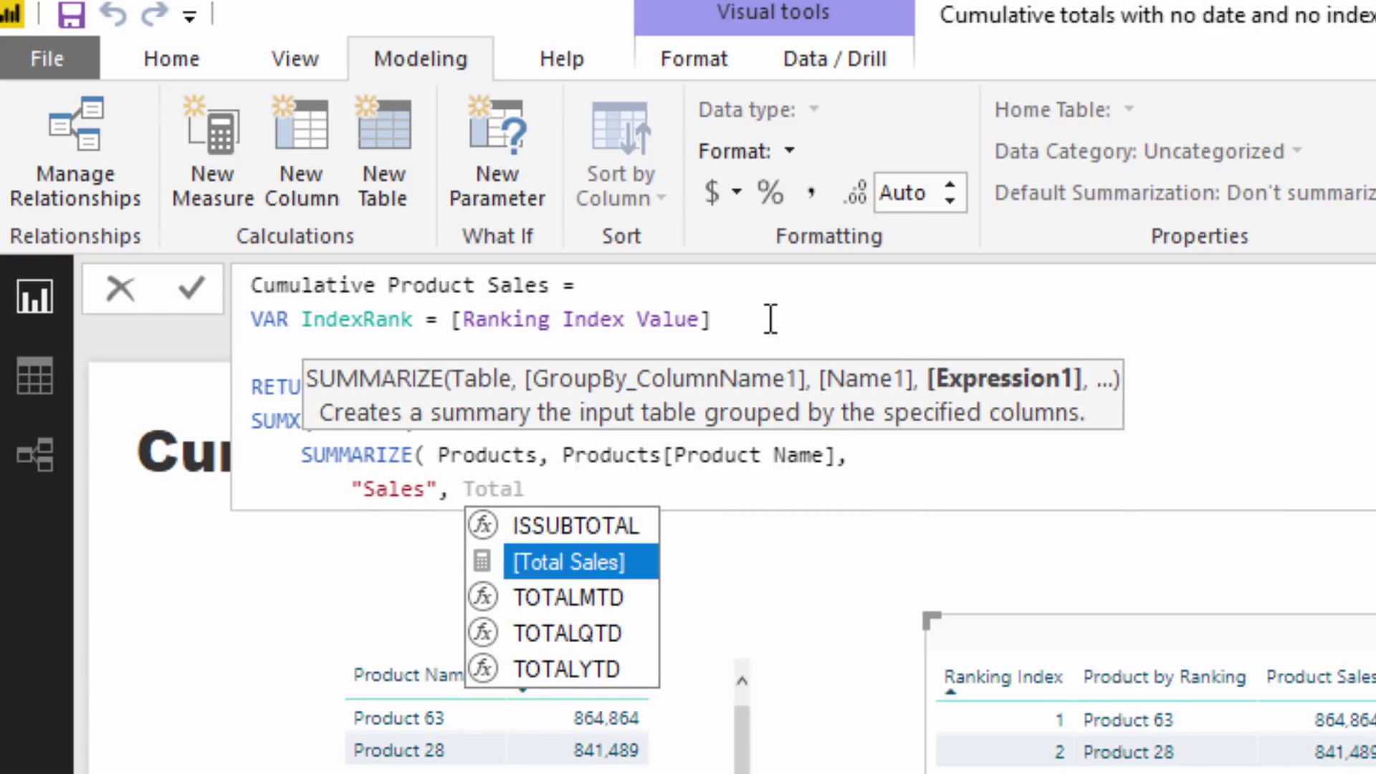
pyautogui.press('Tab')
pyautogui.write(',')
pyautogui.hotkey('shift', 'Return')
pyautogui.press('Tab')
pyautogui.press('Tab')
pyautogui.write('"Sales')
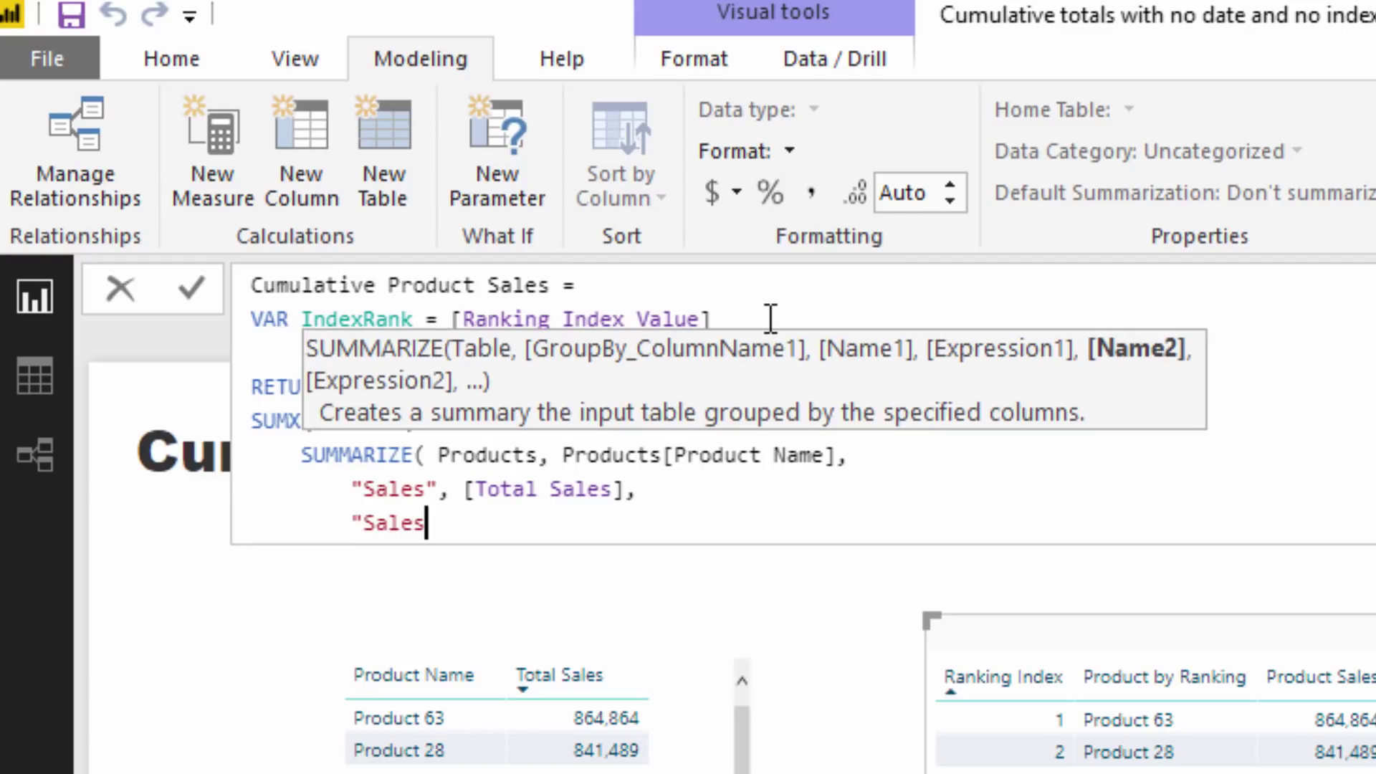
pyautogui.write(' Ranking"')
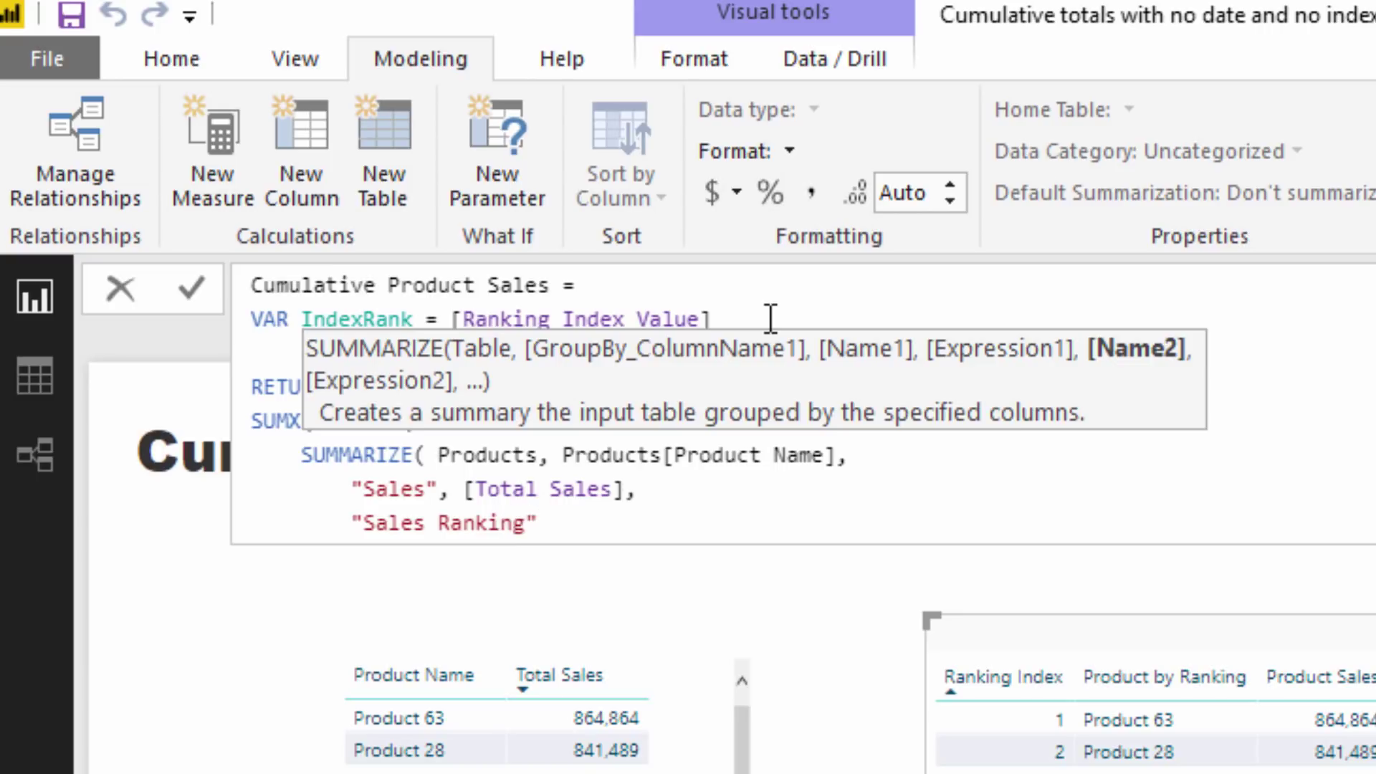
pyautogui.write(',')
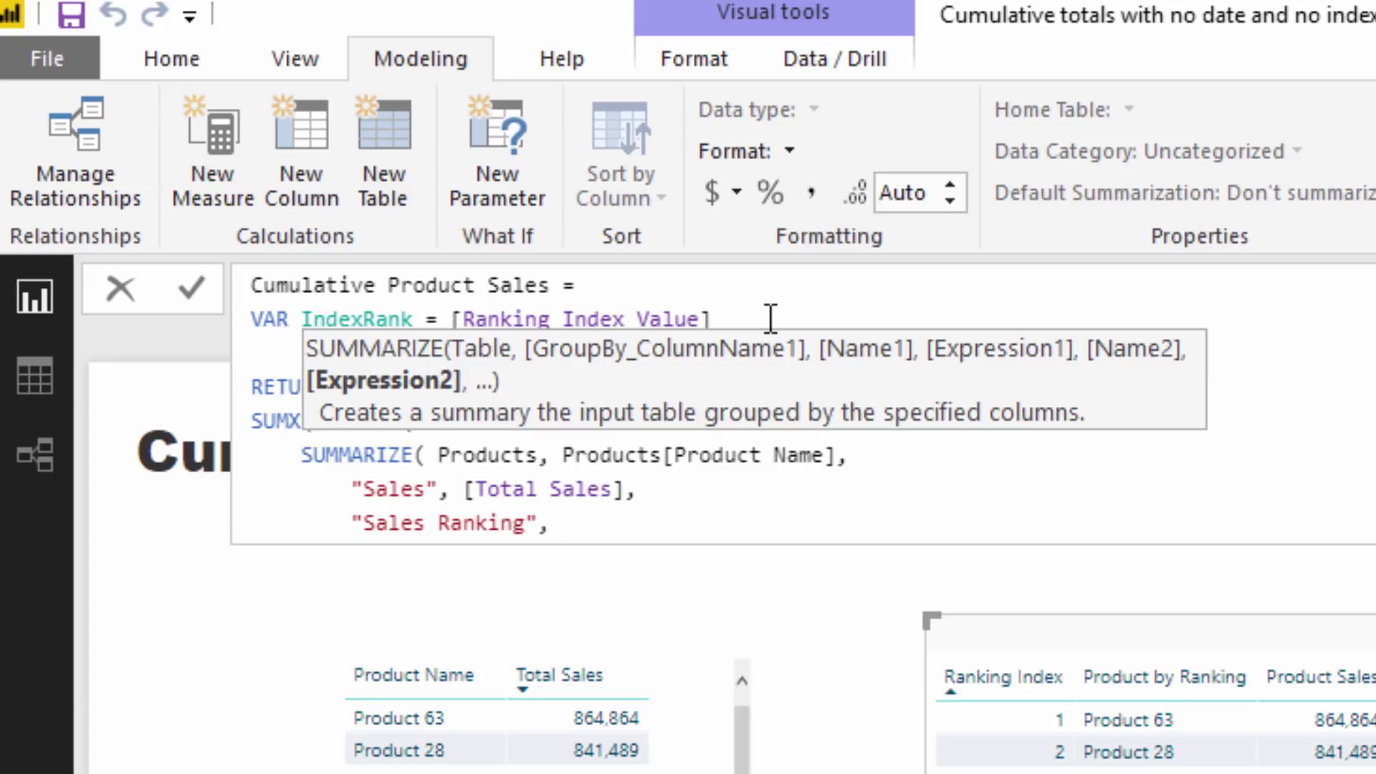
# Define Sales Ranking as RANKX(ALL(Products), [Total Sales], , DESC) and close SUMMARIZE
pyautogui.write('RANKX( ')
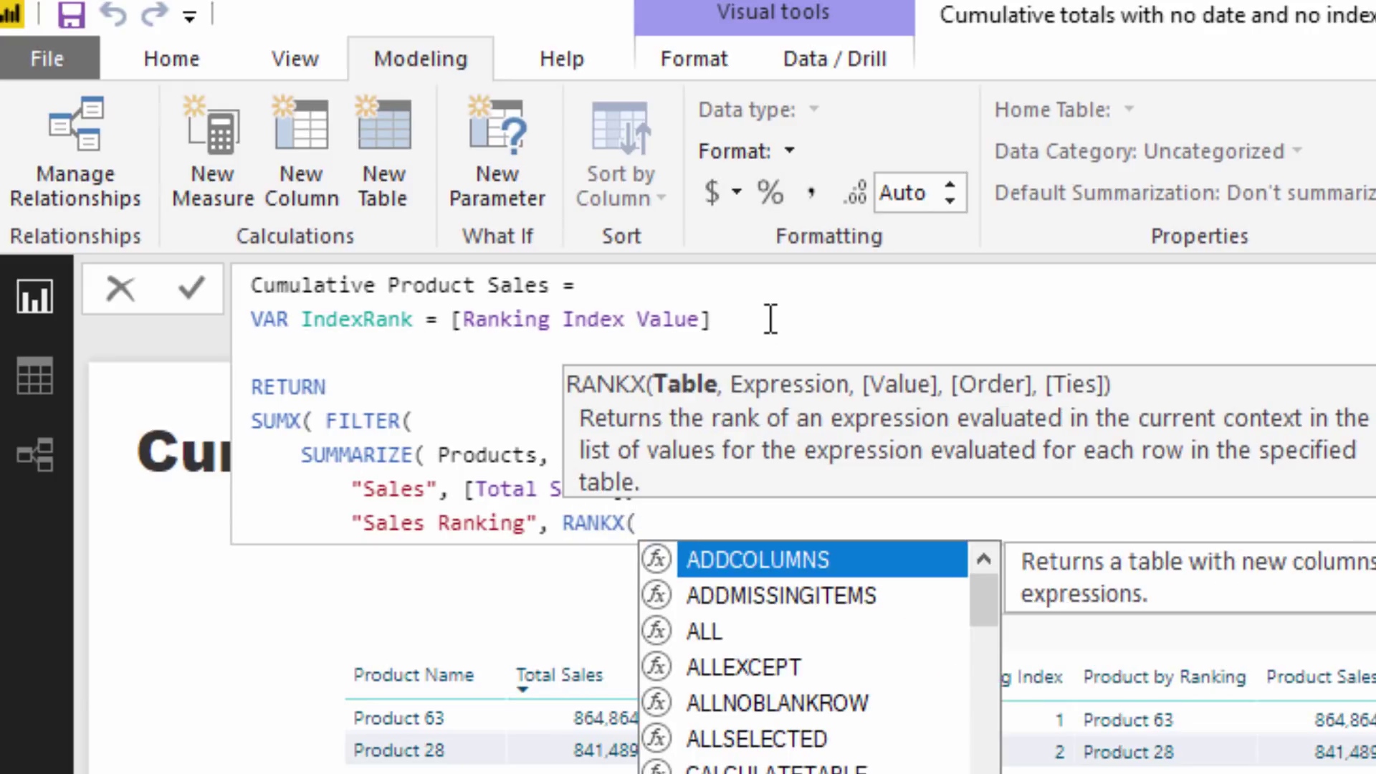
pyautogui.write('ALL( Produc')
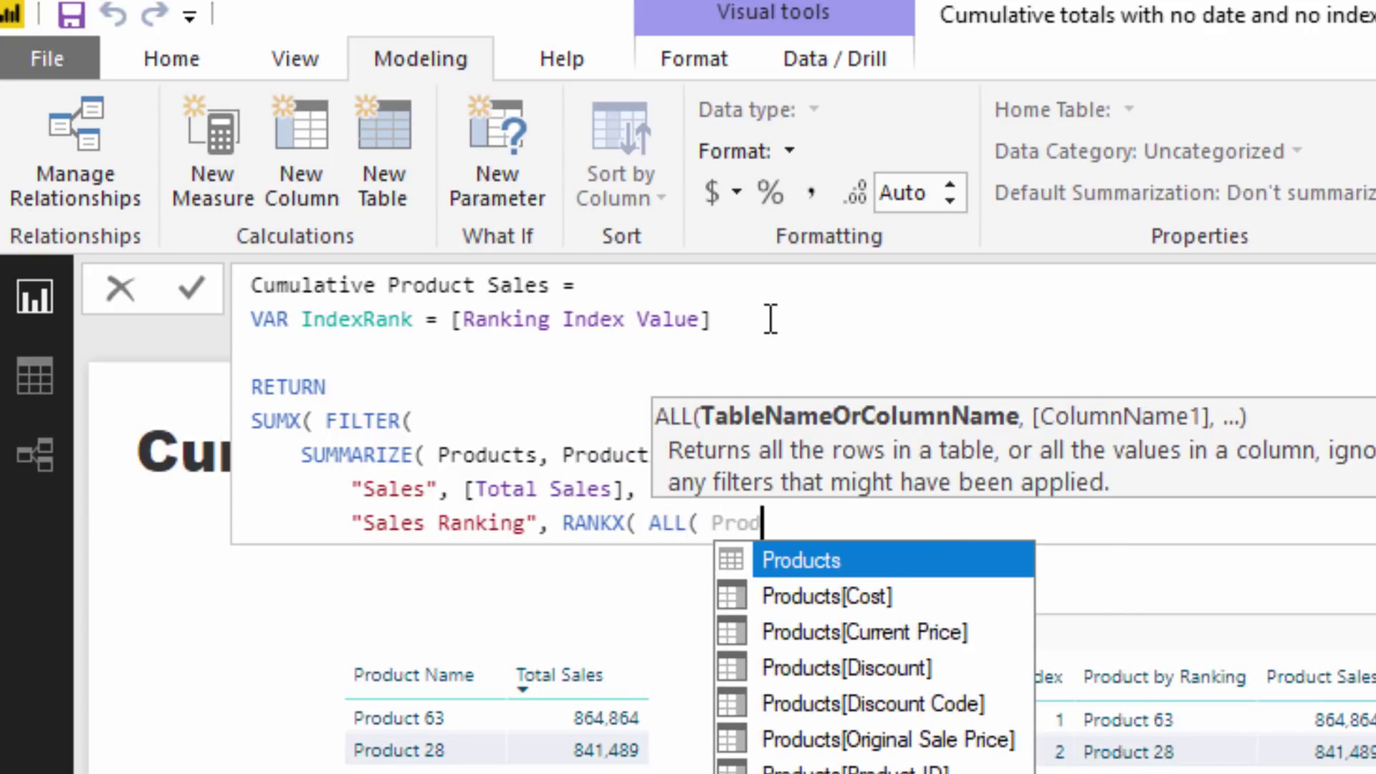
pyautogui.press('Down')
pyautogui.press('Down')
pyautogui.press('Down')
pyautogui.press('Down')
pyautogui.press('Down')
pyautogui.press('Down')
pyautogui.press('Down')
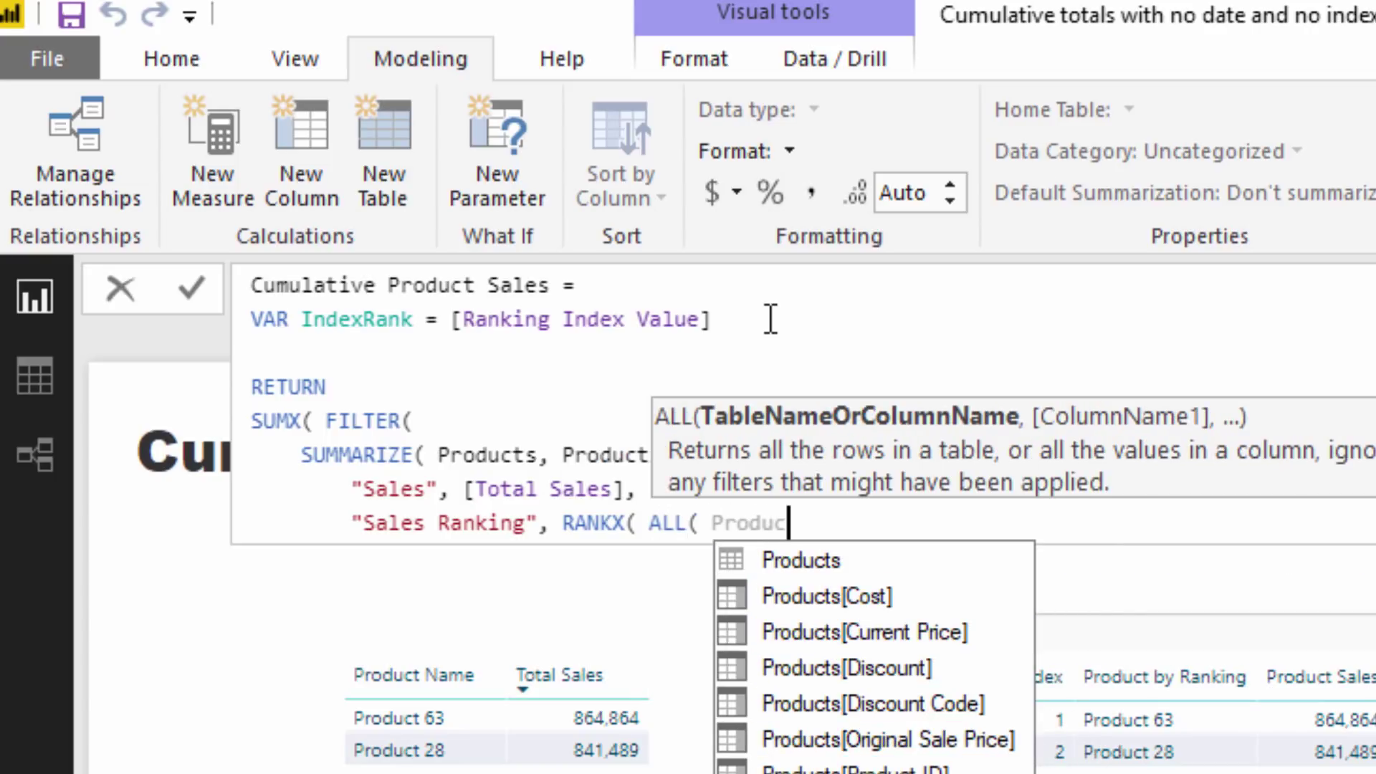
pyautogui.press('Up')
pyautogui.press('Up')
pyautogui.press('Up')
pyautogui.press('Up')
pyautogui.press('Up')
pyautogui.press('Up')
pyautogui.press('Up')
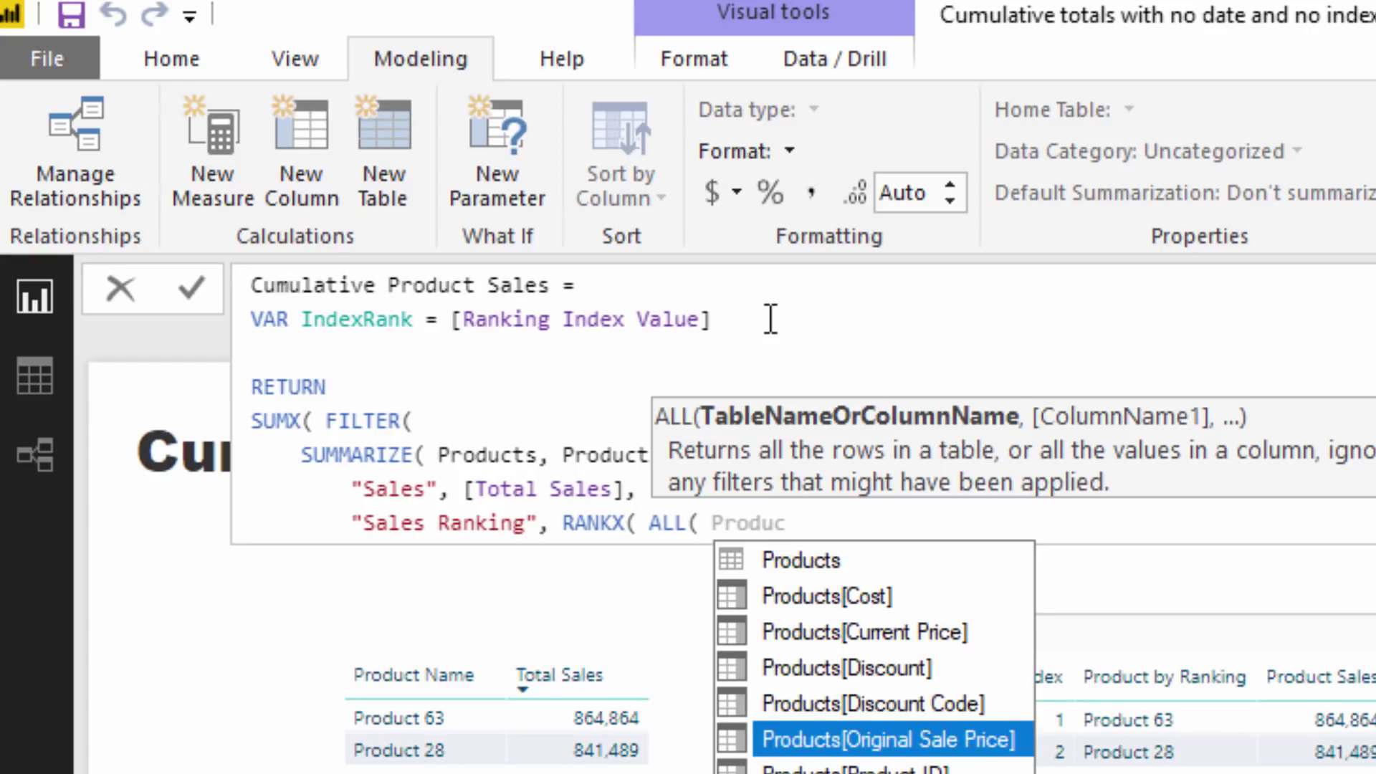
pyautogui.press('Tab')
pyautogui.write('), Total')
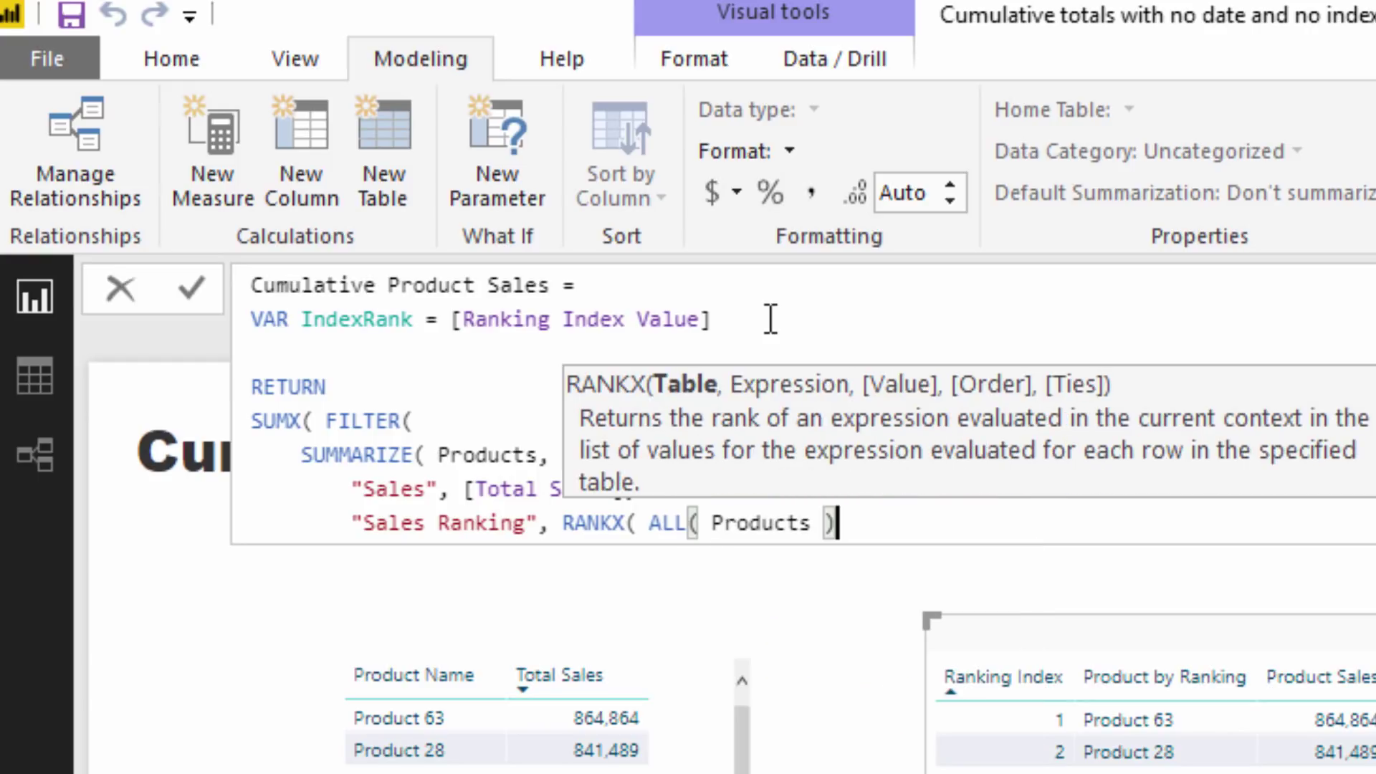
pyautogui.press('Tab')
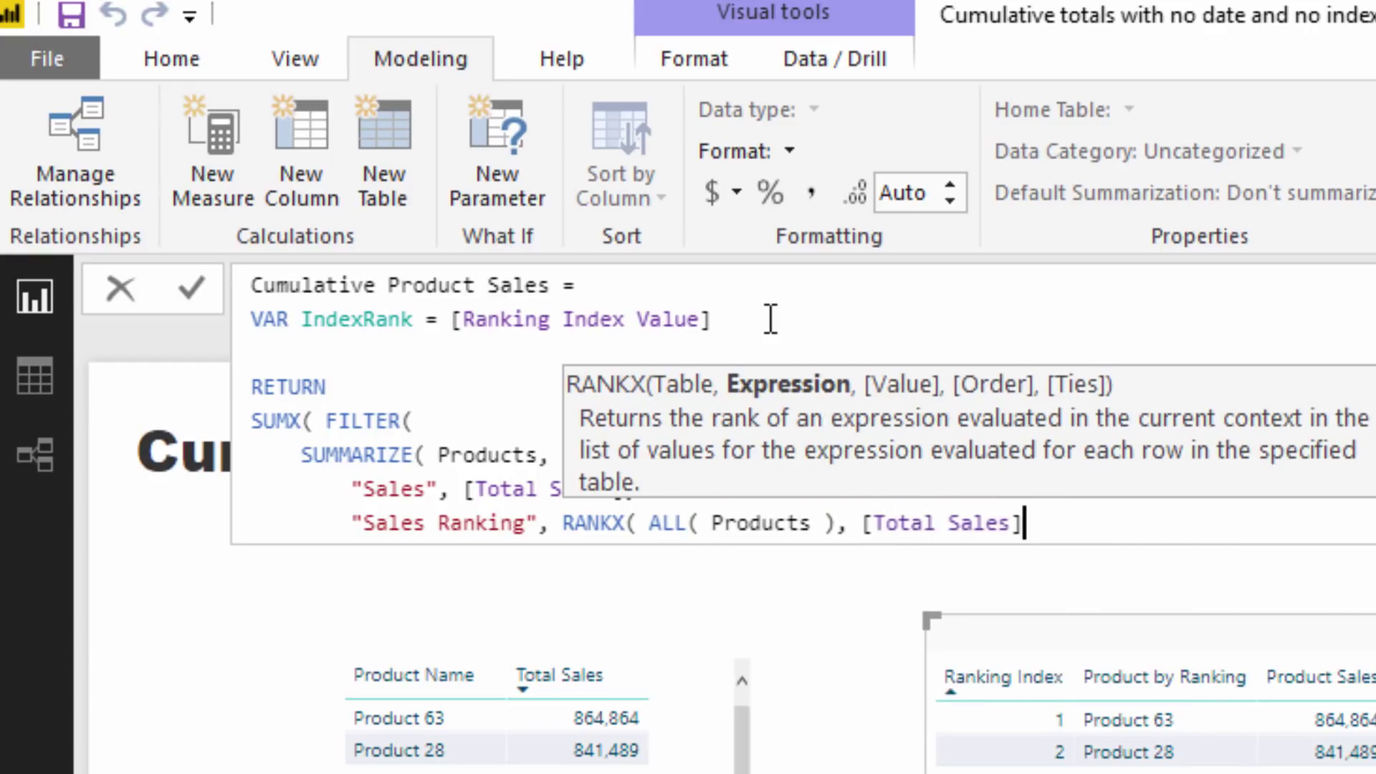
pyautogui.write(', , D')
pyautogui.press('Tab')
pyautogui.write('),')
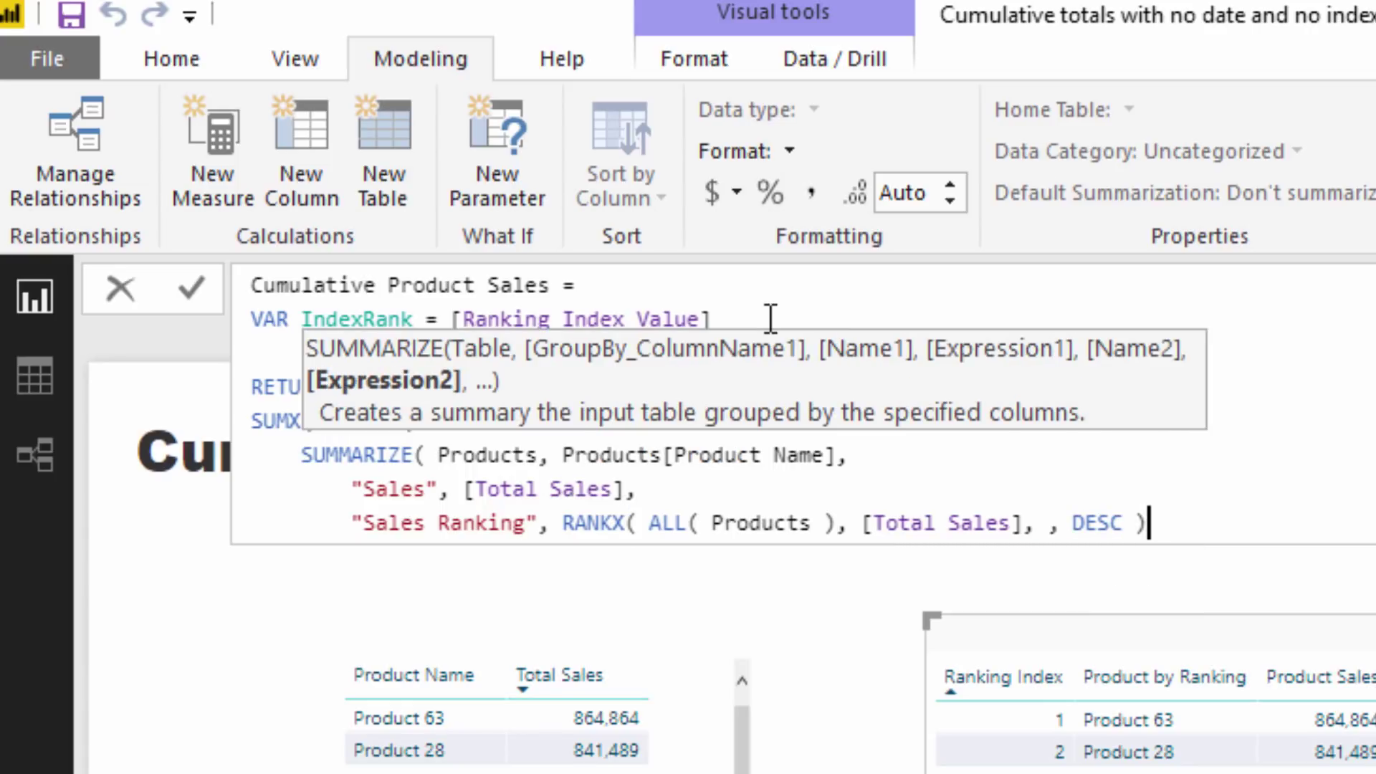
pyautogui.write(' )')
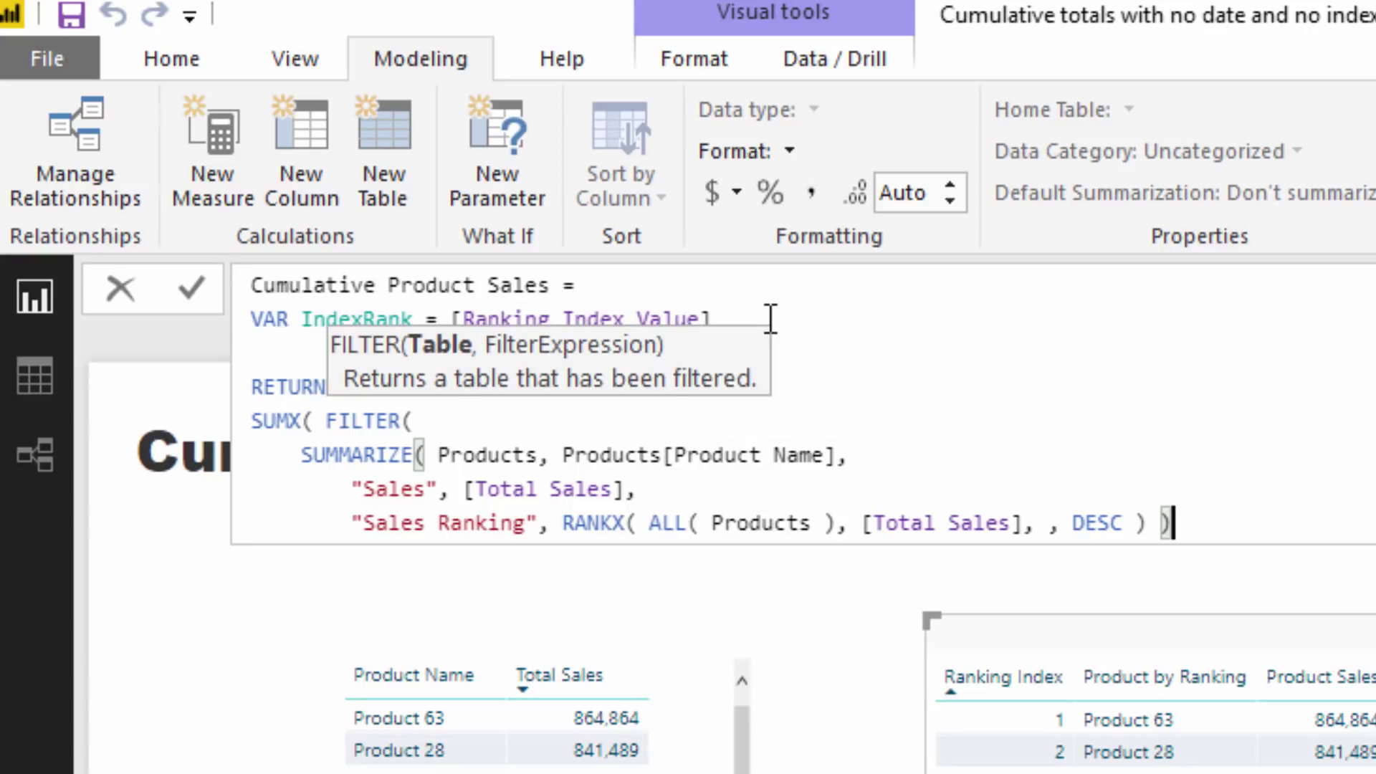
pyautogui.write(',')
# Add the FILTER condition [Sales Ranking] <= IndexRank
pyautogui.hotkey('shift', 'Return')
pyautogui.write('[')
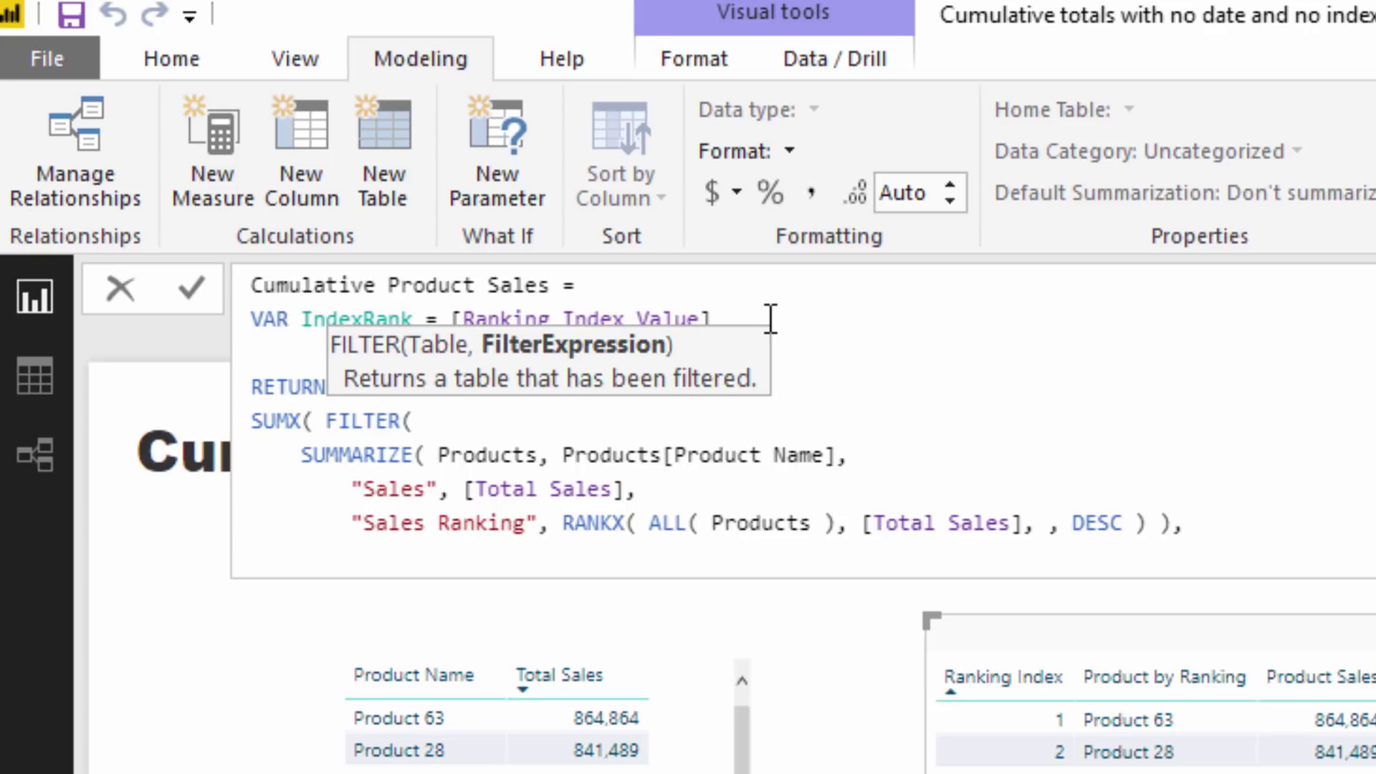
pyautogui.write('Sa')
pyautogui.press('Down')
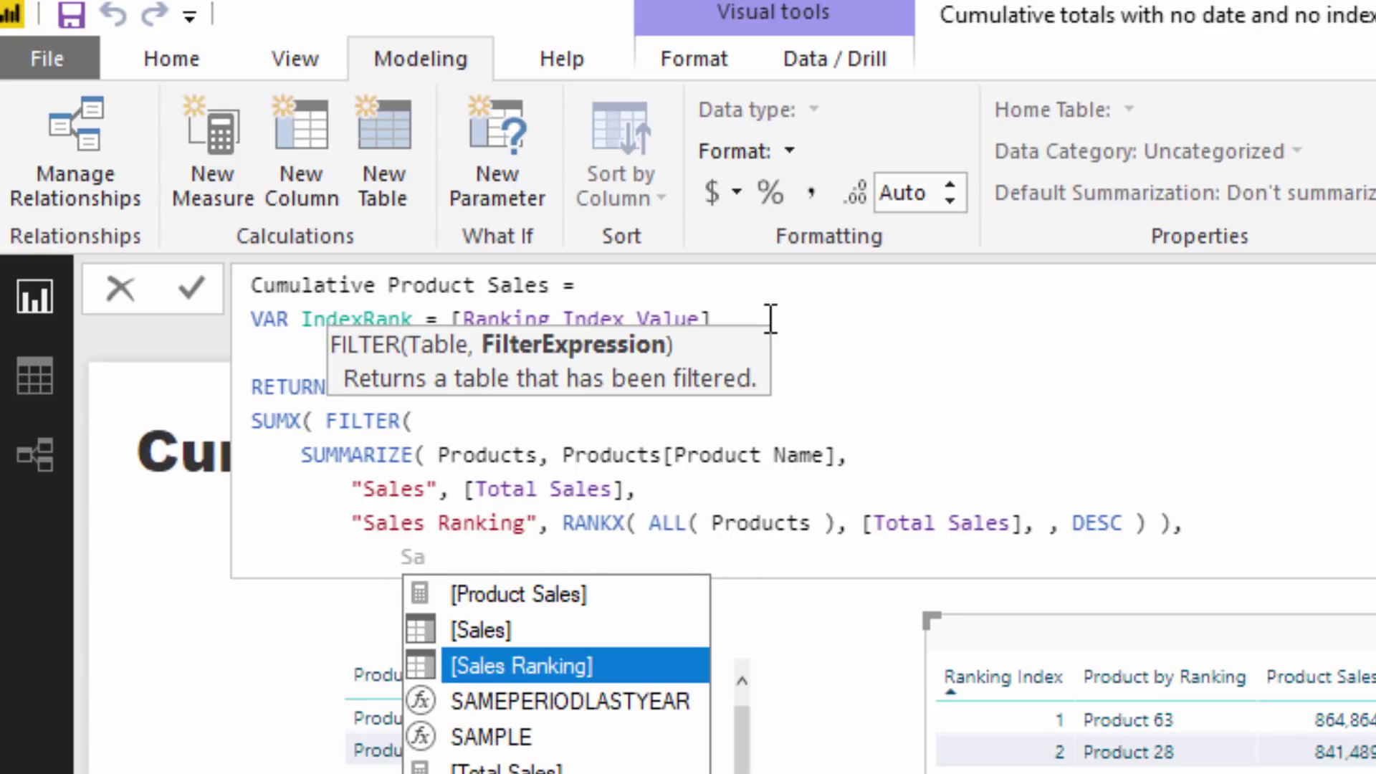
pyautogui.press('Tab')
pyautogui.write('<')
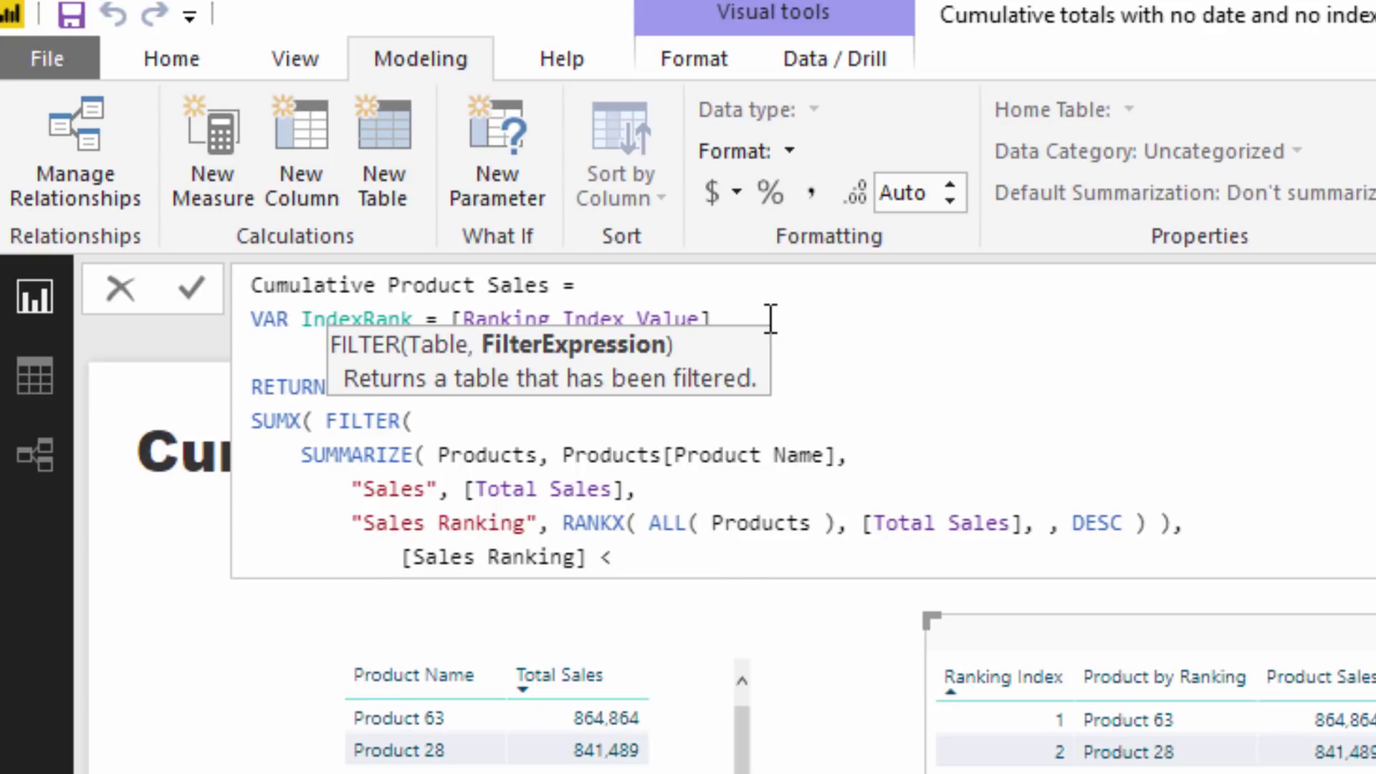
pyautogui.write('= Ine')
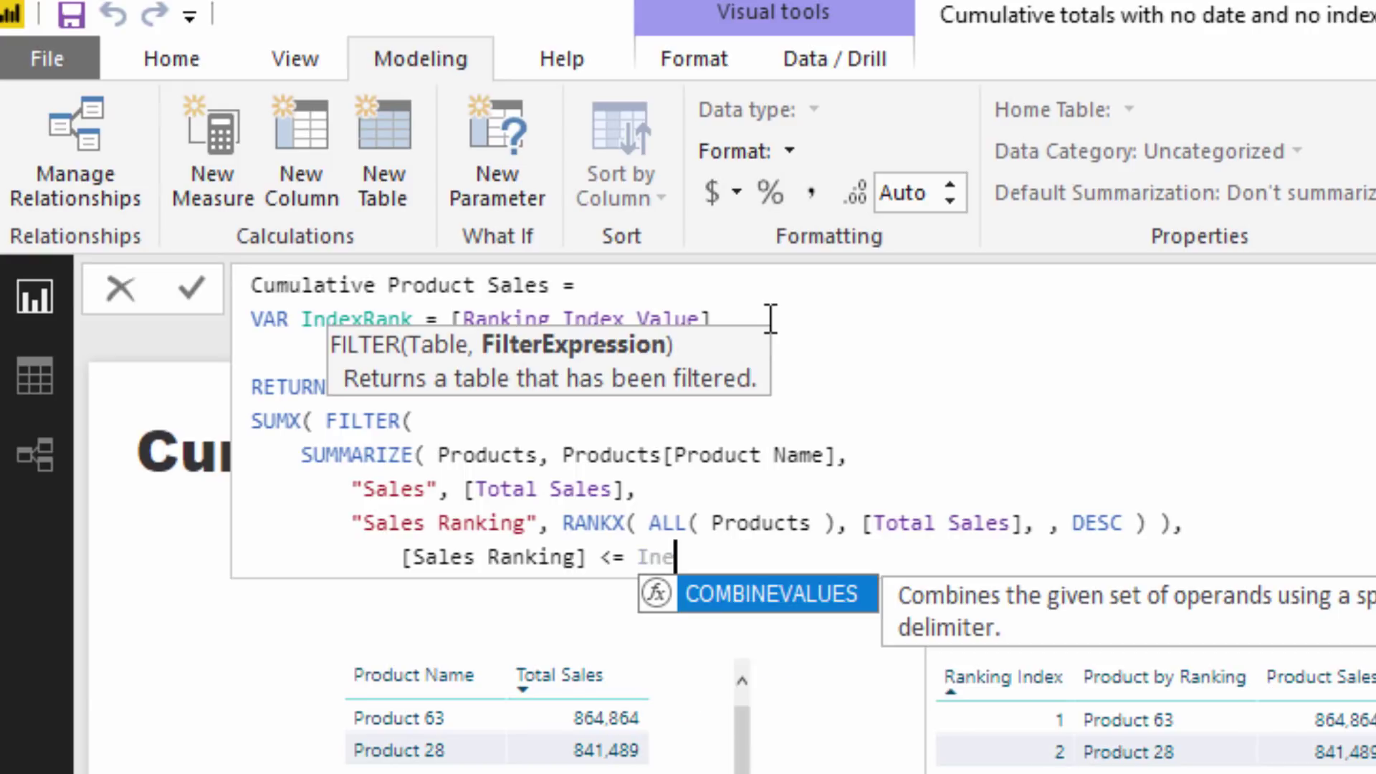
pyautogui.press('BackSpace')
pyautogui.write('dex')
pyautogui.press('Tab')
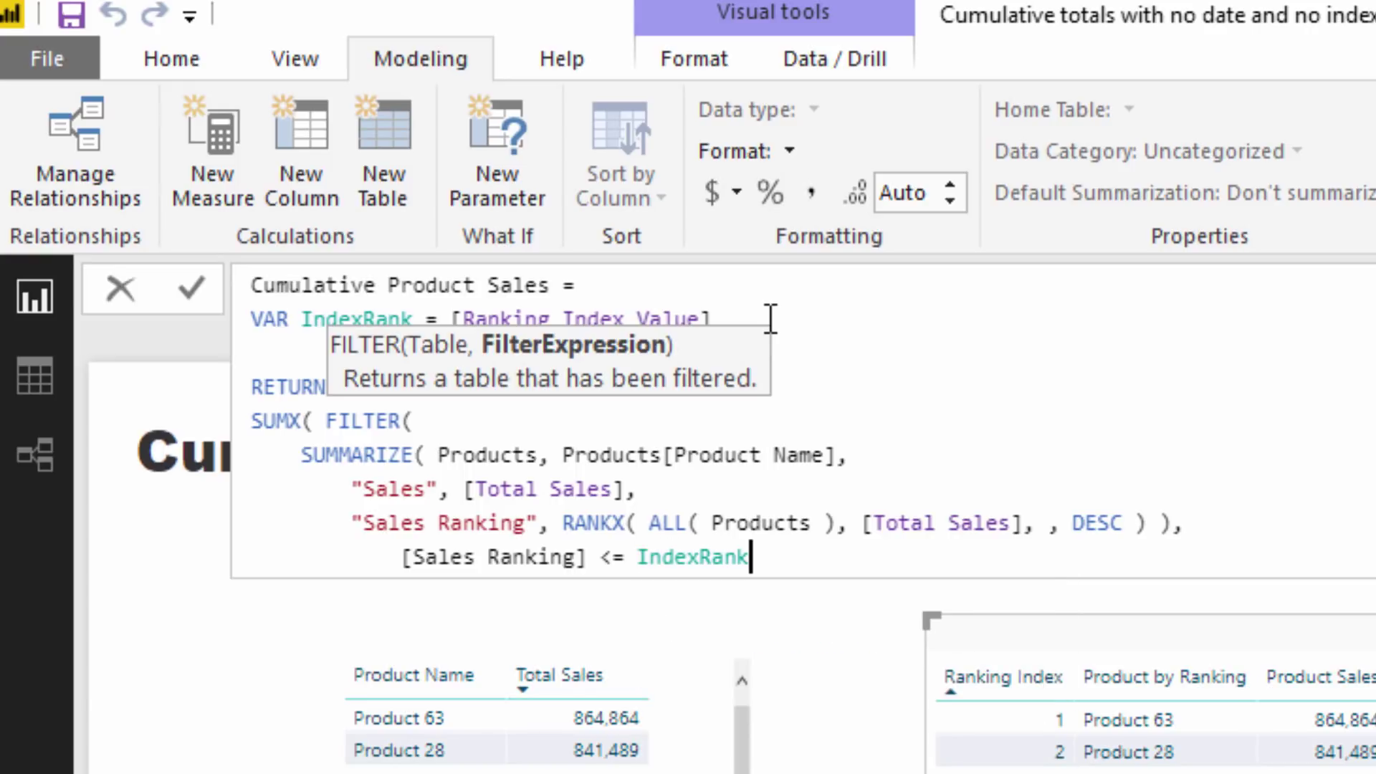
pyautogui.write(')')
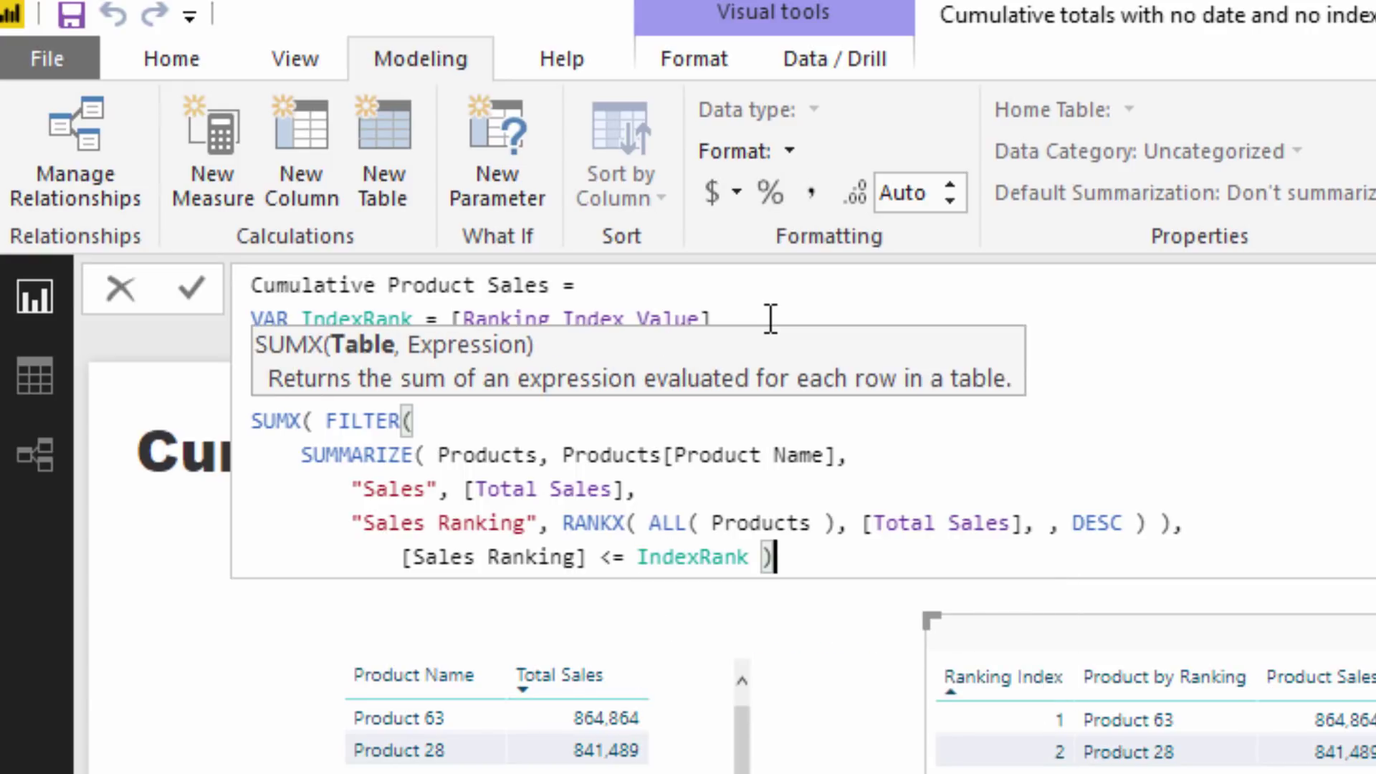
pyautogui.write(',')
# Sum [Sales] as the SUMX expression, indent it, and commit the measure
pyautogui.hotkey('shift', 'Return')
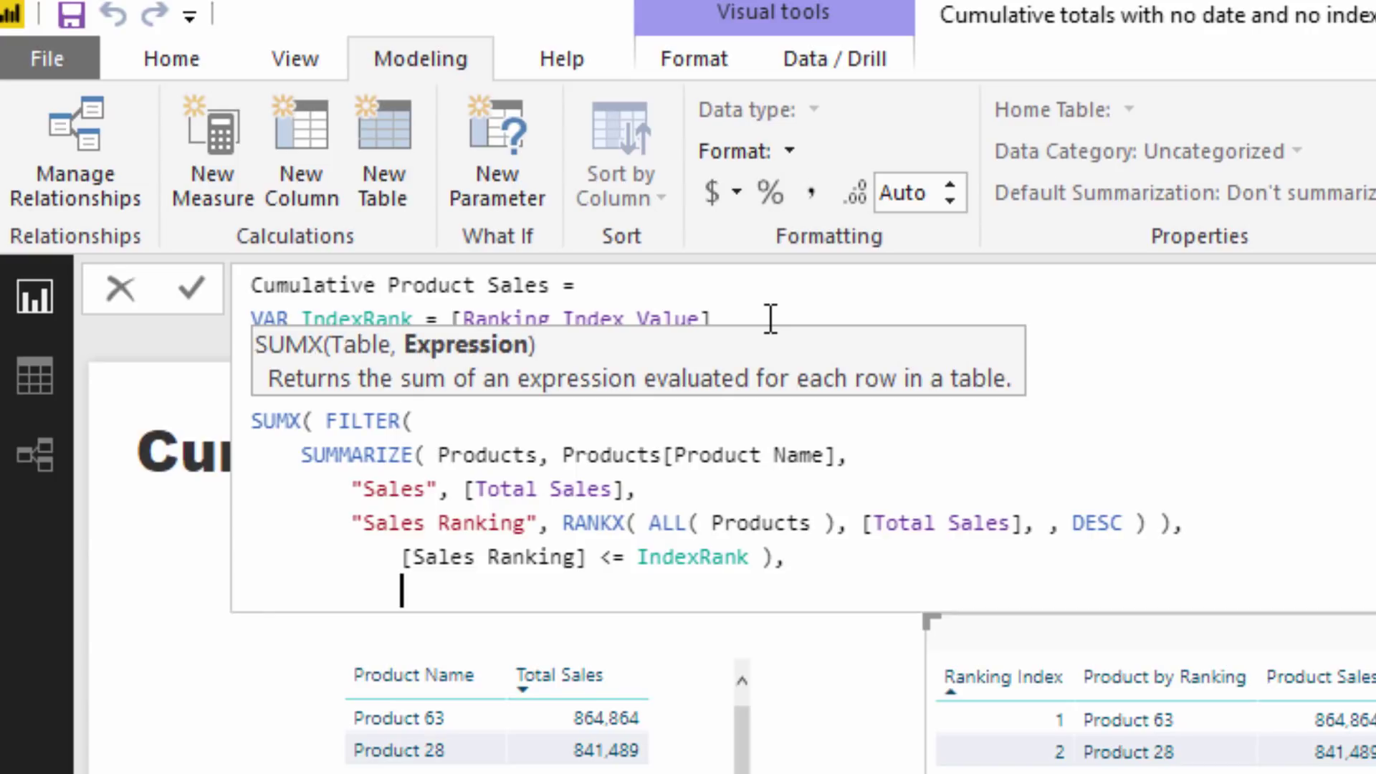
pyautogui.press('BackSpace')
pyautogui.press('BackSpace')
pyautogui.press('BackSpace')
pyautogui.press('BackSpace')
pyautogui.press('BackSpace')
pyautogui.press('BackSpace')
pyautogui.press('BackSpace')
pyautogui.press('BackSpace')
pyautogui.write('Sal')
pyautogui.press('Tab')
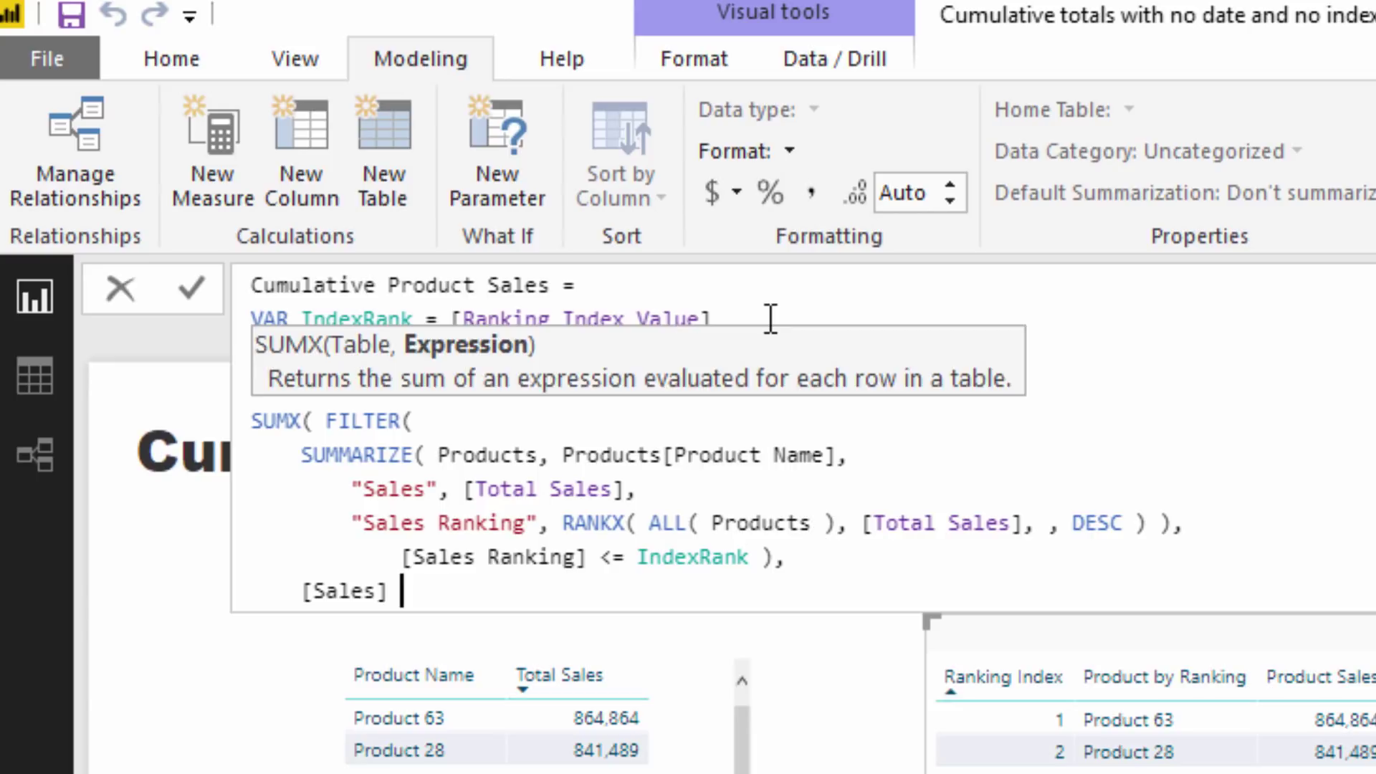
pyautogui.write(')')
pyautogui.moveTo(438, 489); pyautogui.dragTo(321, 492)
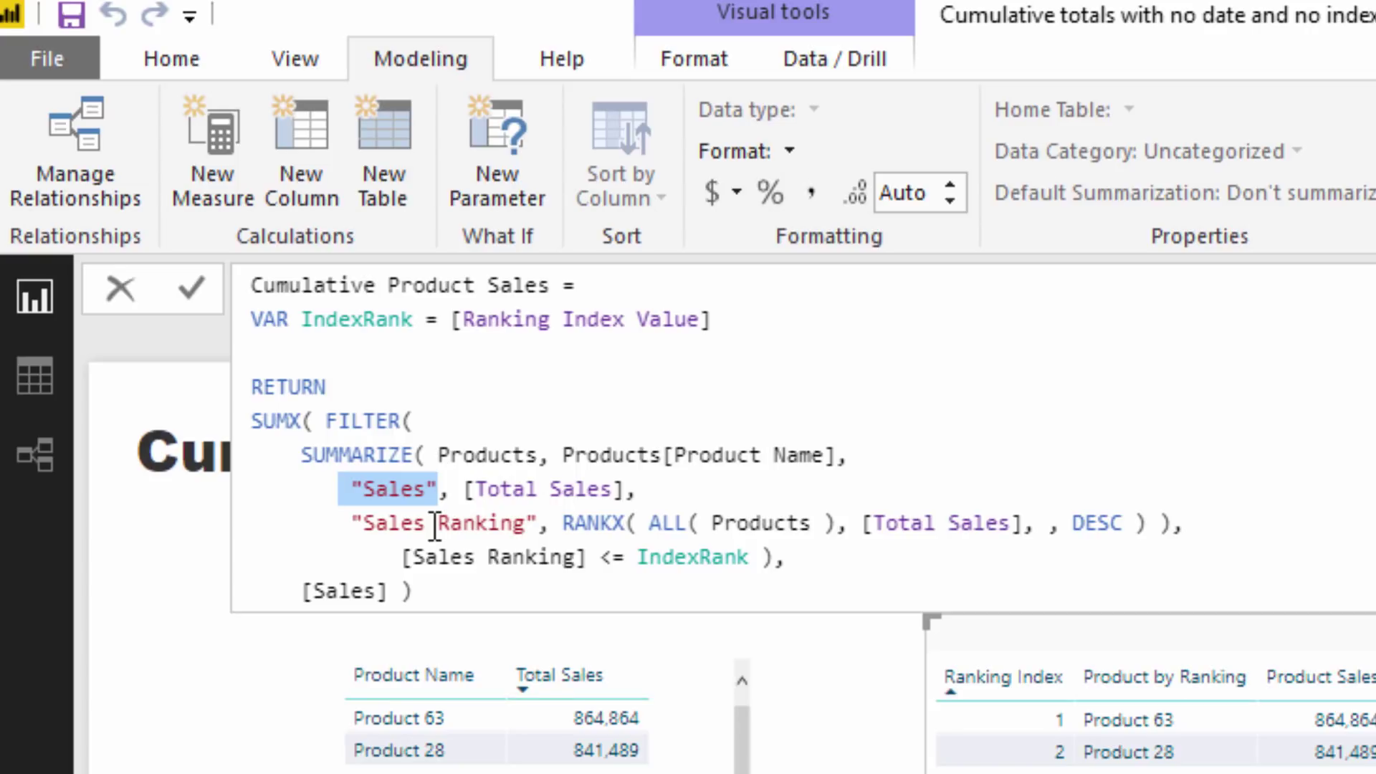
pyautogui.click(301, 590)
pyautogui.press('Tab')
pyautogui.press('Tab')
pyautogui.press('Tab')
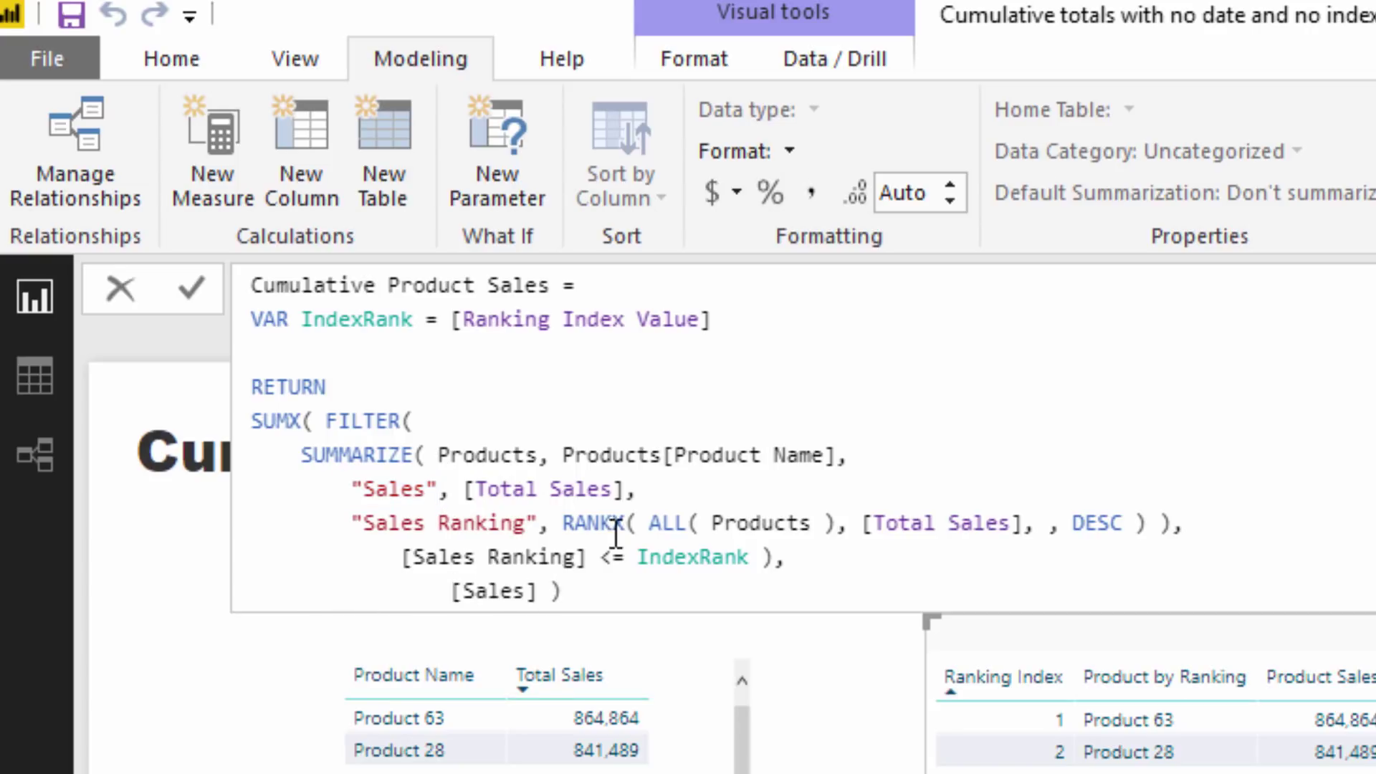
pyautogui.click(666, 586)
pyautogui.press('Return')
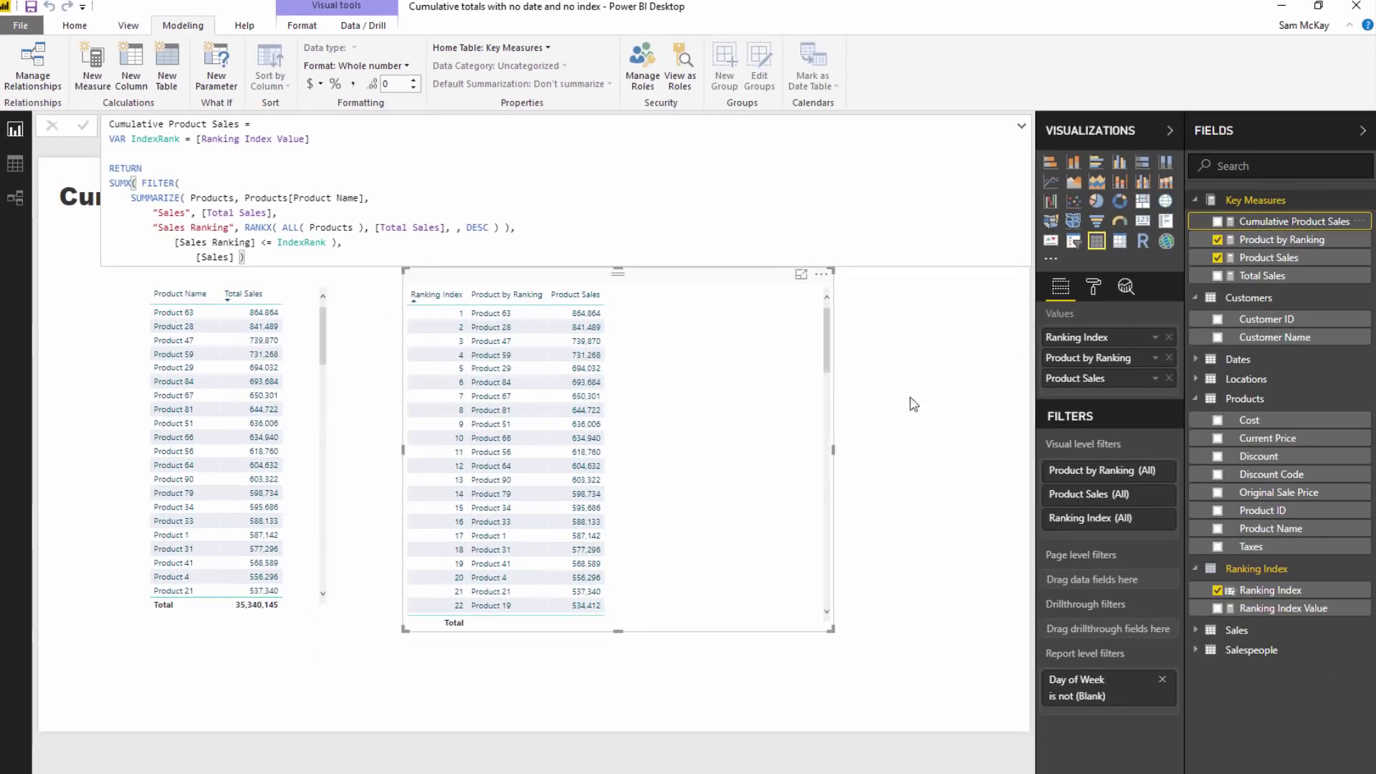
# Add Cumulative Product Sales to the ranking table with thousands separators and trim the [Sales] line indentation
pyautogui.moveTo(1283, 221); pyautogui.dragTo(785, 461)
pyautogui.click(1282, 240)
pyautogui.click(1294, 221)
pyautogui.click(354, 84)
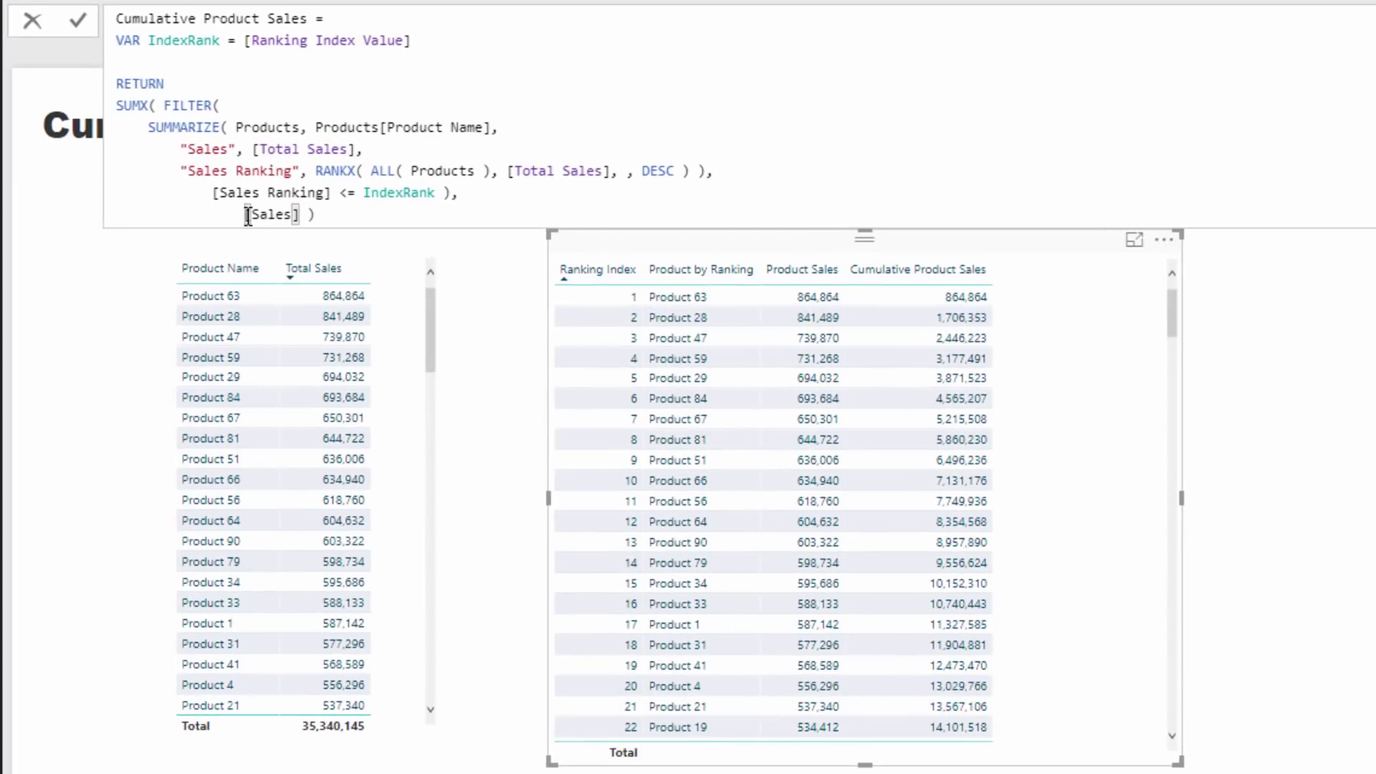
pyautogui.press('BackSpace')
pyautogui.press('BackSpace')
pyautogui.press('BackSpace')
pyautogui.press('BackSpace')
pyautogui.press('BackSpace')
pyautogui.press('BackSpace')
pyautogui.press('BackSpace')
pyautogui.press('BackSpace')
pyautogui.press('BackSpace')
pyautogui.press('BackSpace')
pyautogui.press('BackSpace')
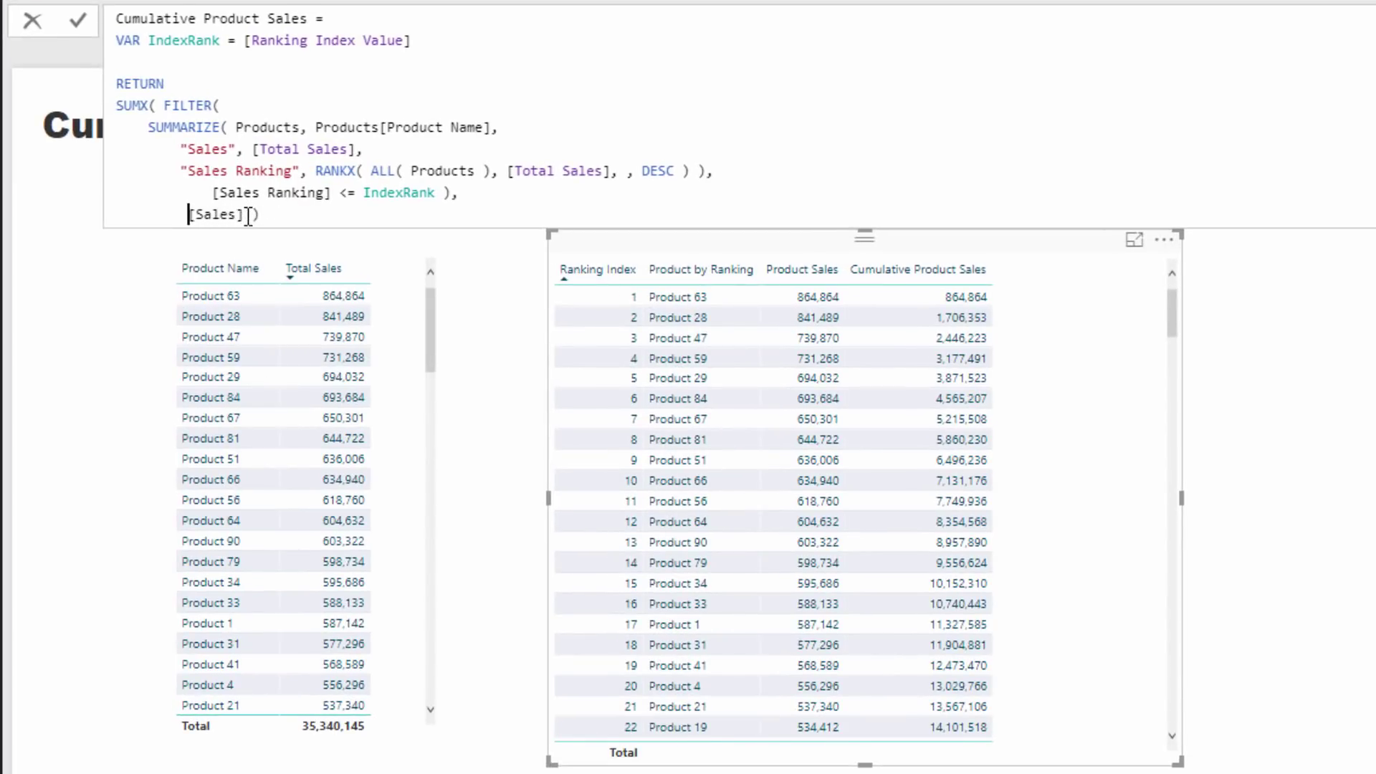
pyautogui.press('BackSpace')
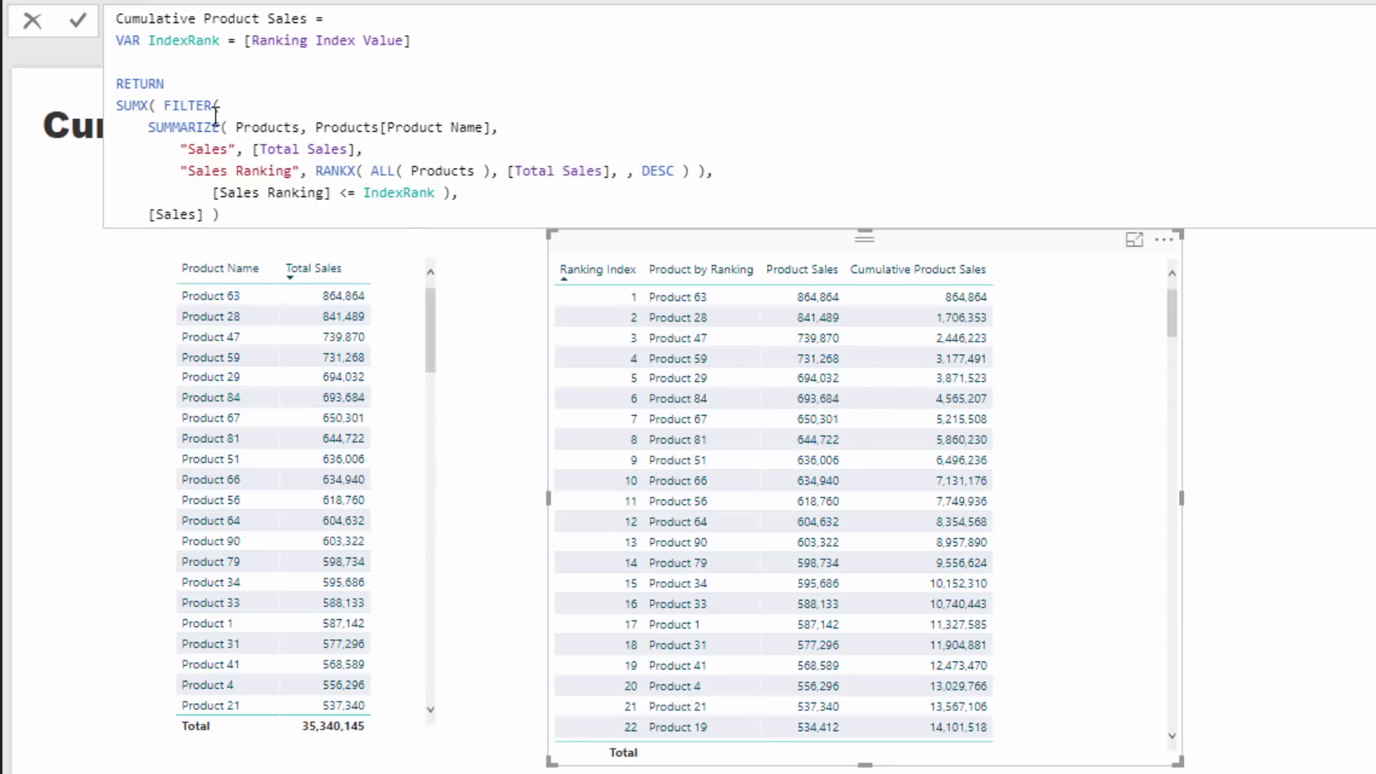
pyautogui.moveTo(148, 127); pyautogui.dragTo(701, 174)
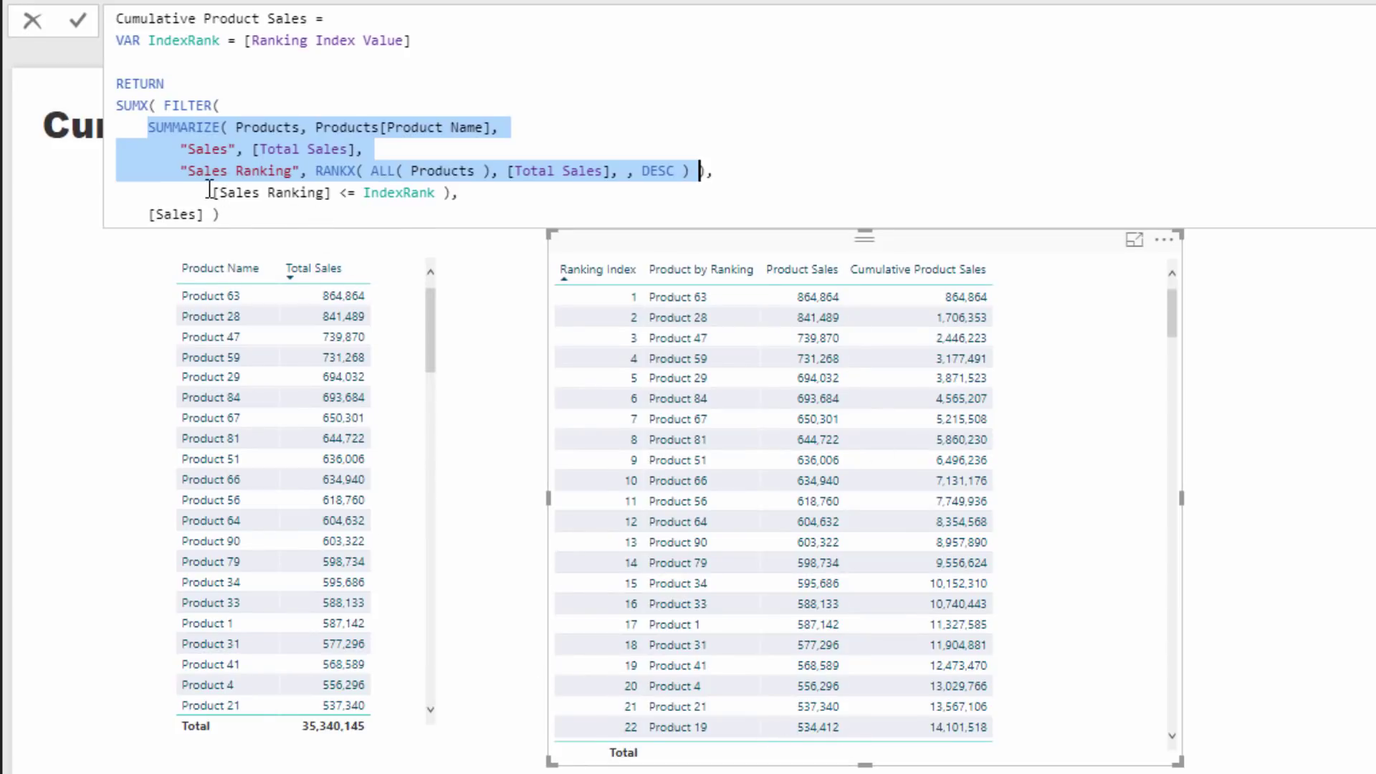
pyautogui.moveTo(209, 192); pyautogui.dragTo(333, 197)
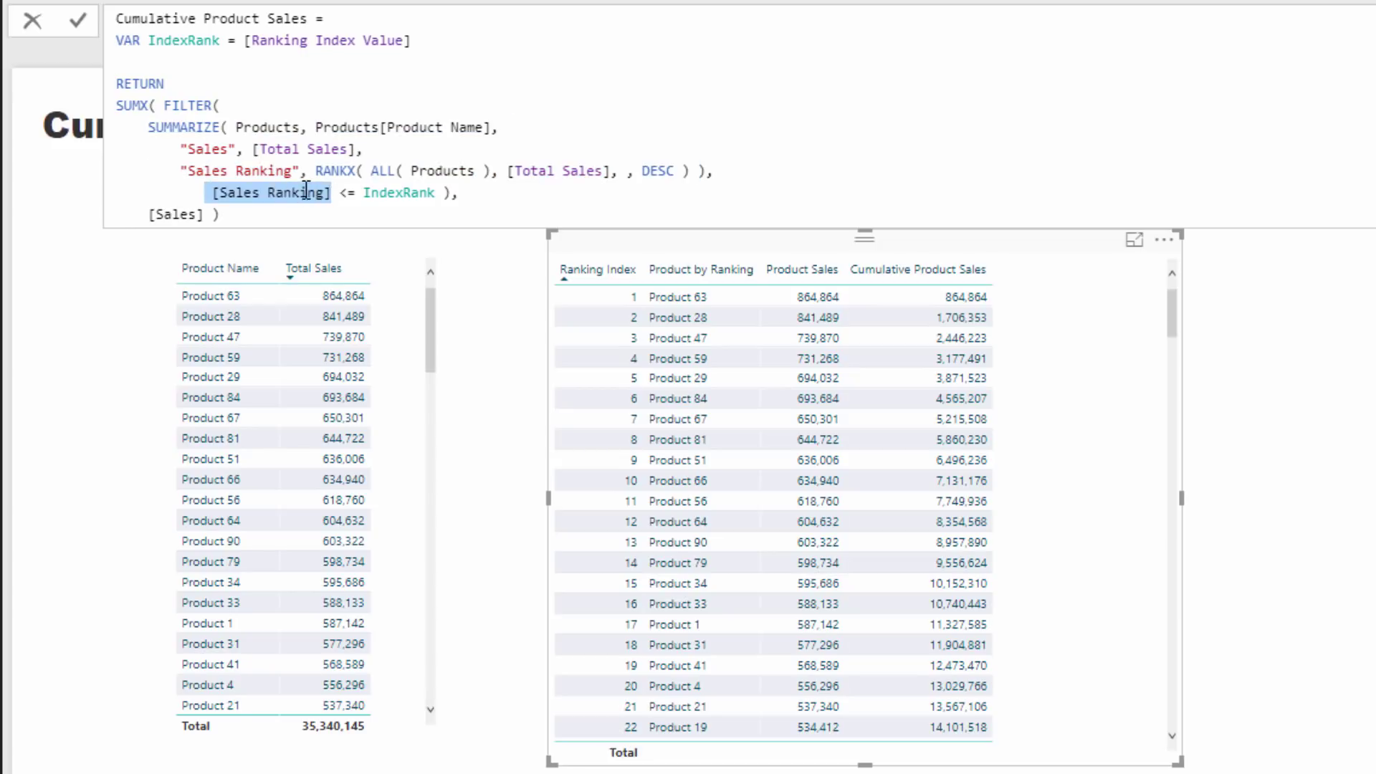
pyautogui.click(188, 194)
pyautogui.moveTo(214, 194); pyautogui.dragTo(431, 197)
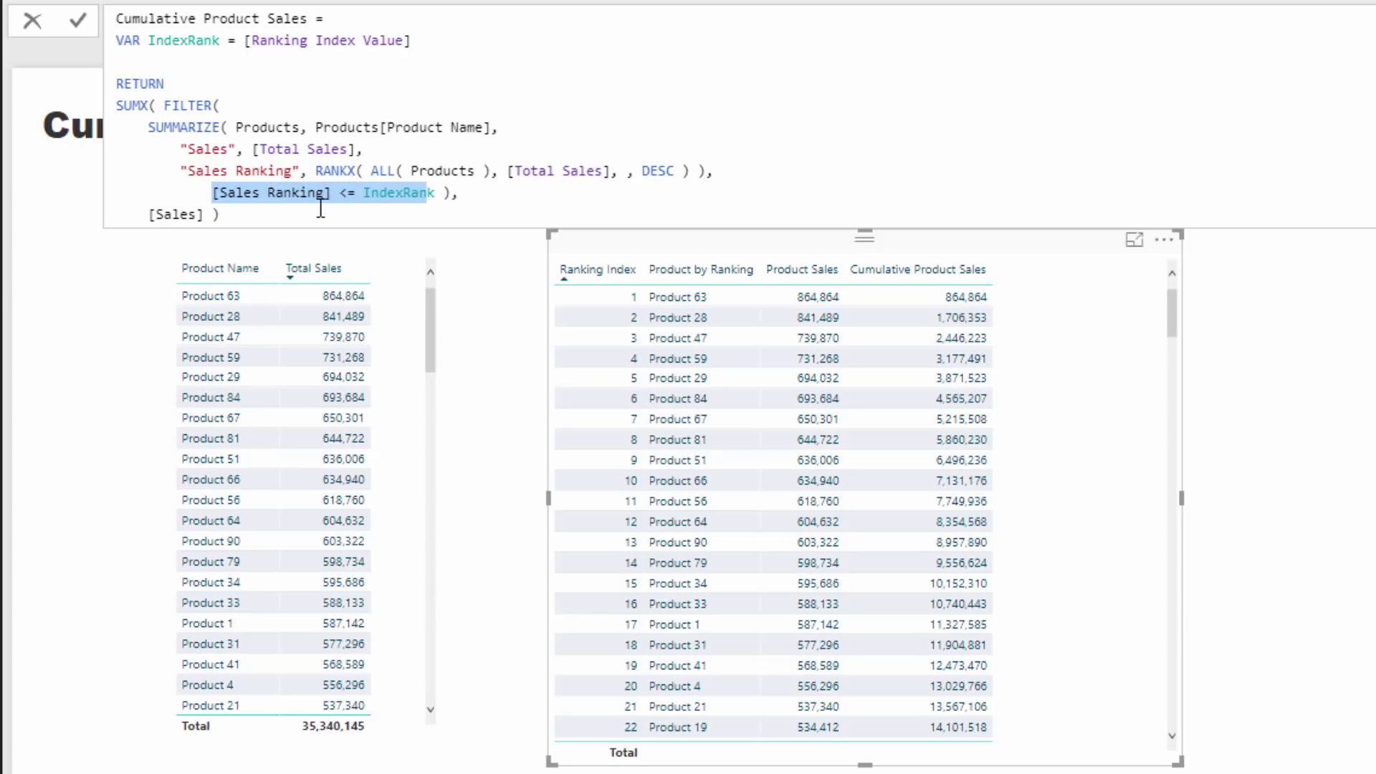
pyautogui.moveTo(318, 175); pyautogui.dragTo(719, 172)
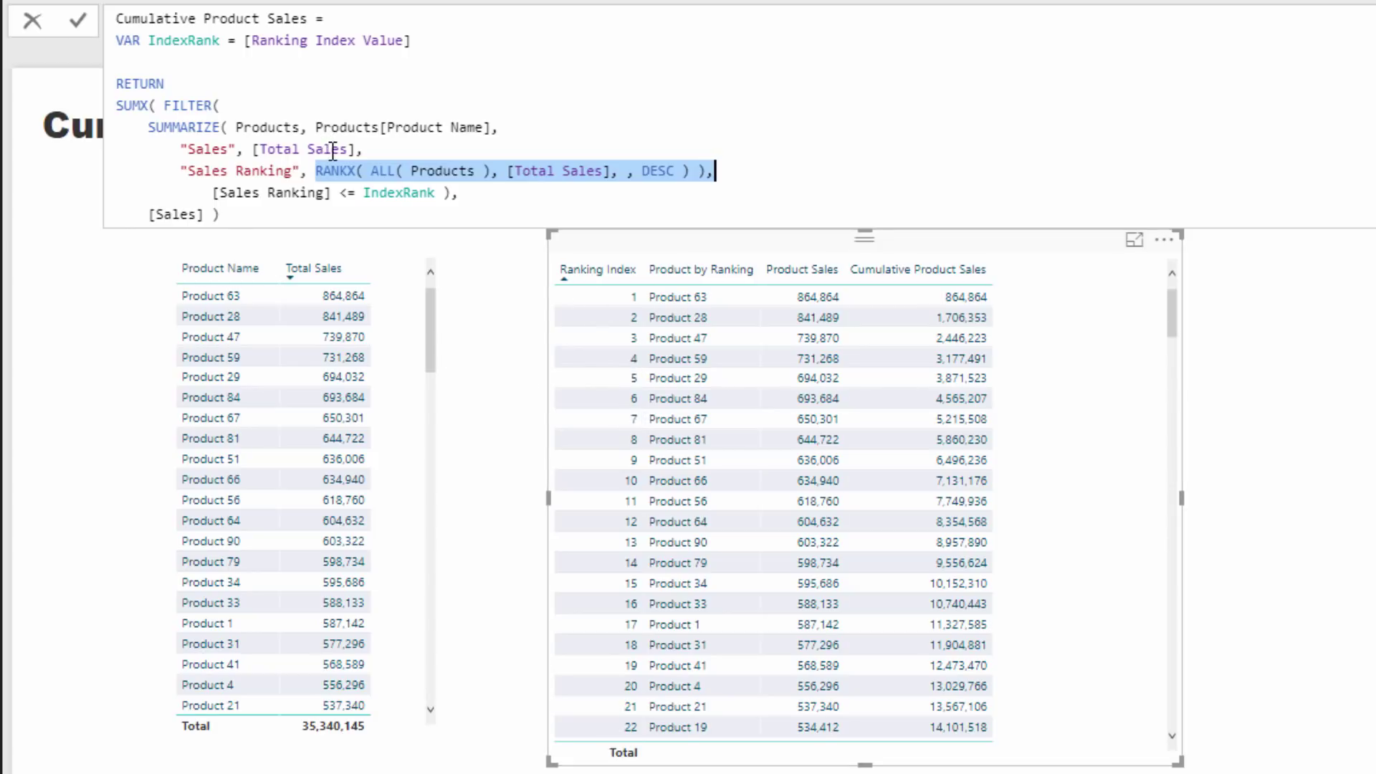
pyautogui.moveTo(148, 127); pyautogui.dragTo(707, 172)
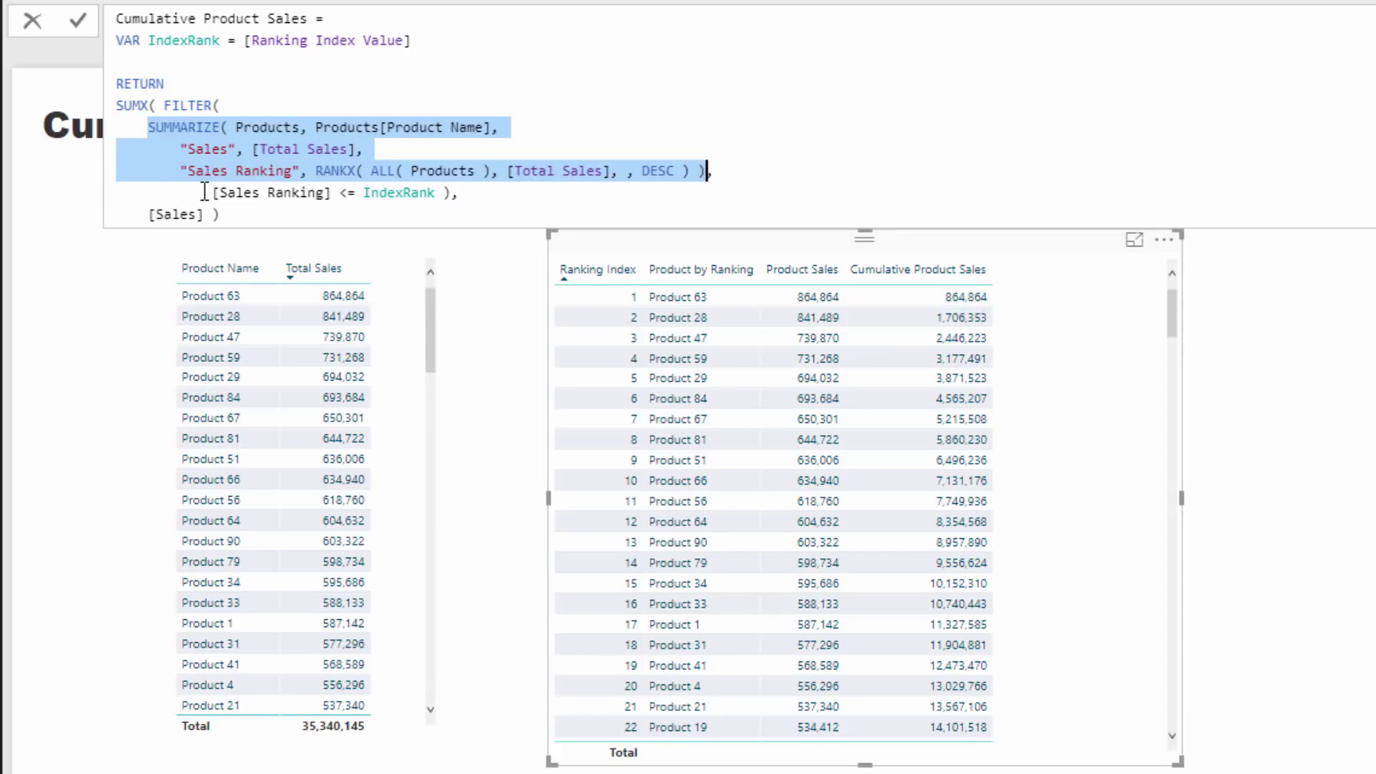
pyautogui.moveTo(203, 193); pyautogui.dragTo(500, 198)
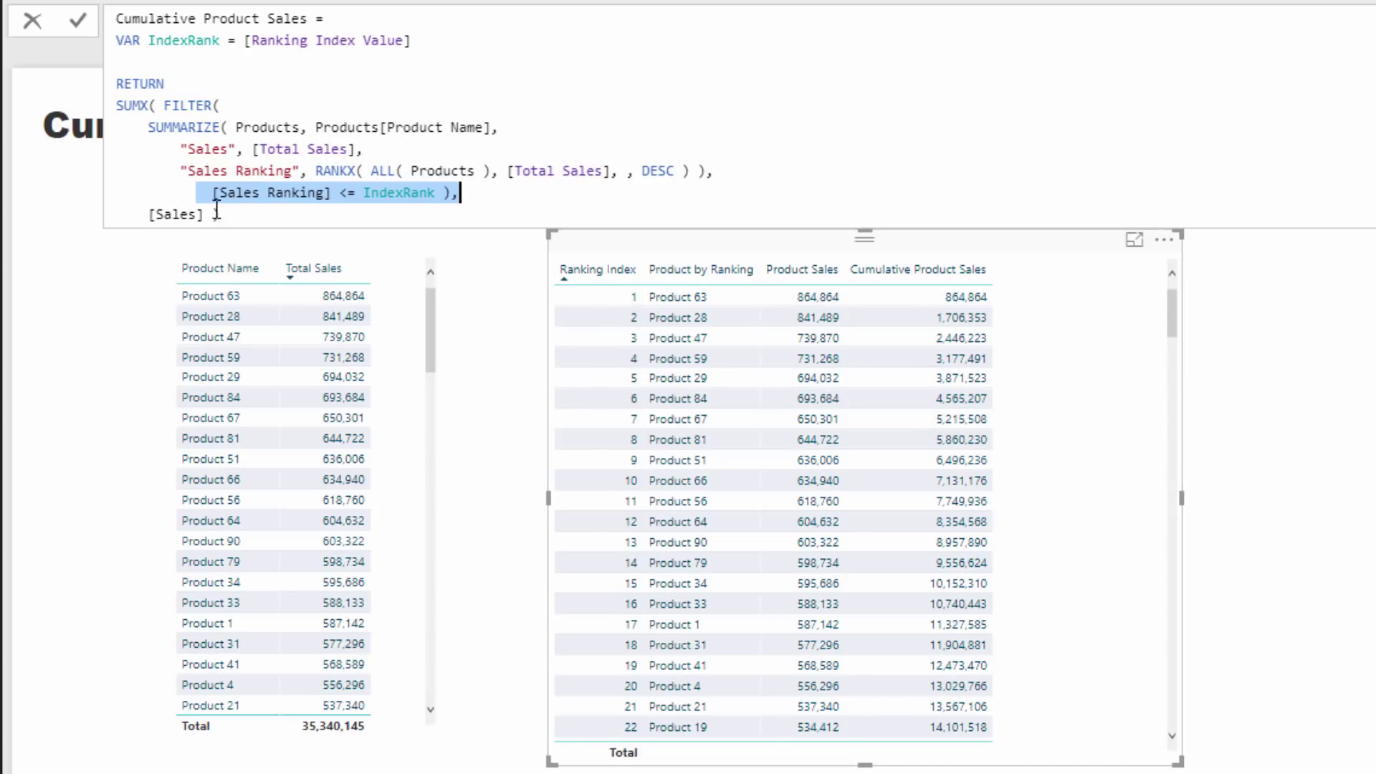
pyautogui.moveTo(207, 215); pyautogui.dragTo(142, 210)
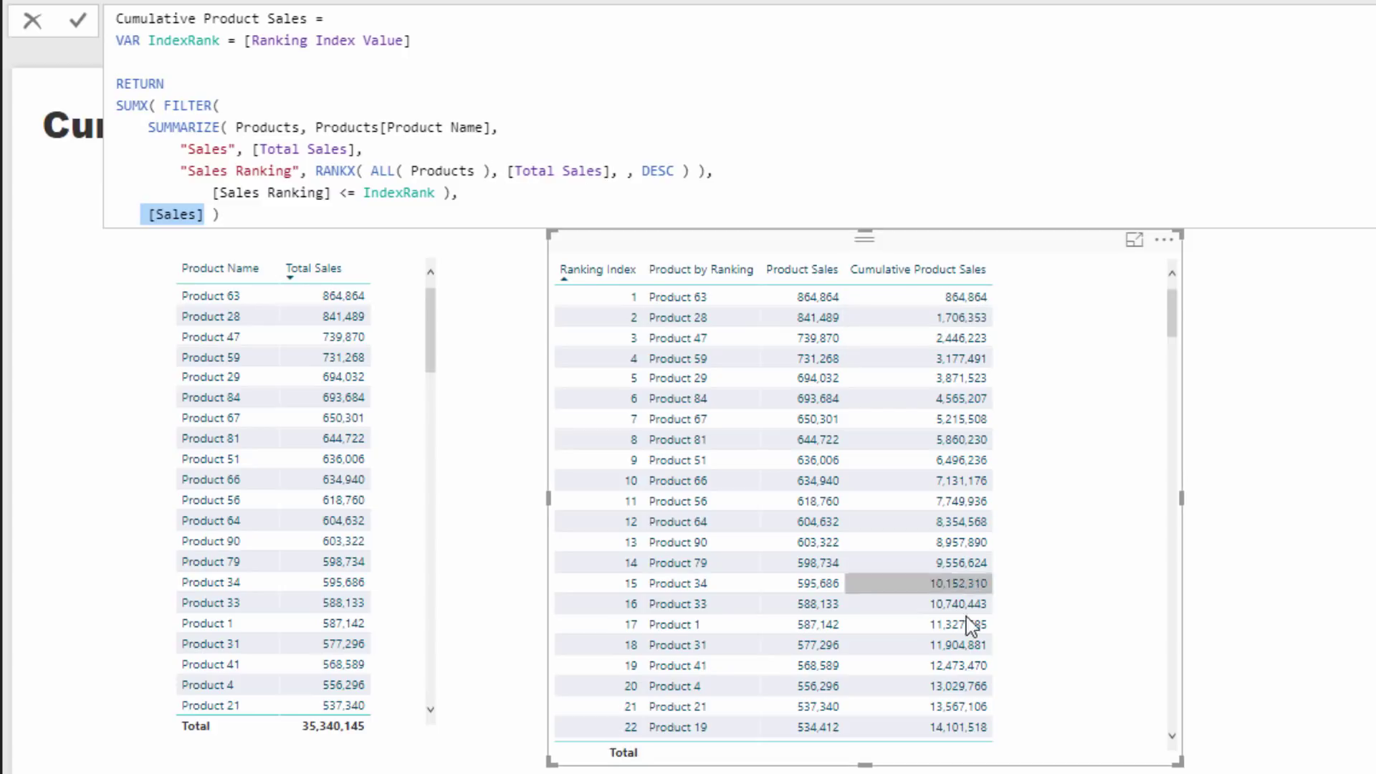
pyautogui.scroll(-10, 962, 670)
pyautogui.scroll(-18, 961, 670)
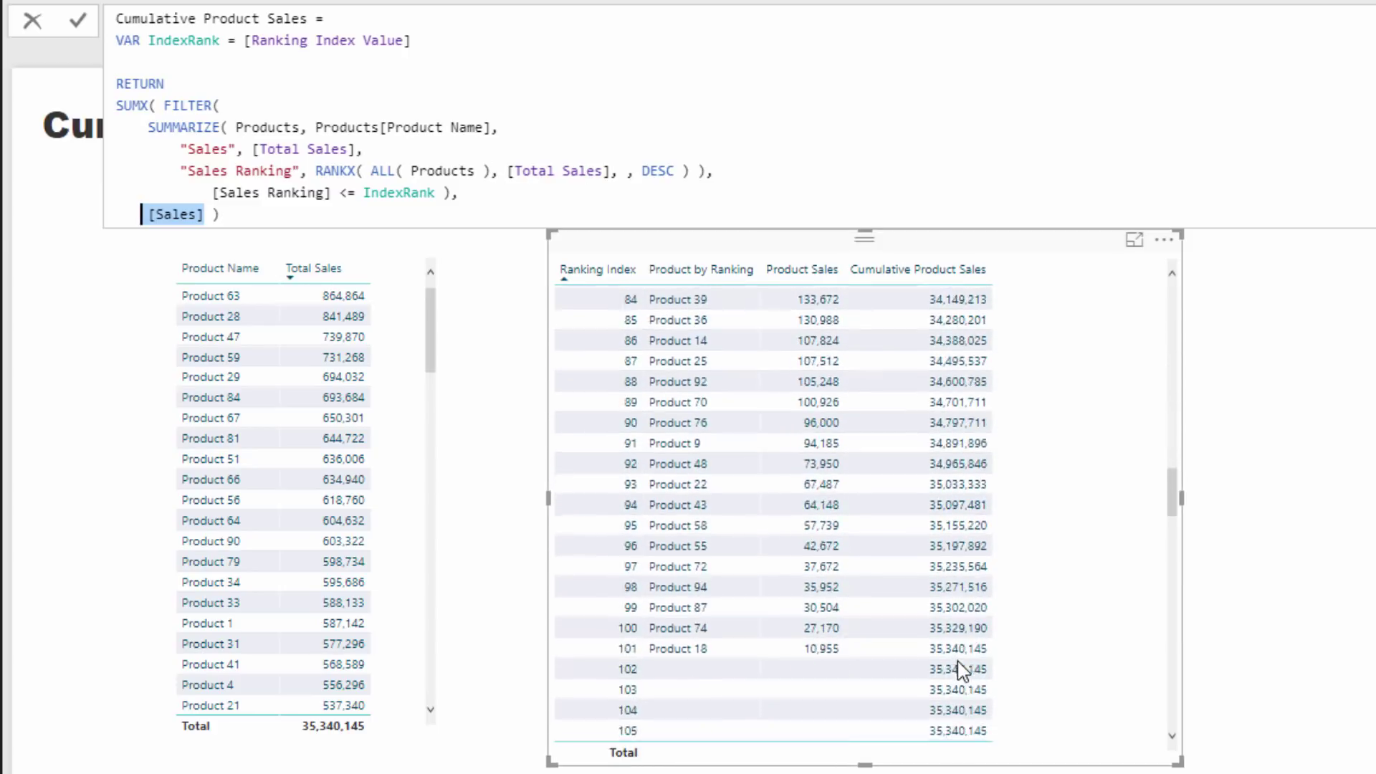
pyautogui.scroll(16, 958, 440)
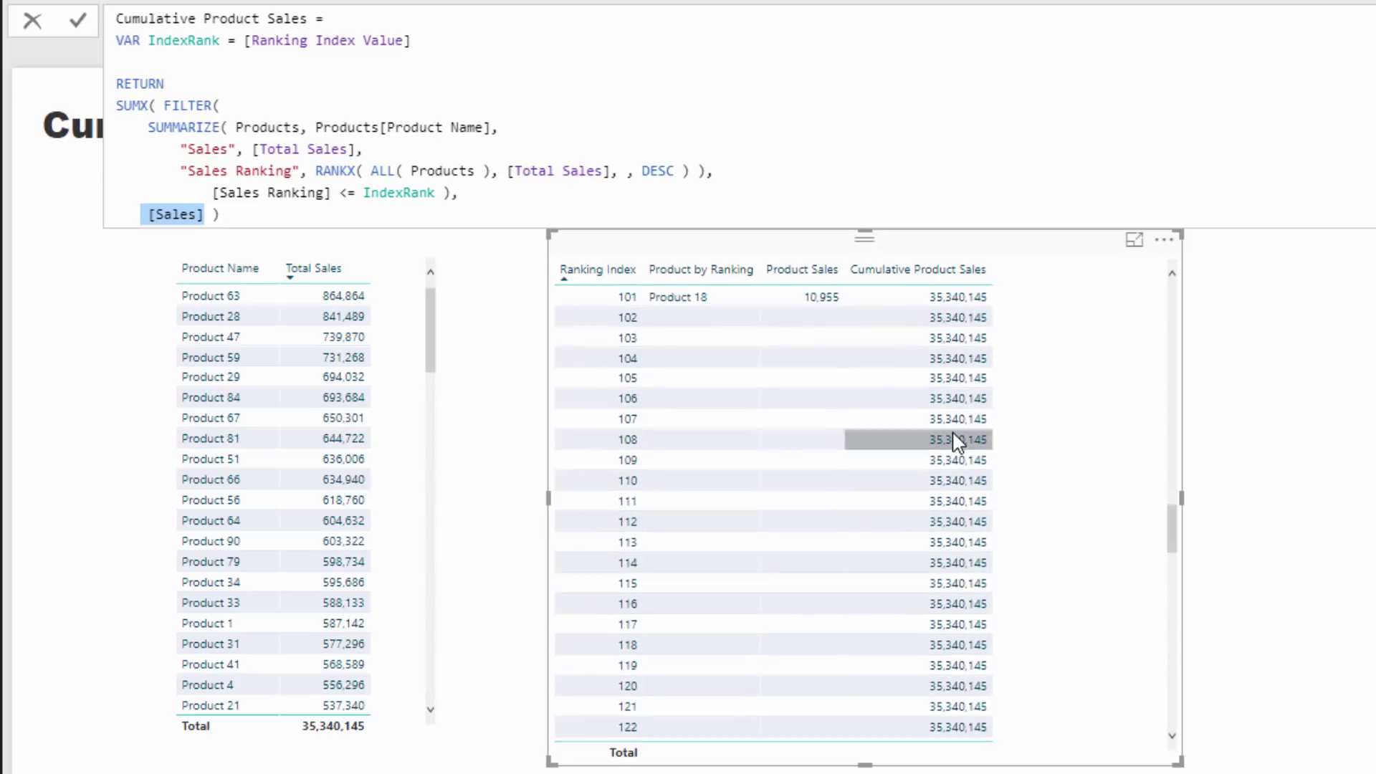
pyautogui.scroll(12, 992, 429)
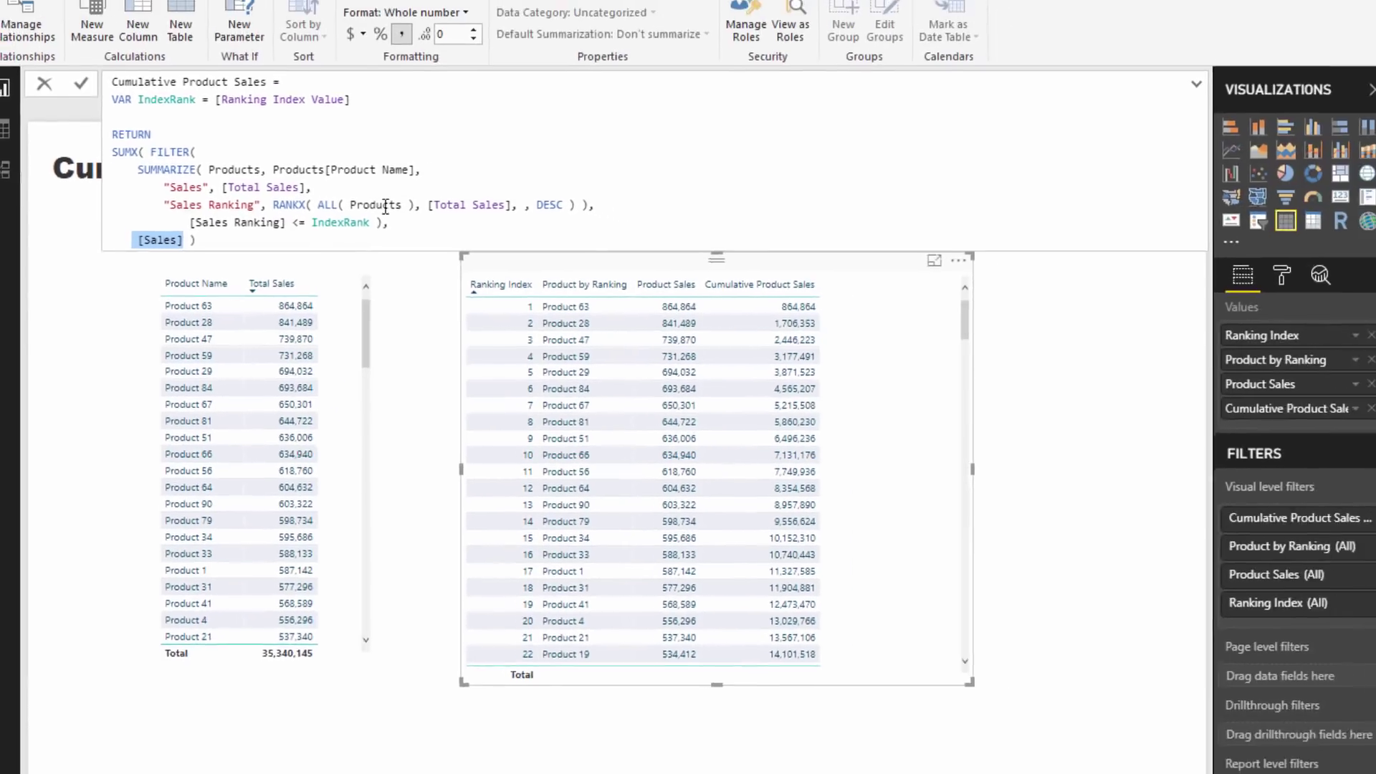
pyautogui.click(395, 218)
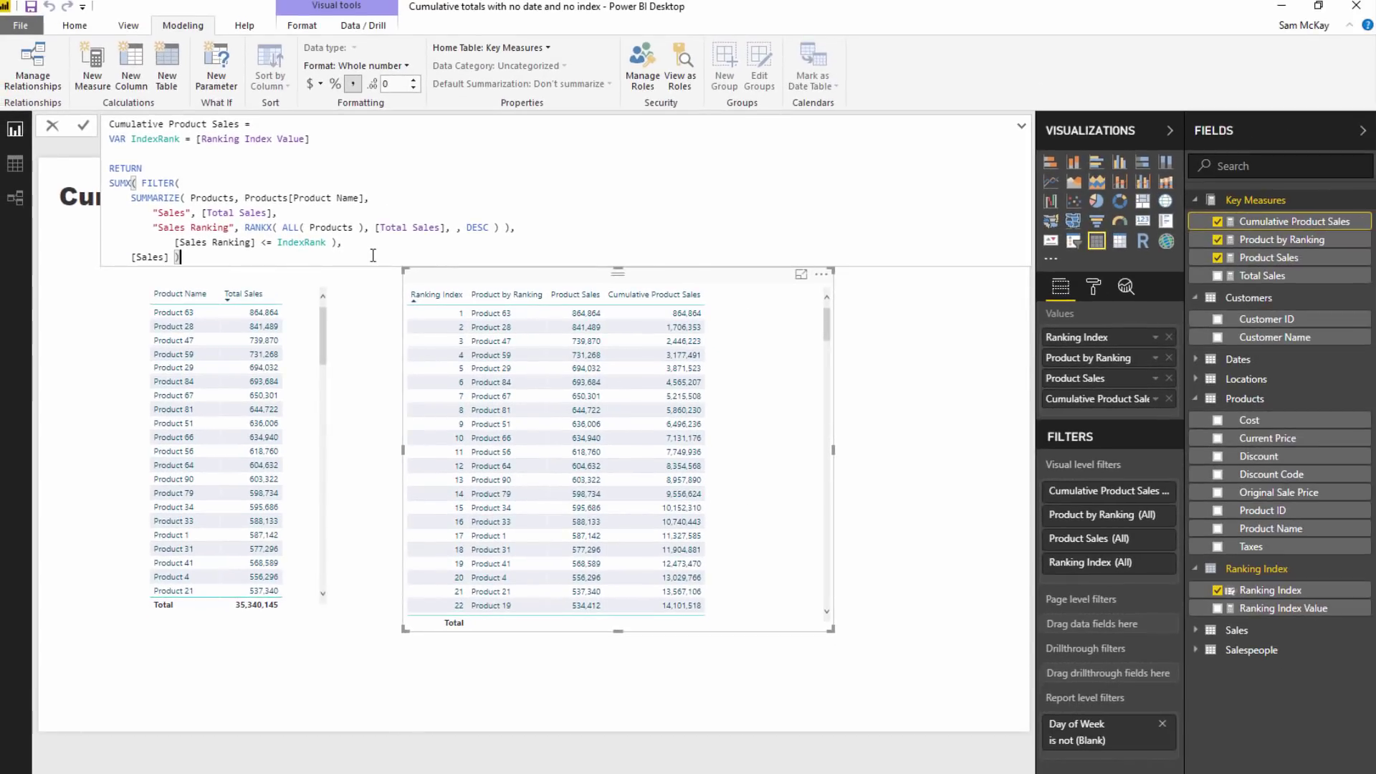